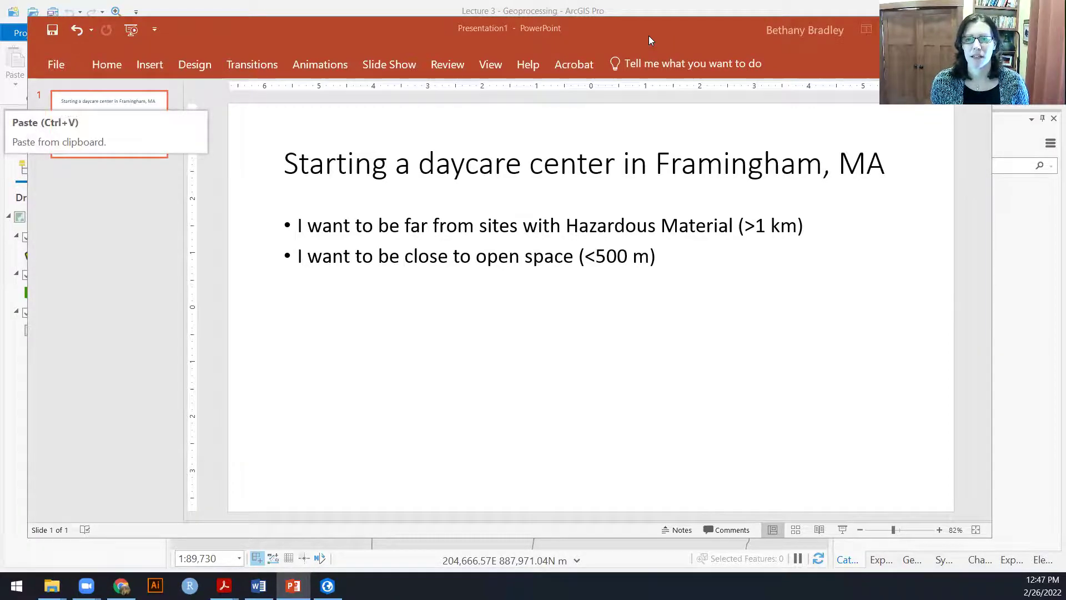
Add a third bullet 'What's the shape of this area and how much area do I have?' and move the presentation window aside.
left_click(681, 261)
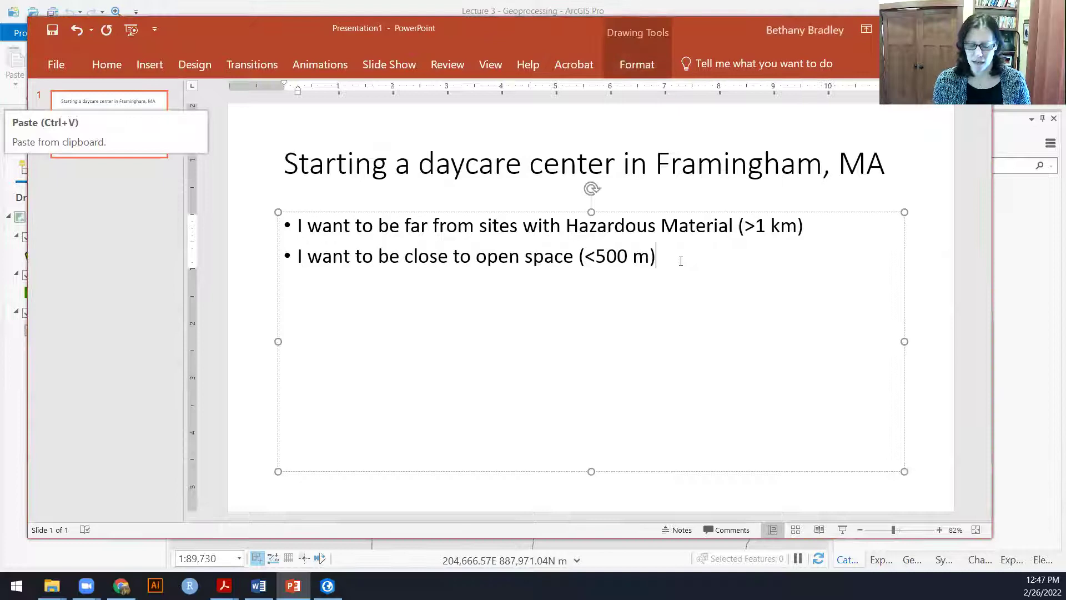
key("Return")
type("What's the")
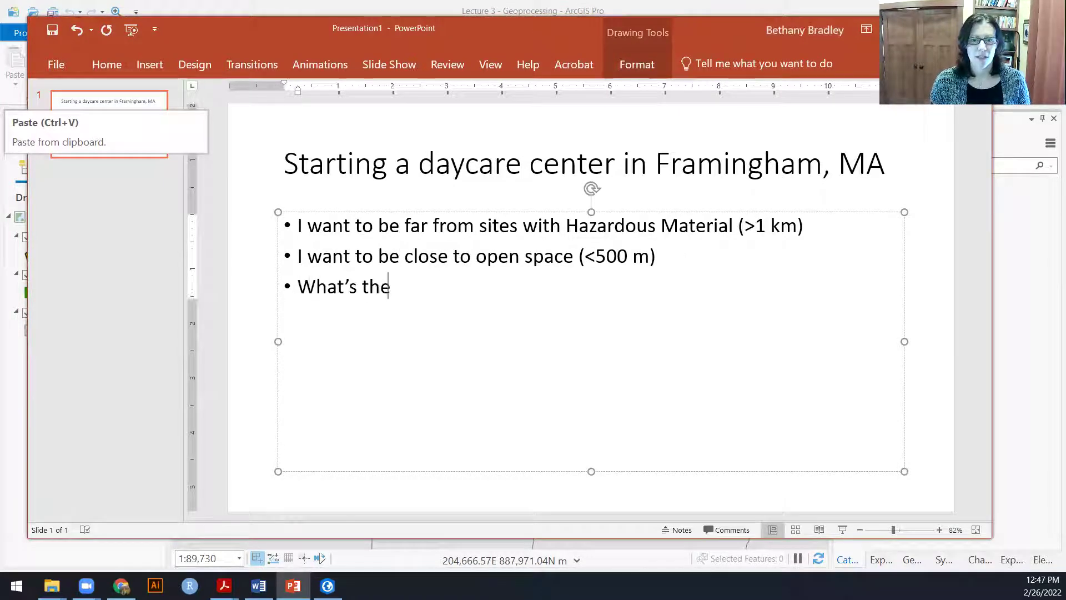
type(" shape of this ")
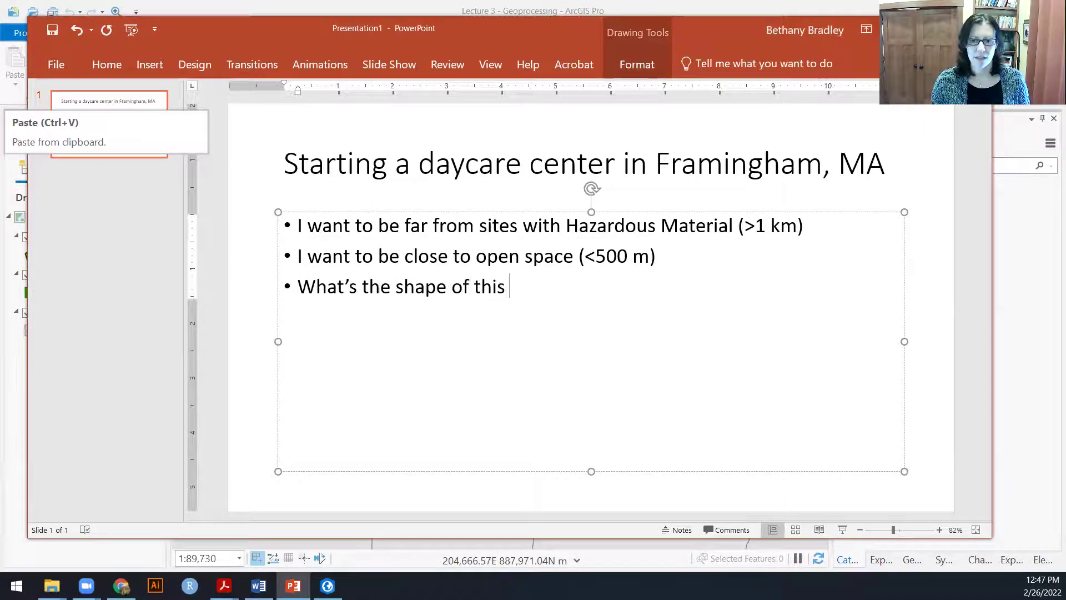
type("area and how m")
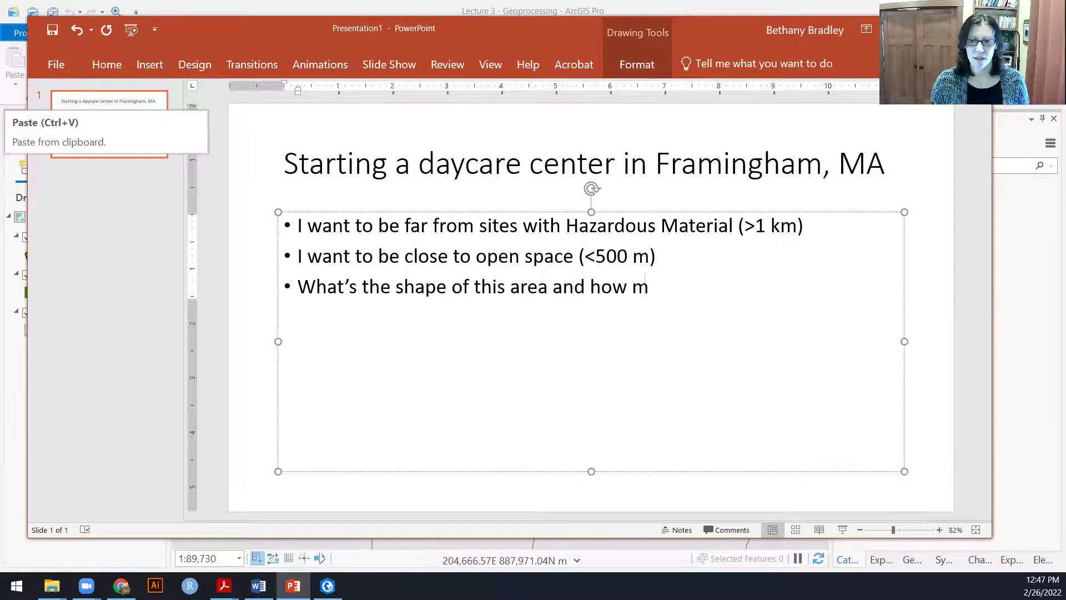
type("uch area do ")
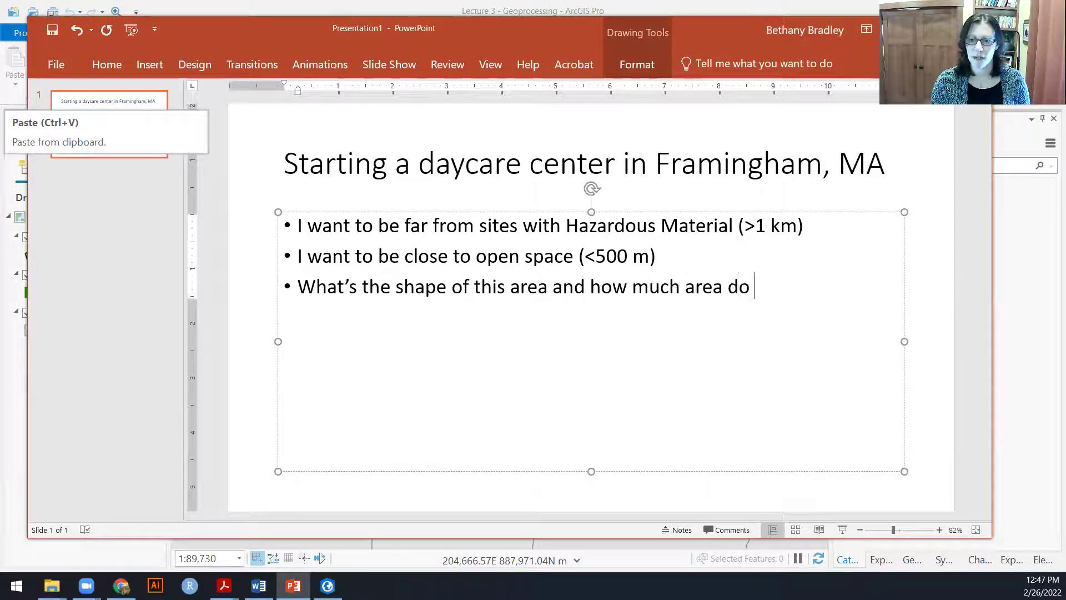
type("I have?")
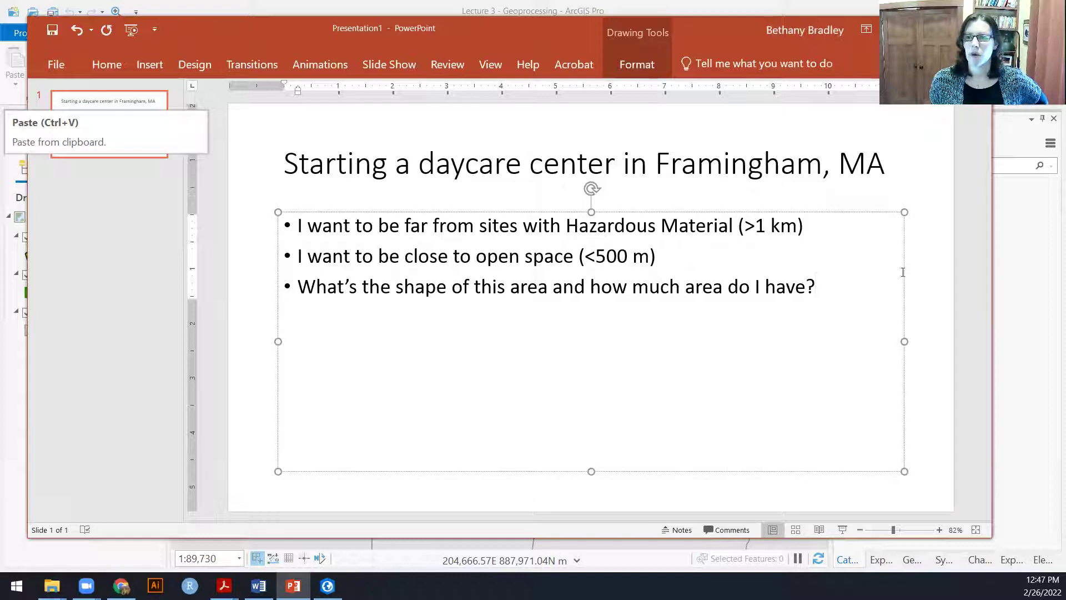
left_click(957, 289)
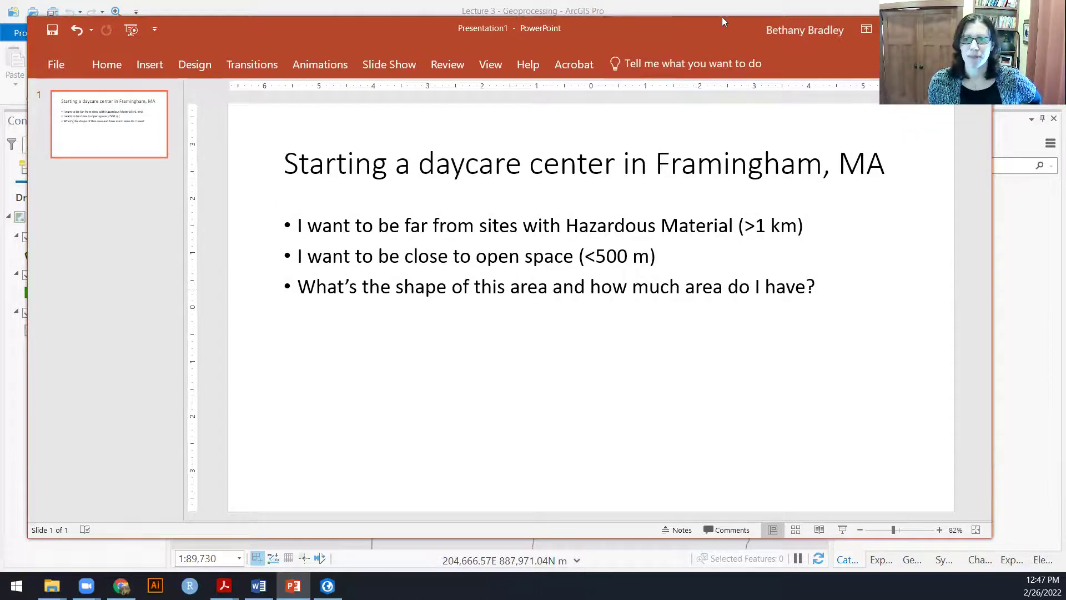
left_click_drag(708, 37, 887, 120)
Minimize the presentation and zoom the map out to Massachusetts and back in to Framingham.
left_click(872, 124)
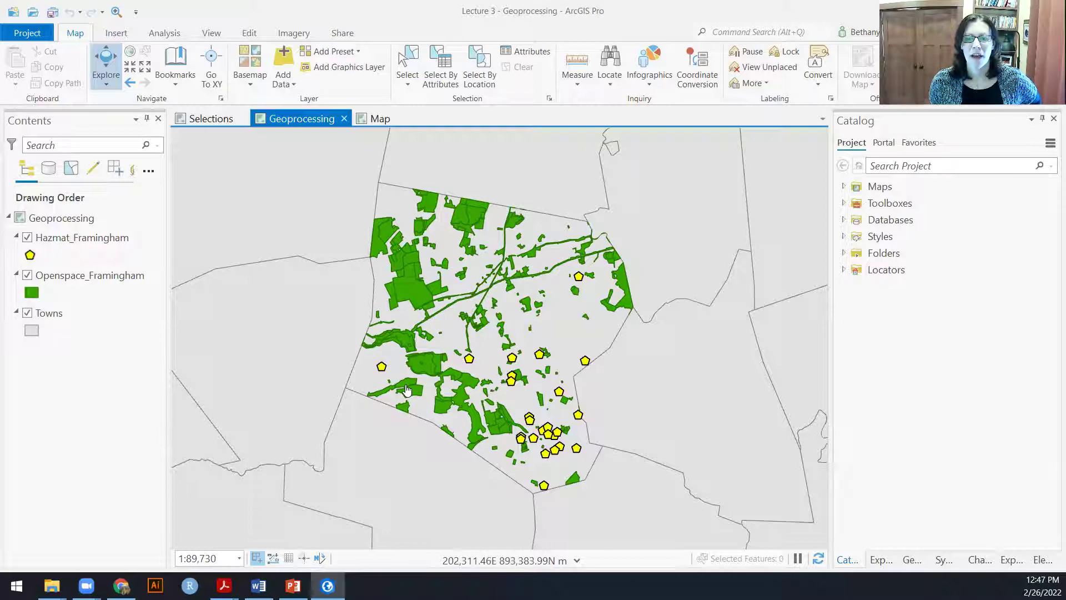
scroll(595, 333, "down", 3)
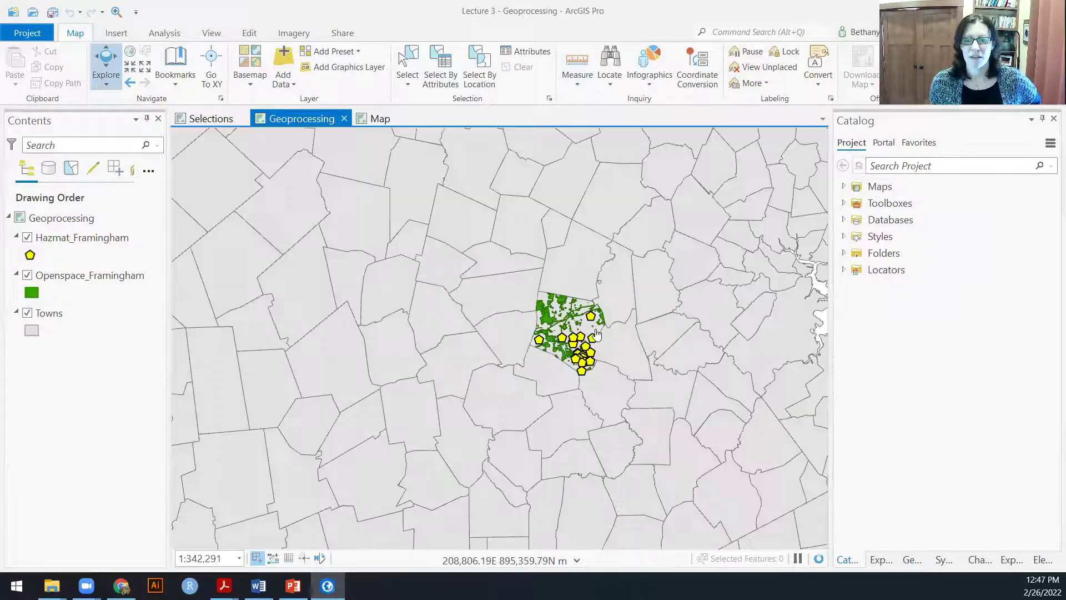
scroll(595, 334, "down", 4)
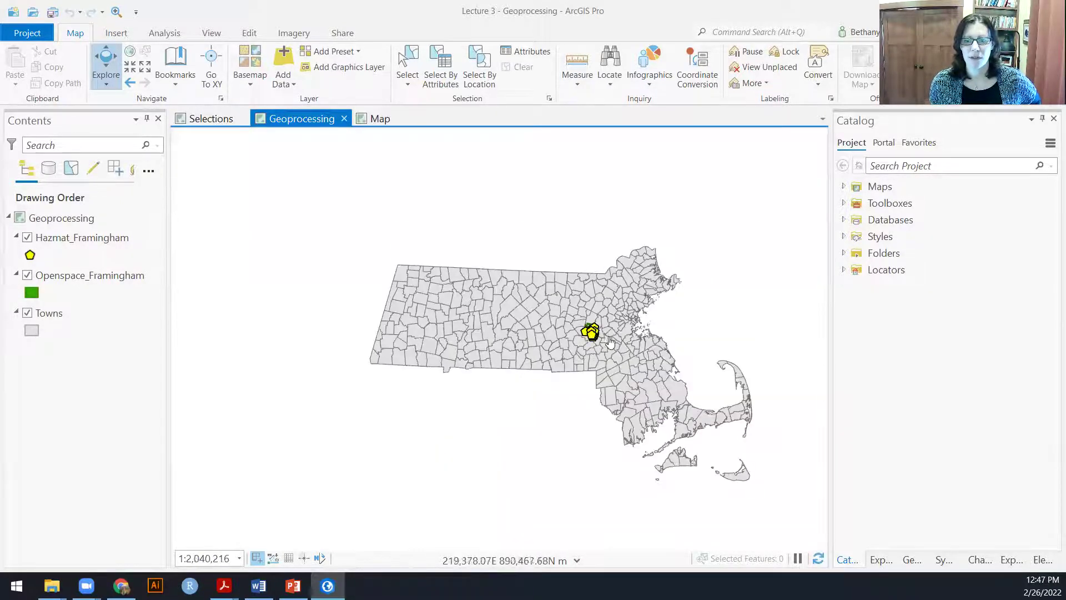
scroll(598, 343, "up", 6)
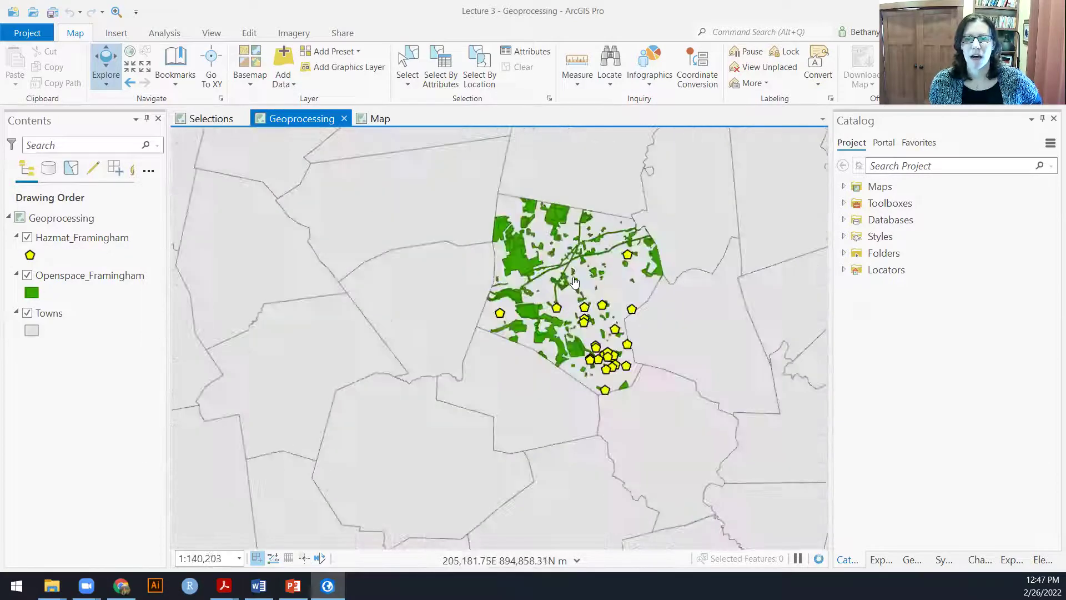
scroll(605, 311, "up", 2)
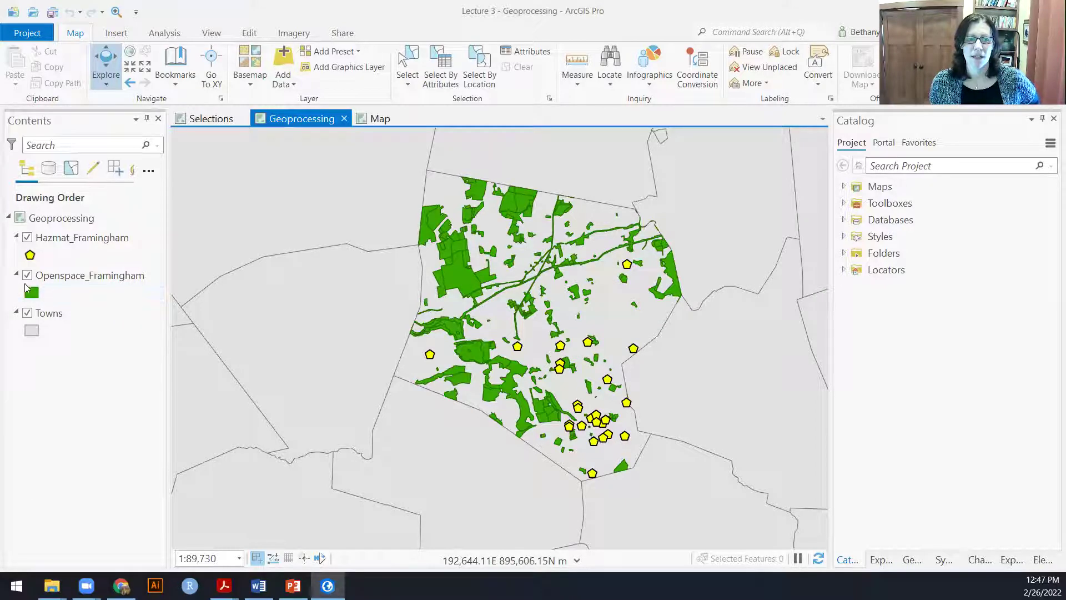
Hide Openspace_Framingham and select the Framingham polygon in the Towns layer.
left_click(28, 275)
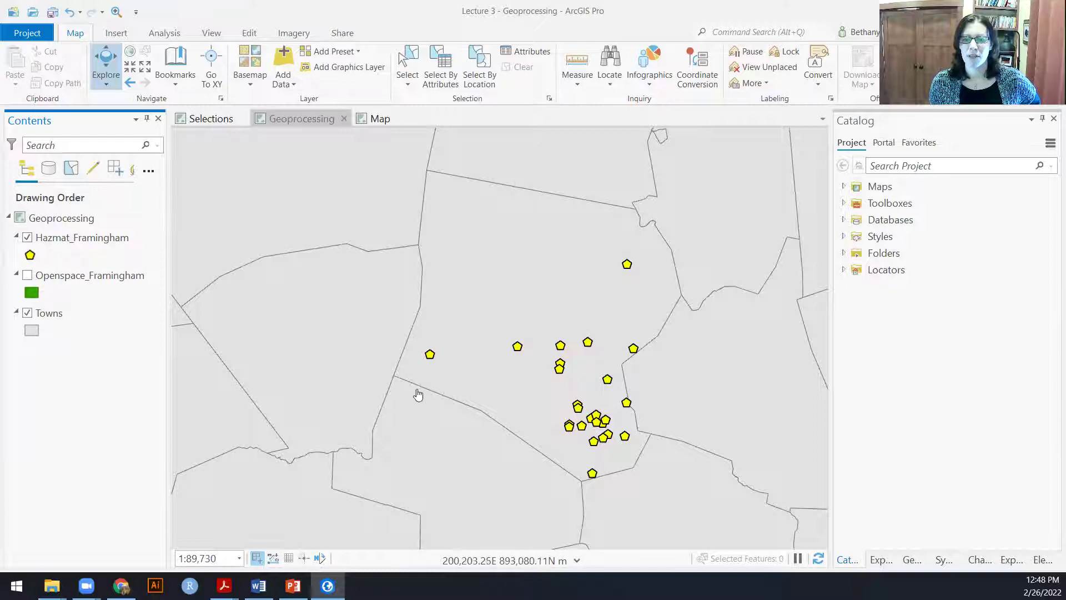
left_click(407, 60)
left_click(489, 251)
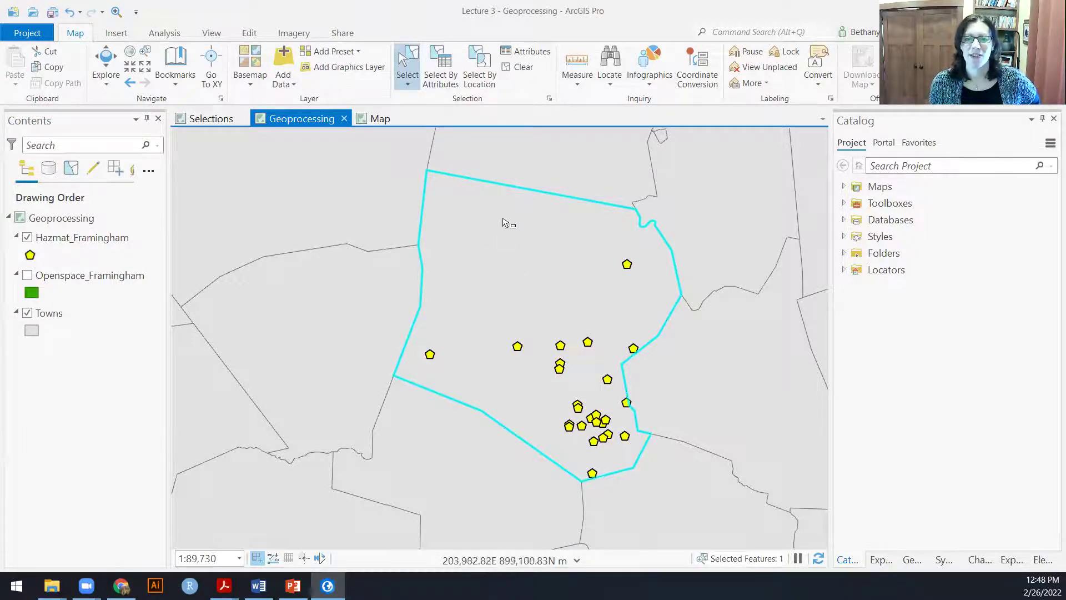
left_click(47, 314)
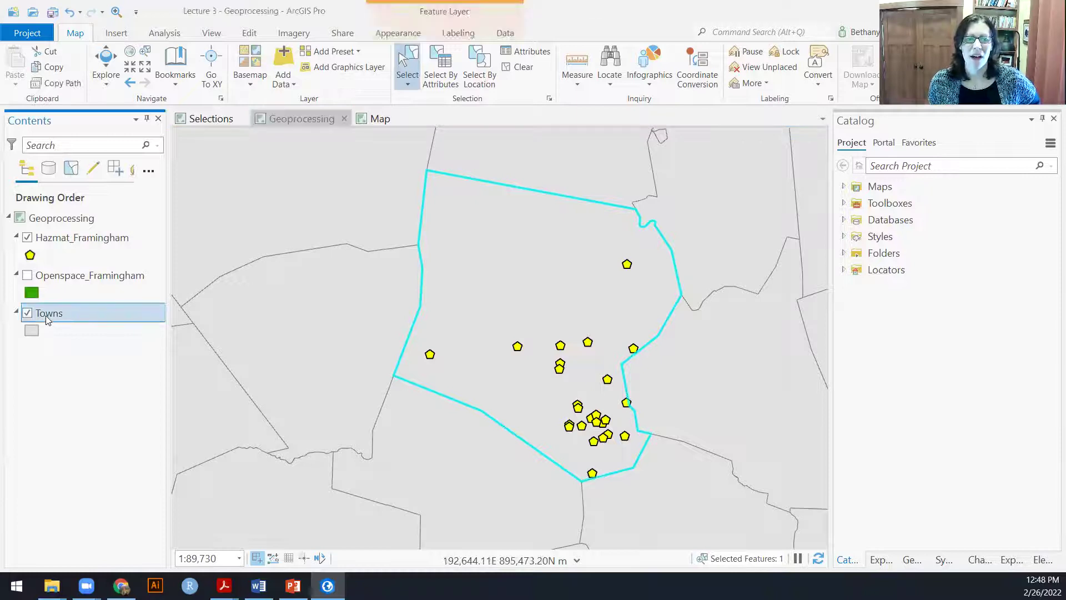
Export the selected Towns polygon to a new Framingham feature class in Lecture 3.gdb.
right_click(47, 319)
mouse_move(92, 370)
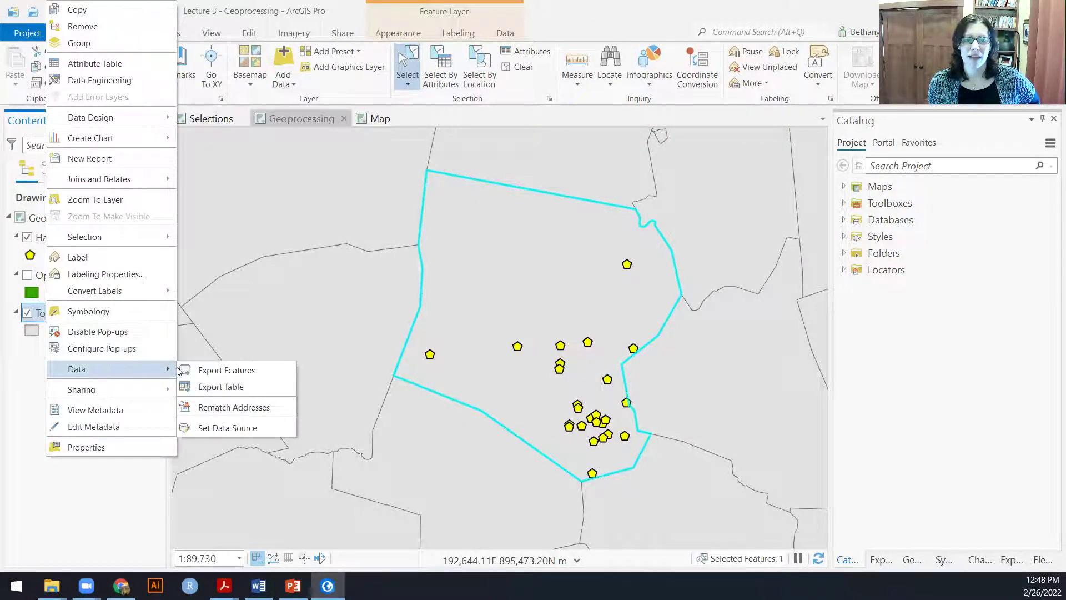
left_click(218, 372)
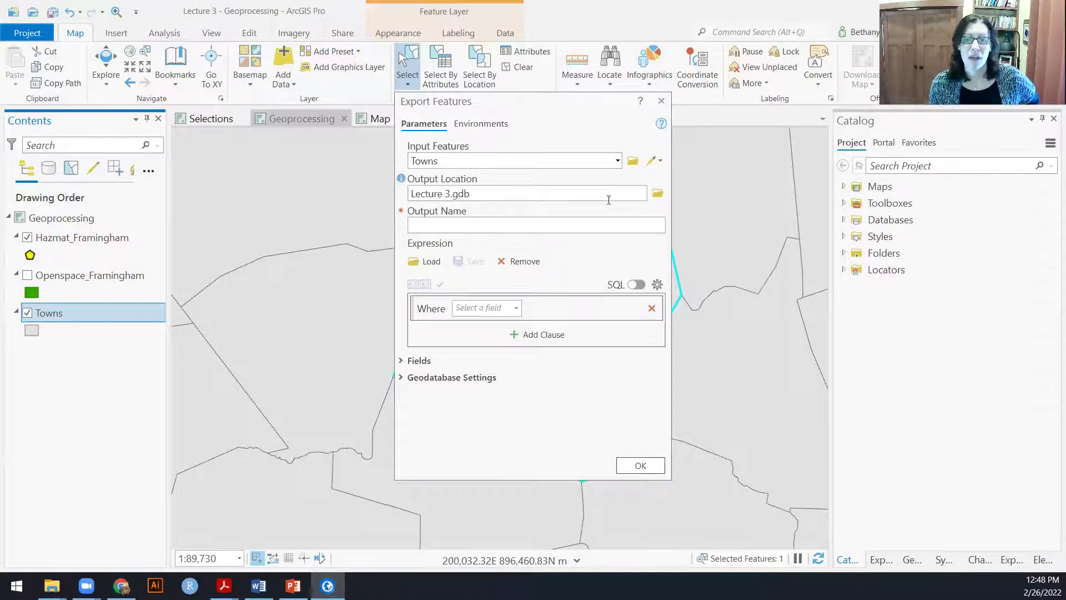
left_click(462, 228)
type("Framingham")
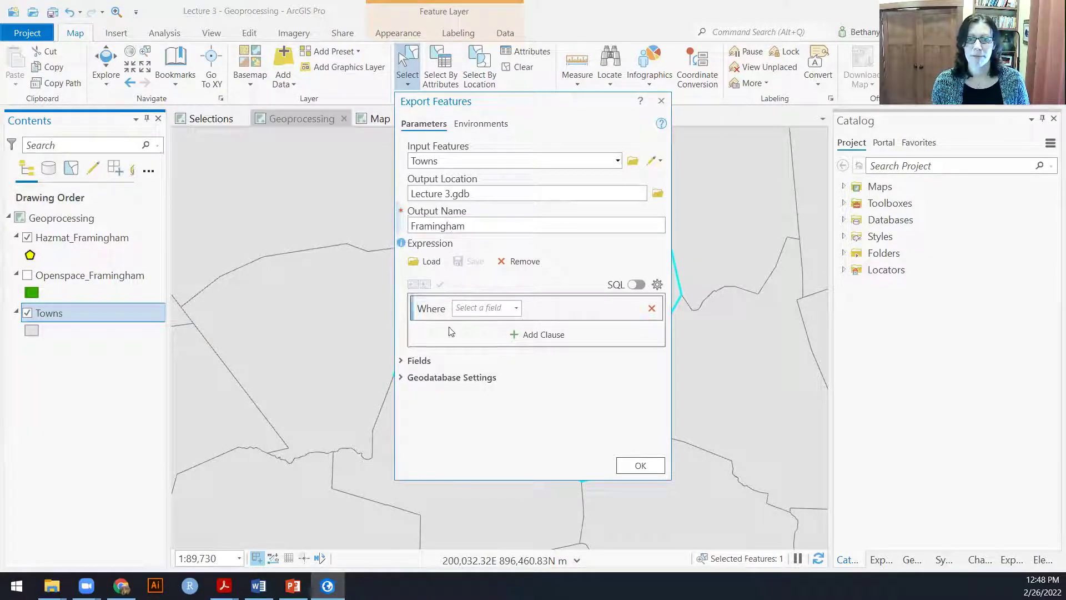
left_click(640, 465)
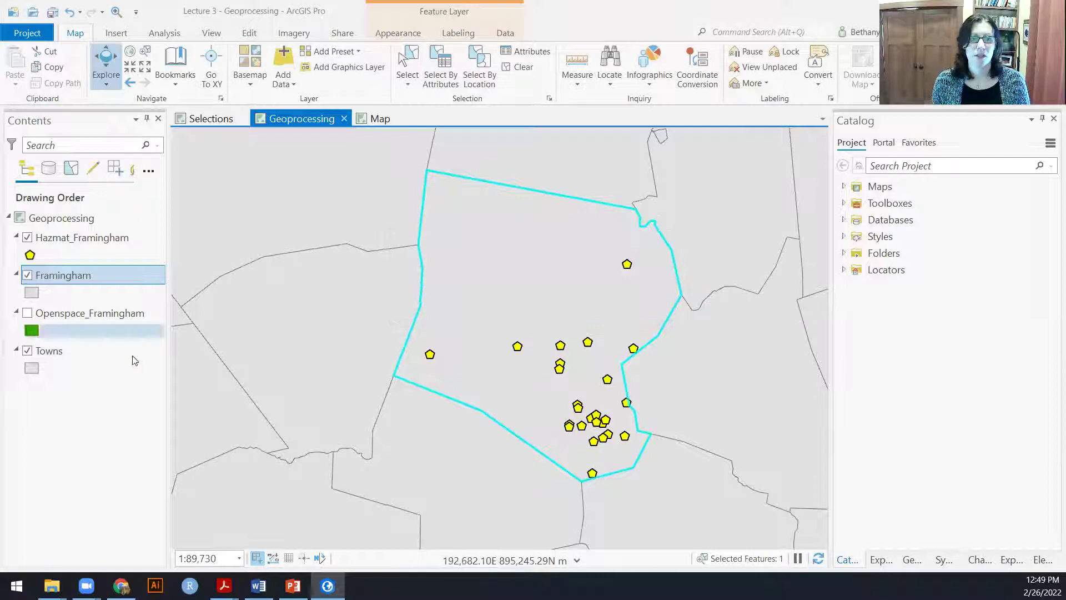
Hide the Towns layer and give the Framingham polygon a pink fill.
left_click(27, 351)
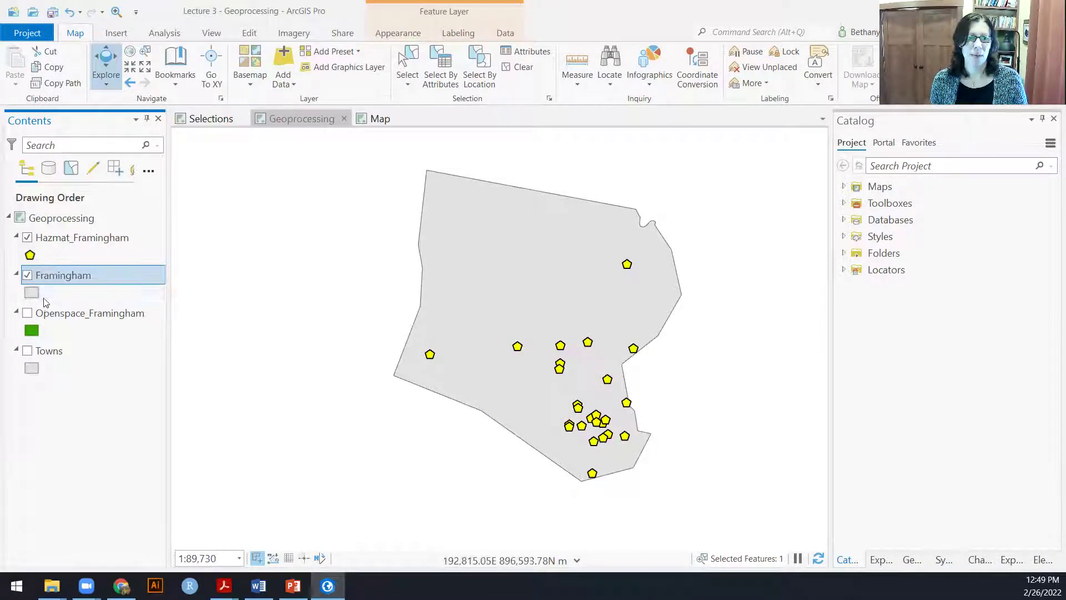
left_click(27, 294)
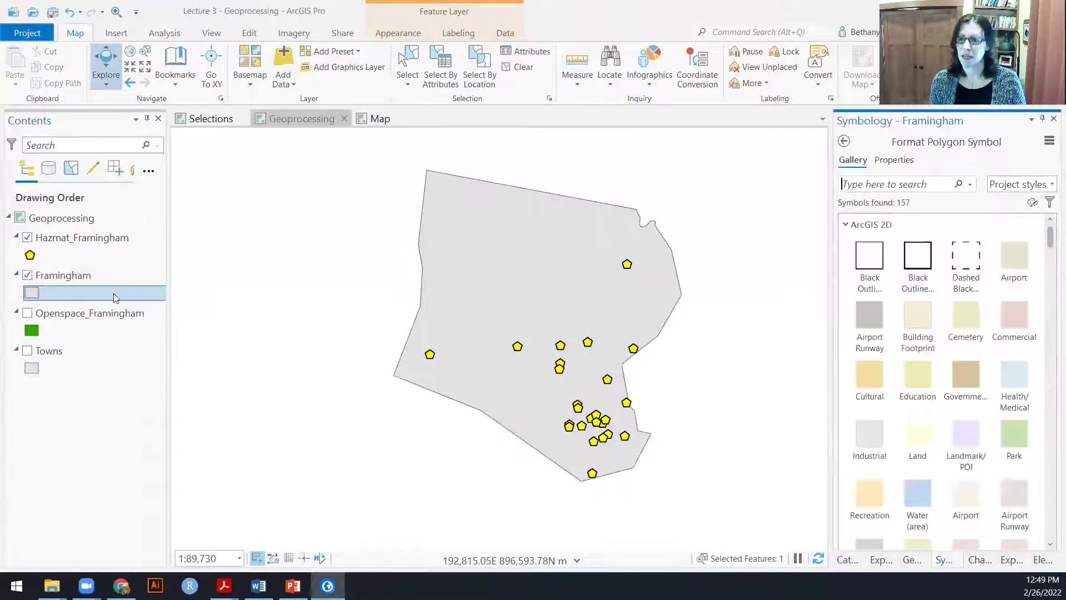
left_click(894, 160)
left_click(1051, 247)
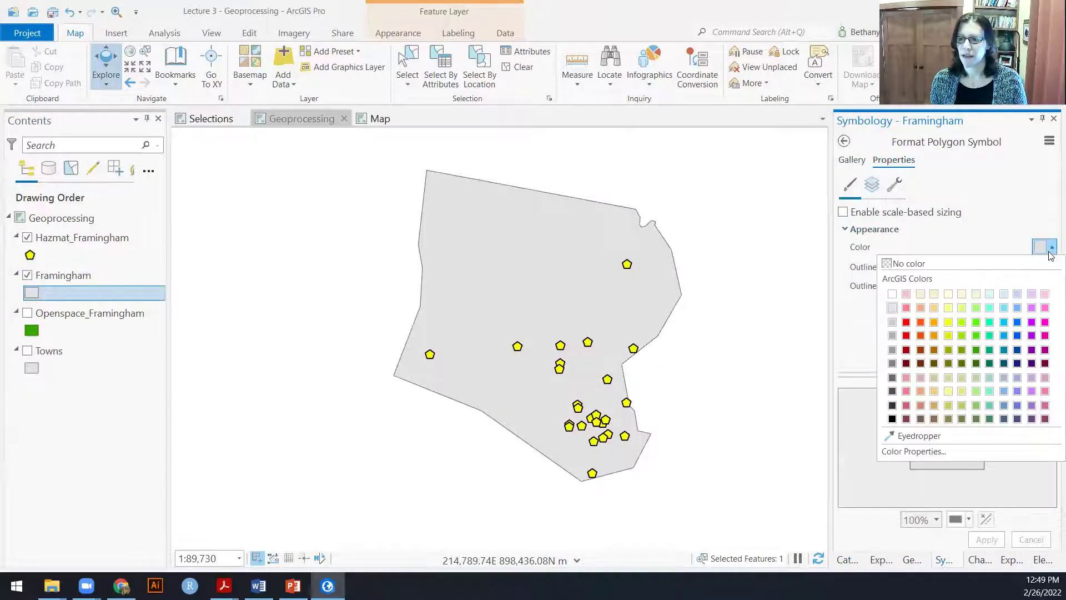
left_click(1045, 308)
left_click(987, 540)
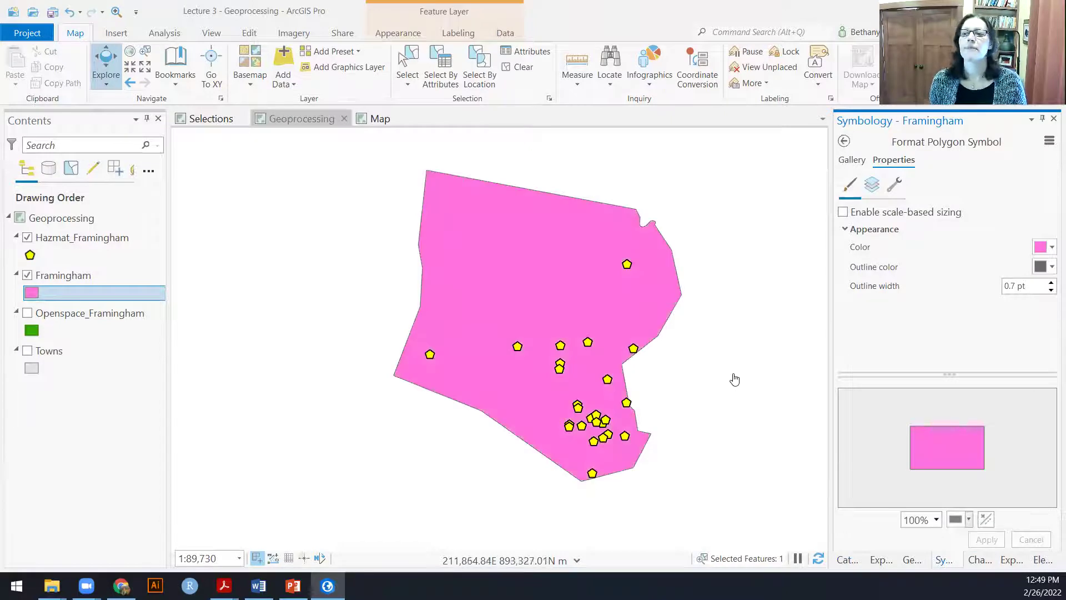
Search for 'buffer' and open the Buffer geoprocessing tool.
left_click(916, 563)
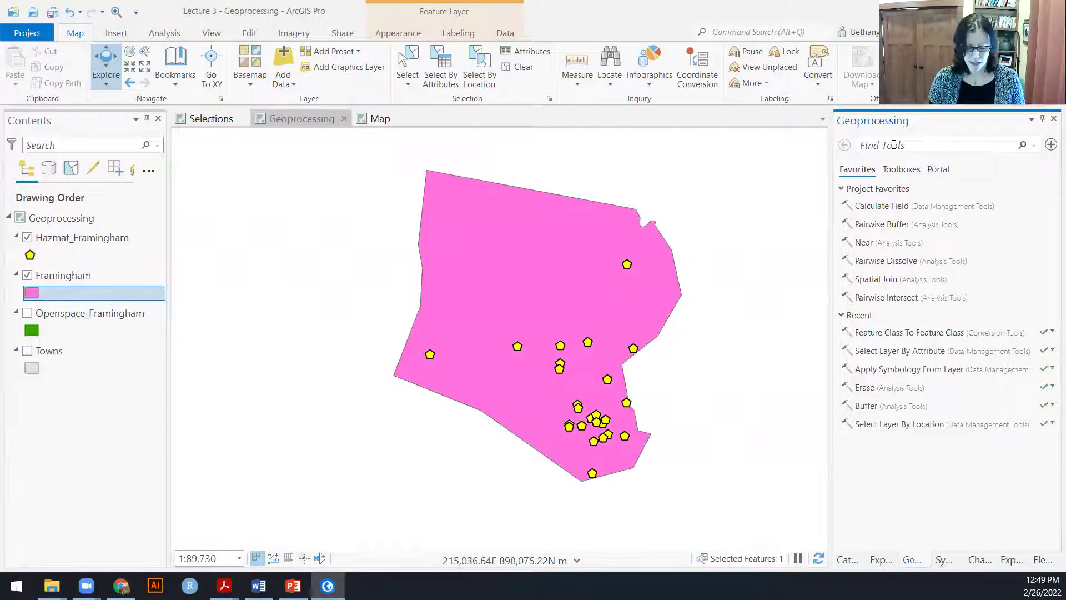
type("buffer")
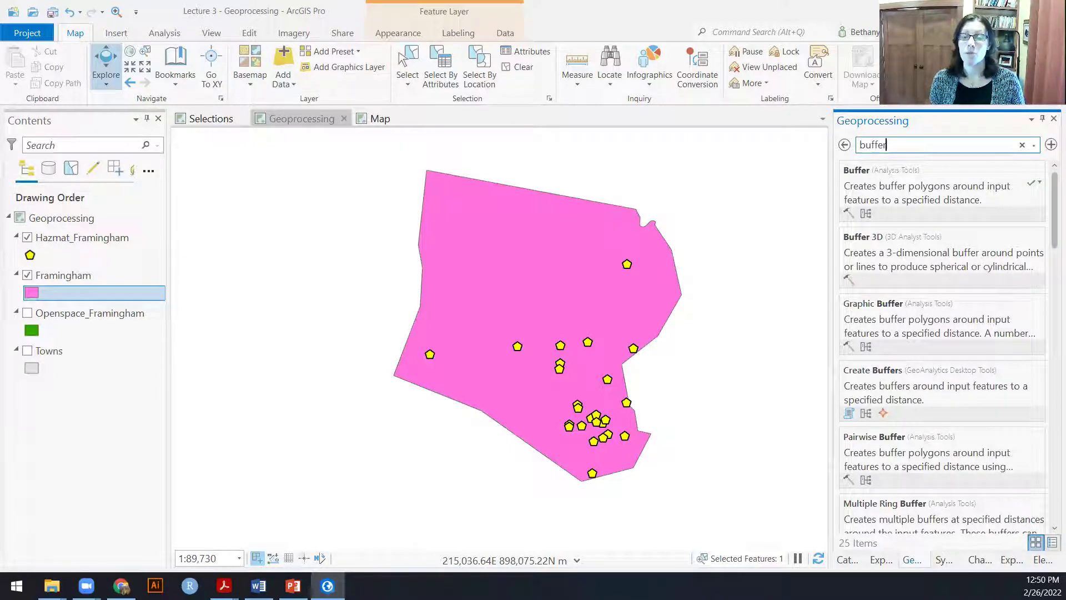
left_click(943, 188)
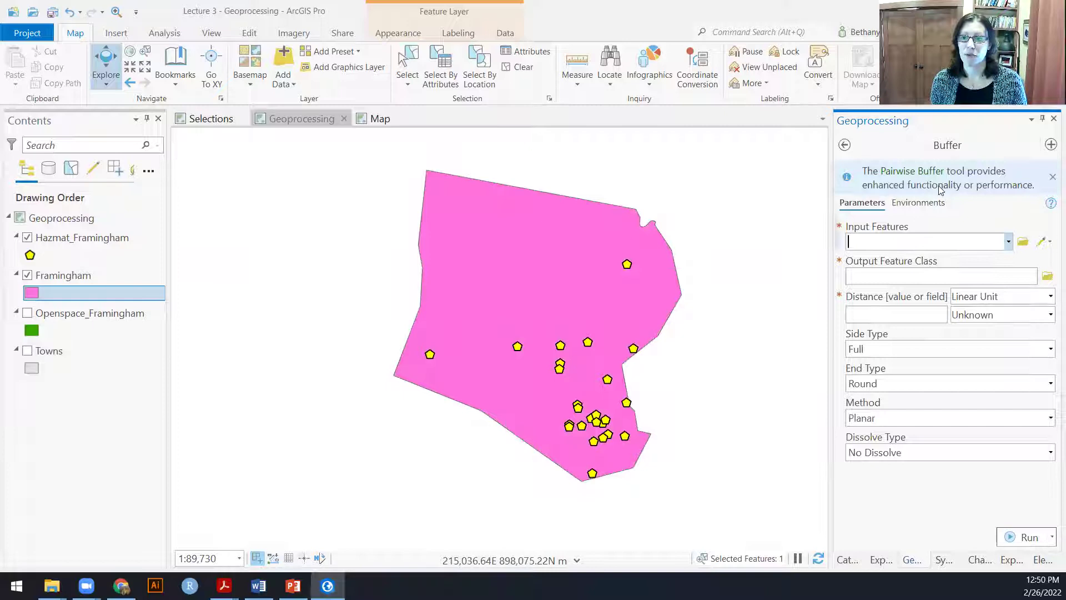
Set Buffer input to Hazmat_Framingham, 1 Kilometers, Planar, keeping No Dissolve.
left_click(977, 243)
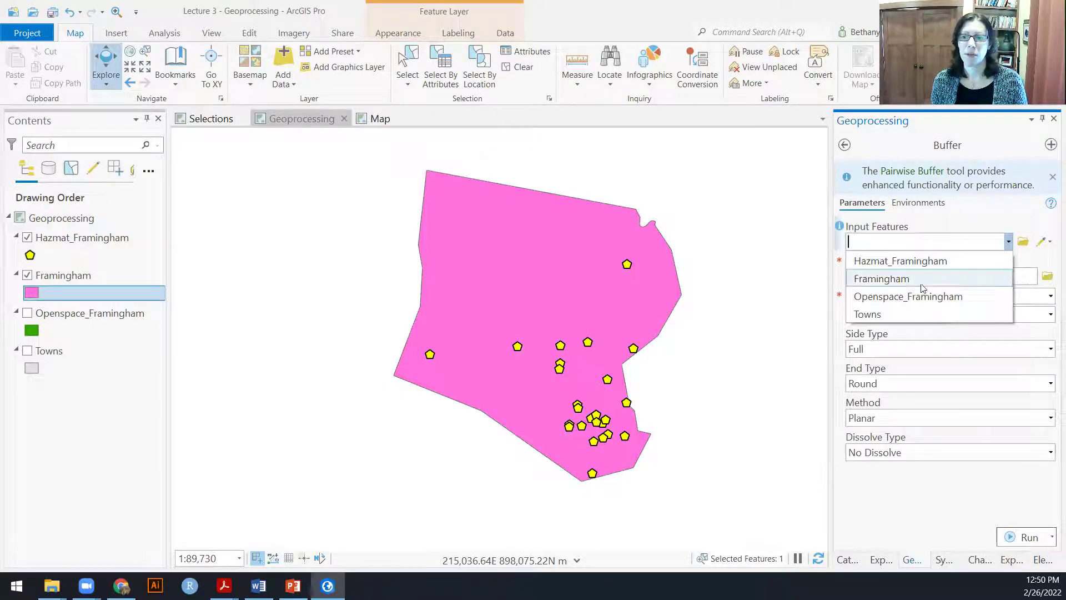
left_click(905, 261)
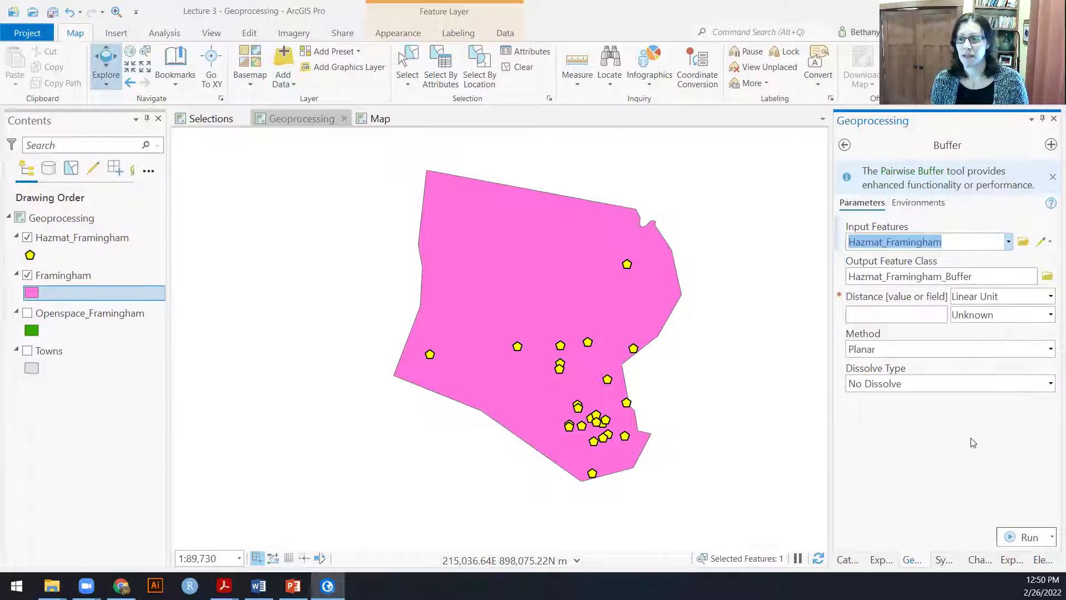
left_click(1051, 315)
scroll(996, 331, "up", 1)
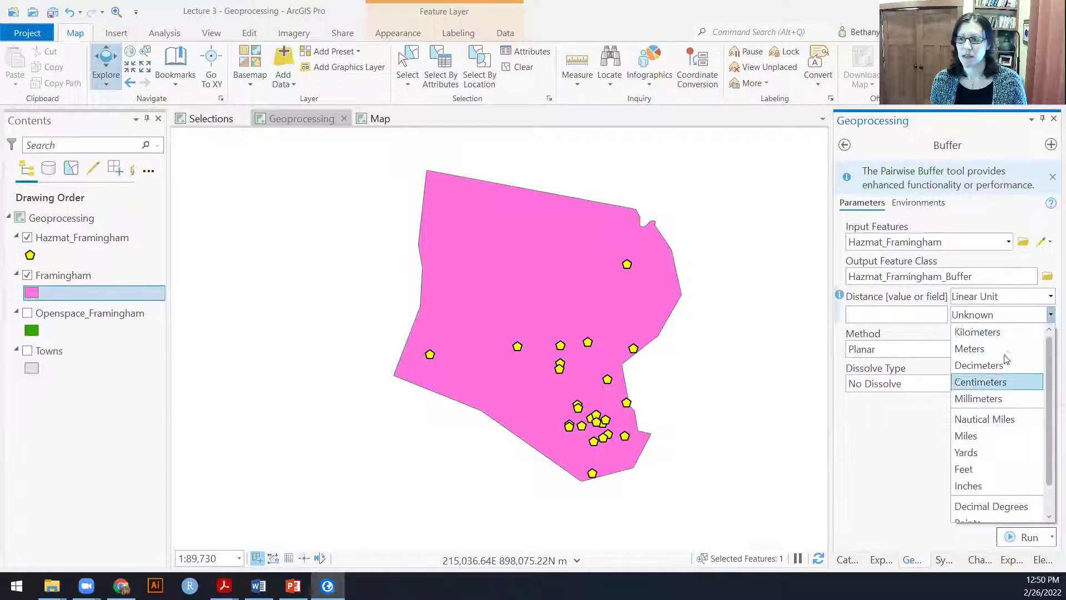
left_click(996, 331)
left_click(929, 314)
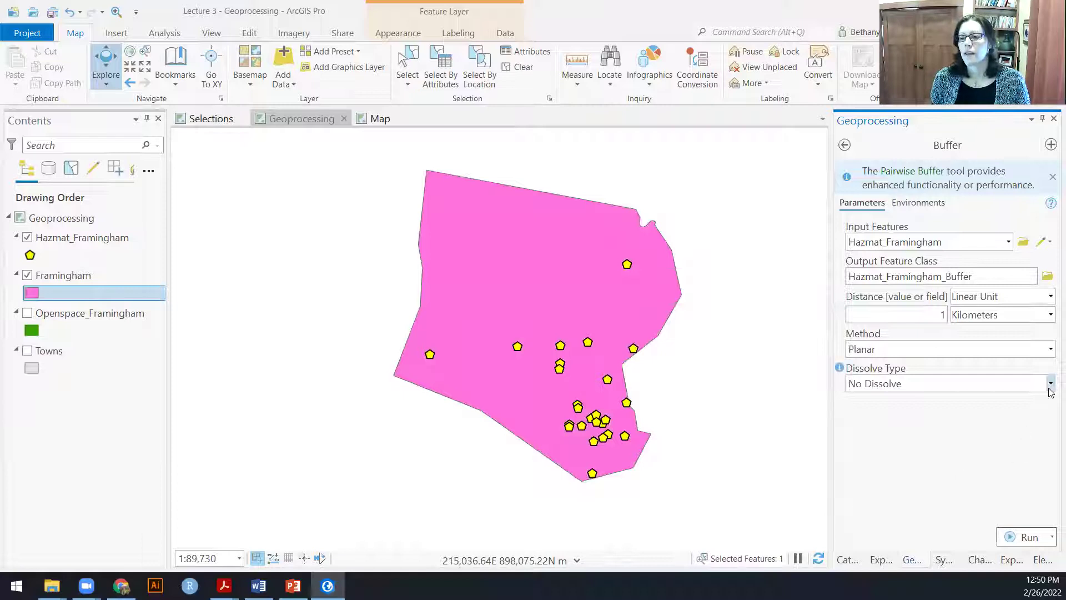
left_click(1050, 384)
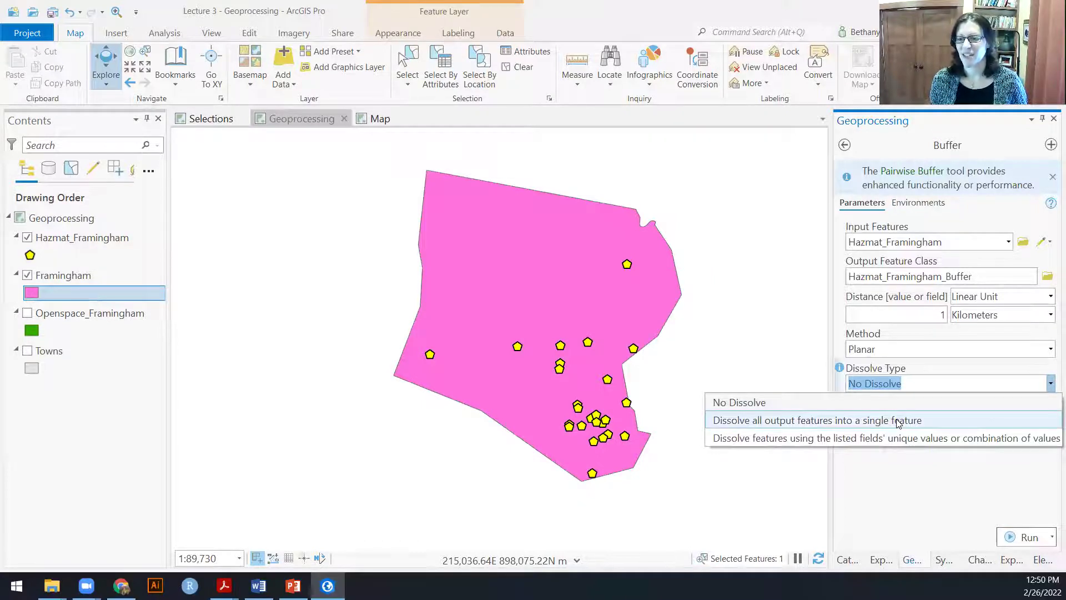
left_click(739, 402)
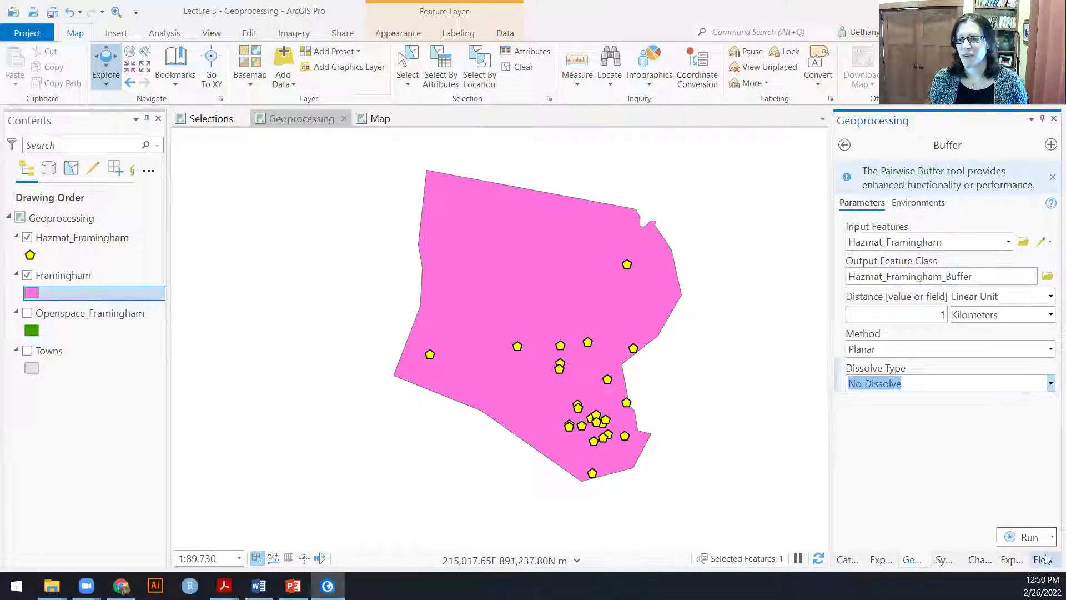
Run the 1 km buffer and review the Hazmat_Framingham attribute table.
left_click(1029, 537)
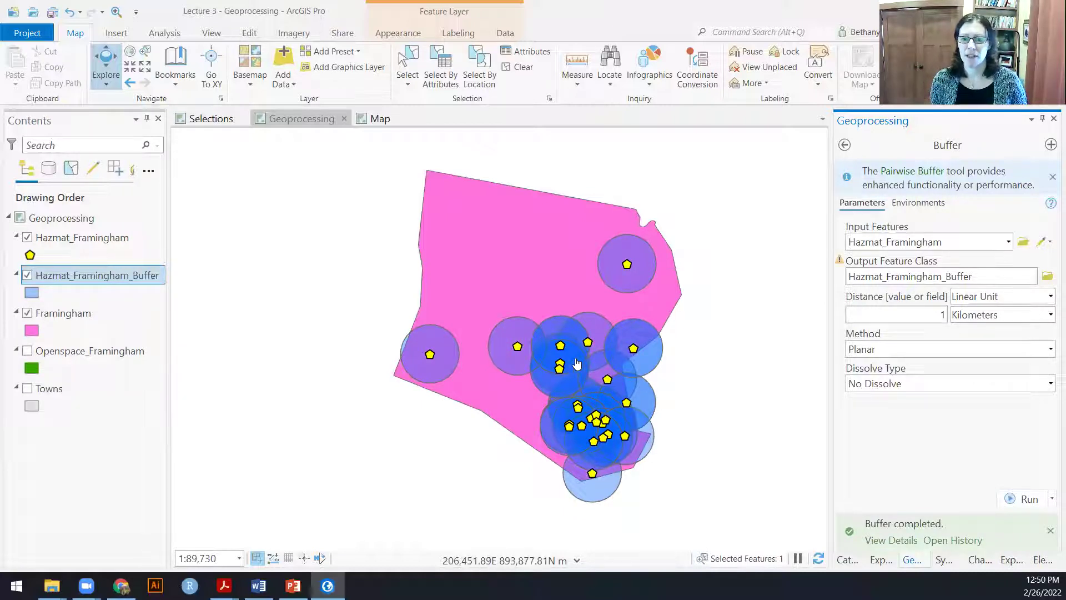
right_click(53, 238)
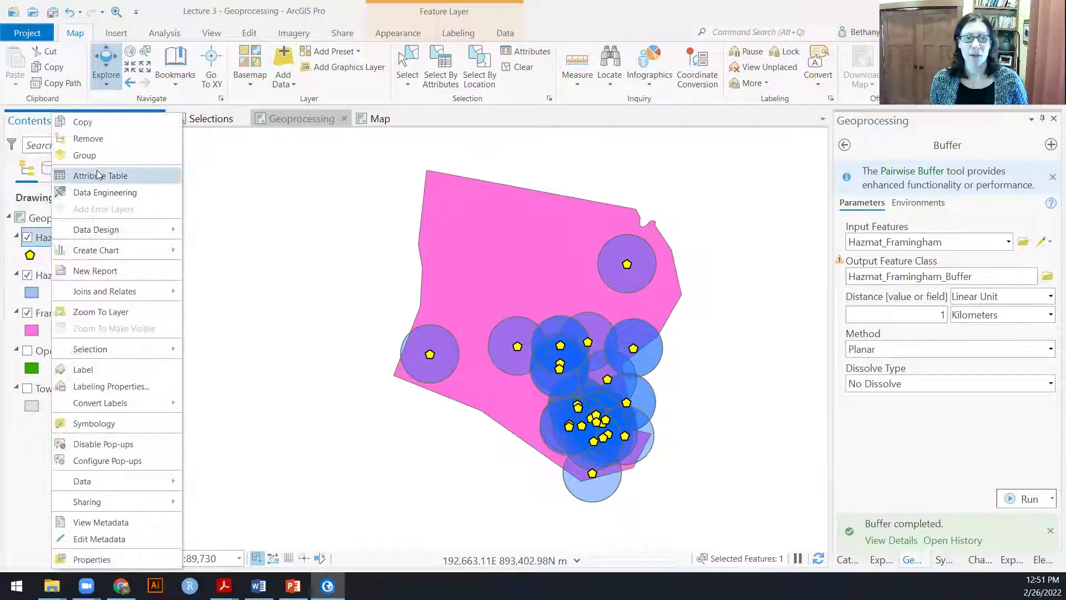
left_click(108, 177)
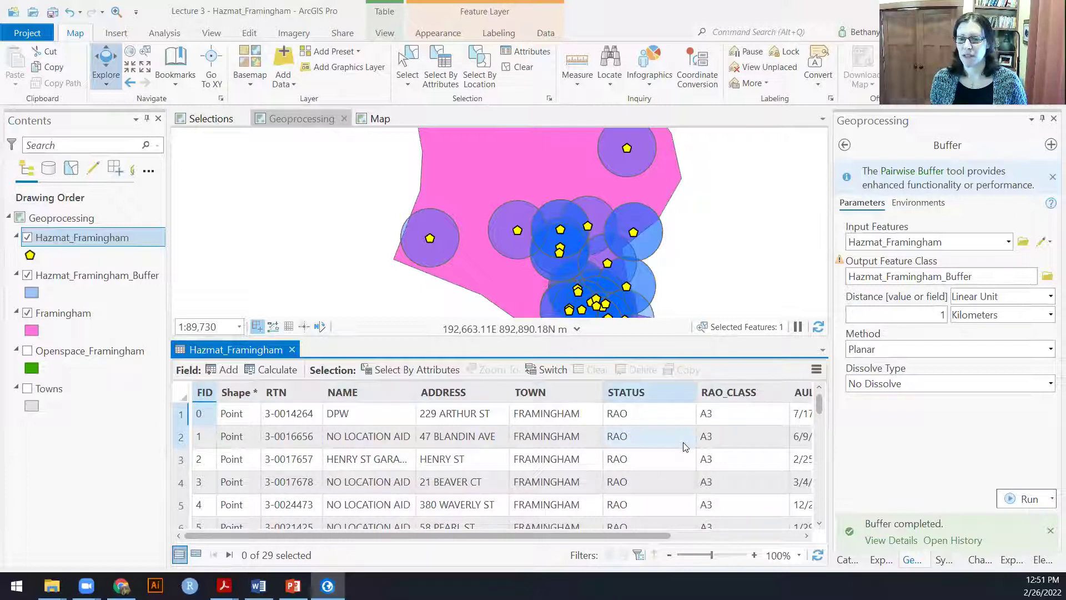
left_click(292, 349)
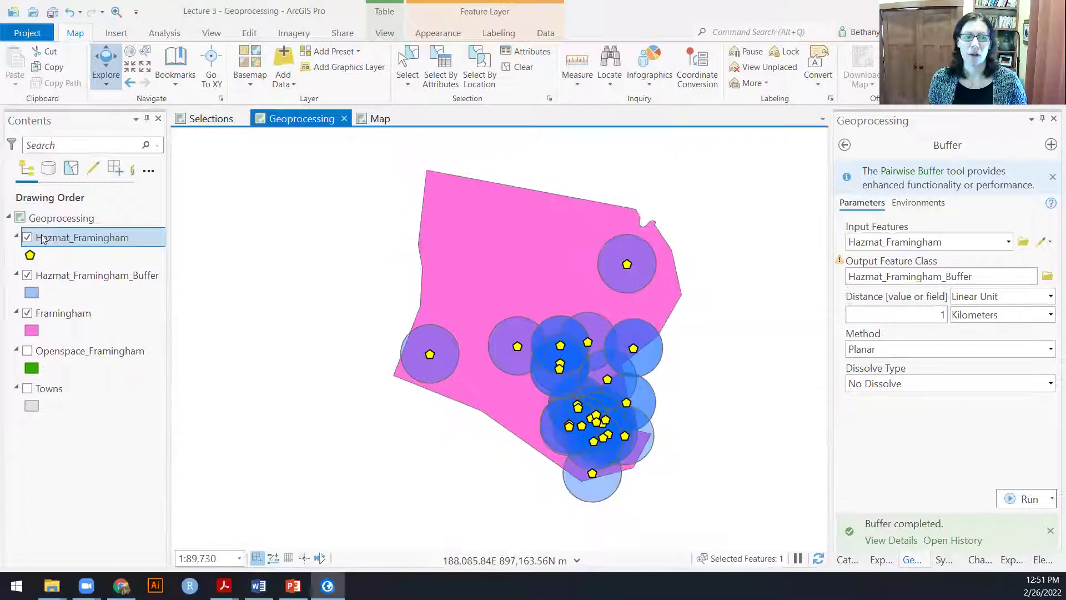
Open the Hazmat_Framingham_Buffer attribute table and select the third record to see it on the map.
left_click(52, 276)
right_click(52, 275)
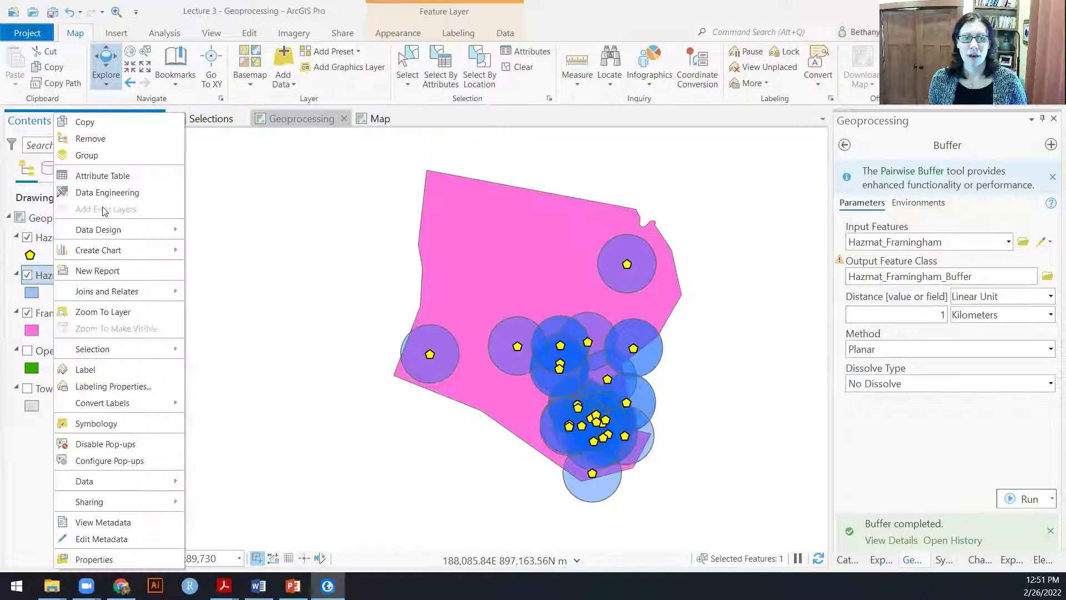
left_click(109, 177)
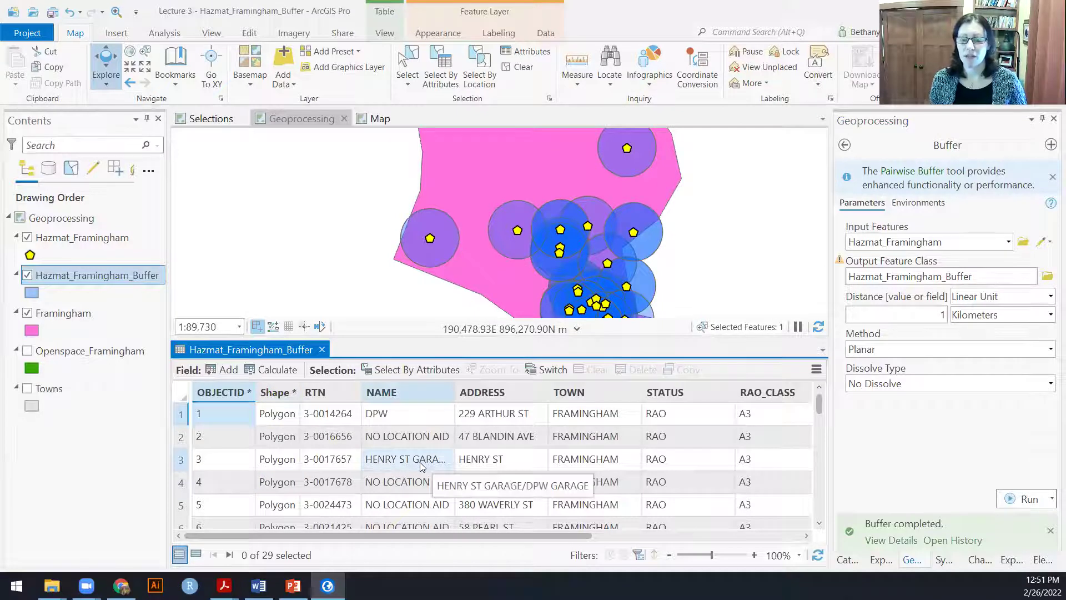
left_click(181, 462)
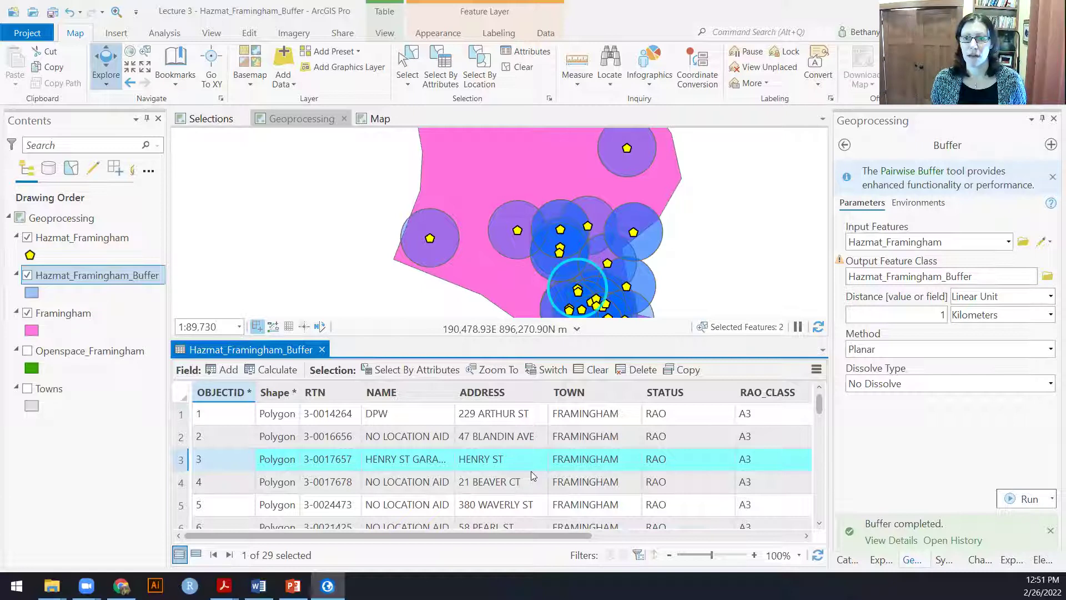
Rerun Buffer dissolving all circles into Hazmat_Framingham_Buffer_Diss, then hide the undissolved buffer layer.
left_click(321, 350)
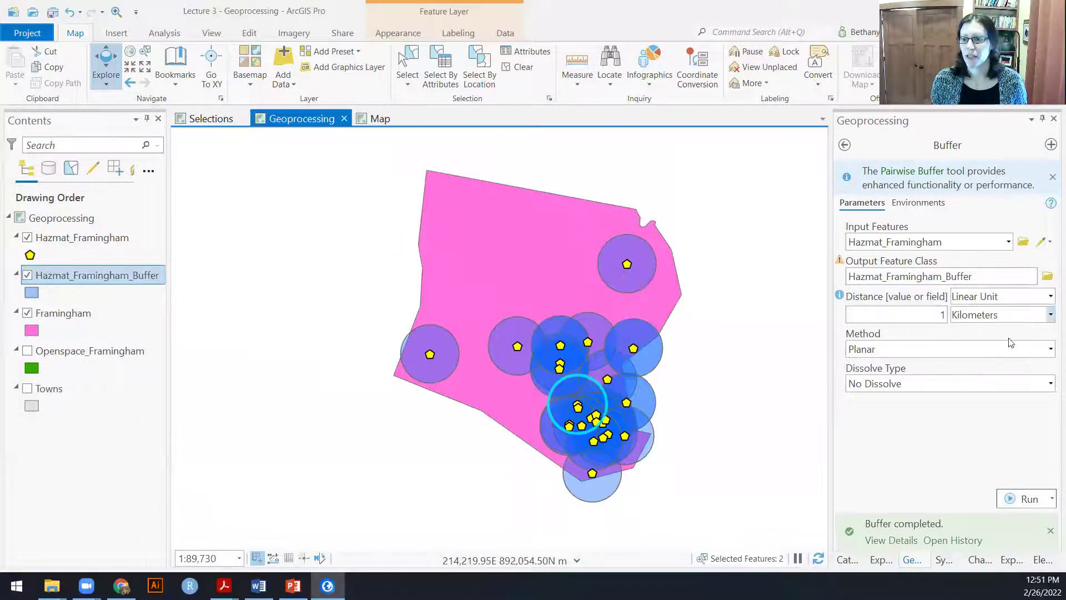
left_click(1050, 383)
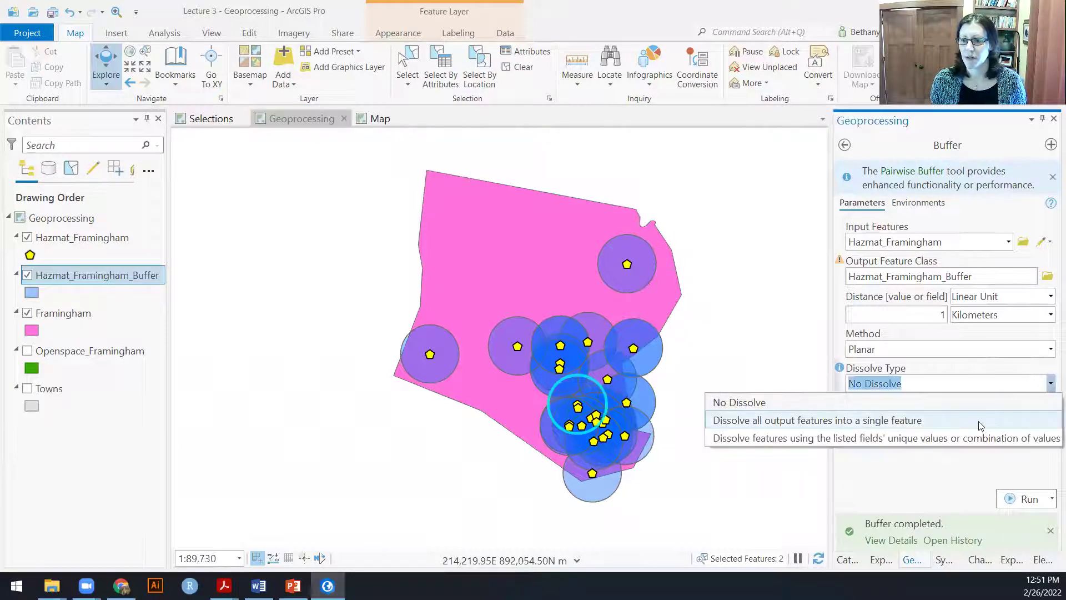
left_click(983, 421)
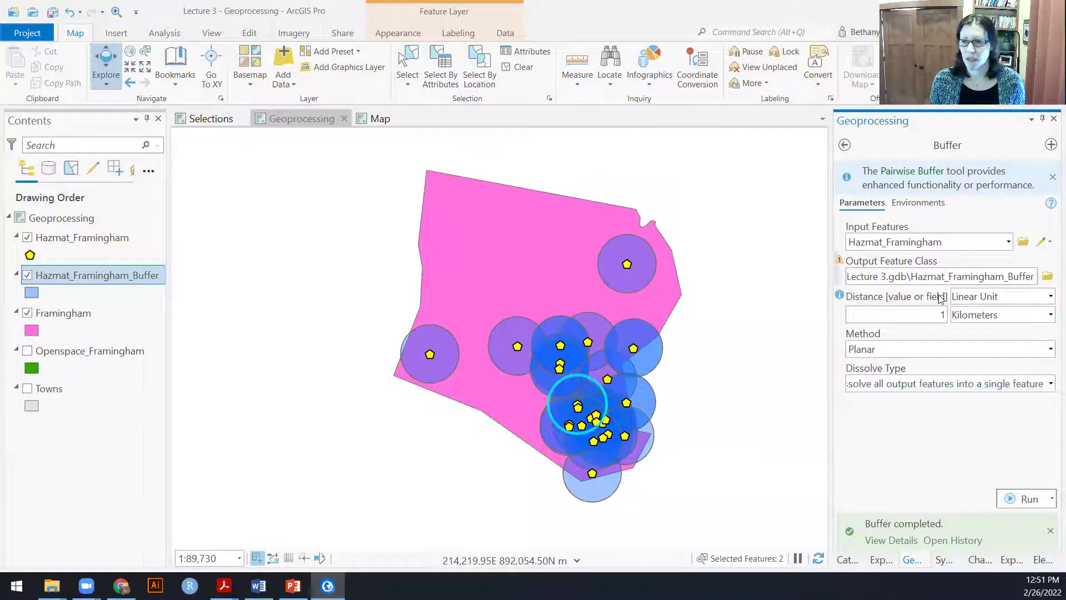
type("_Diss")
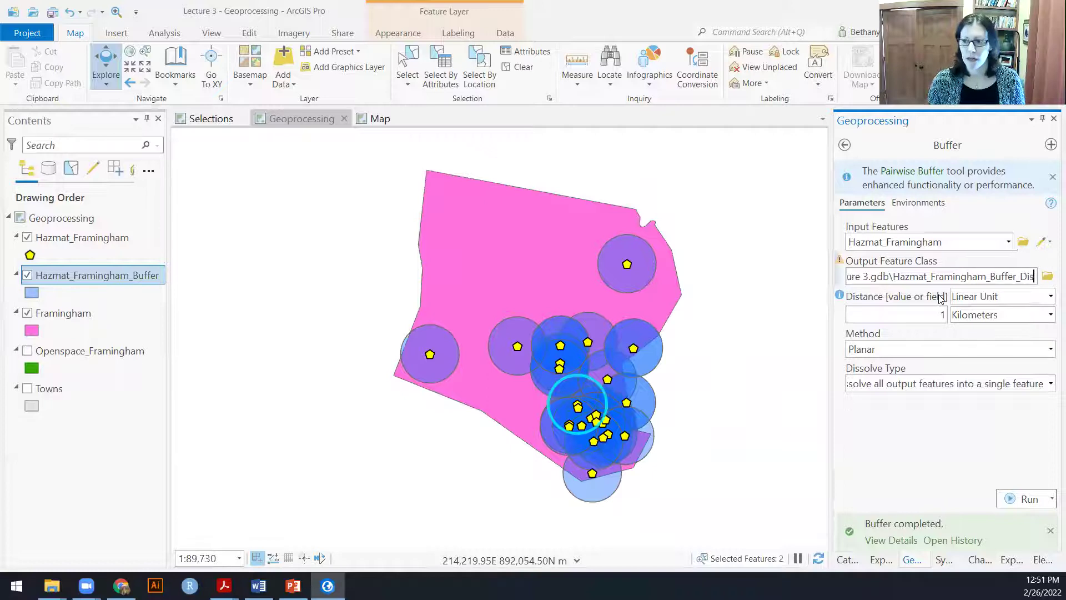
left_click(1026, 499)
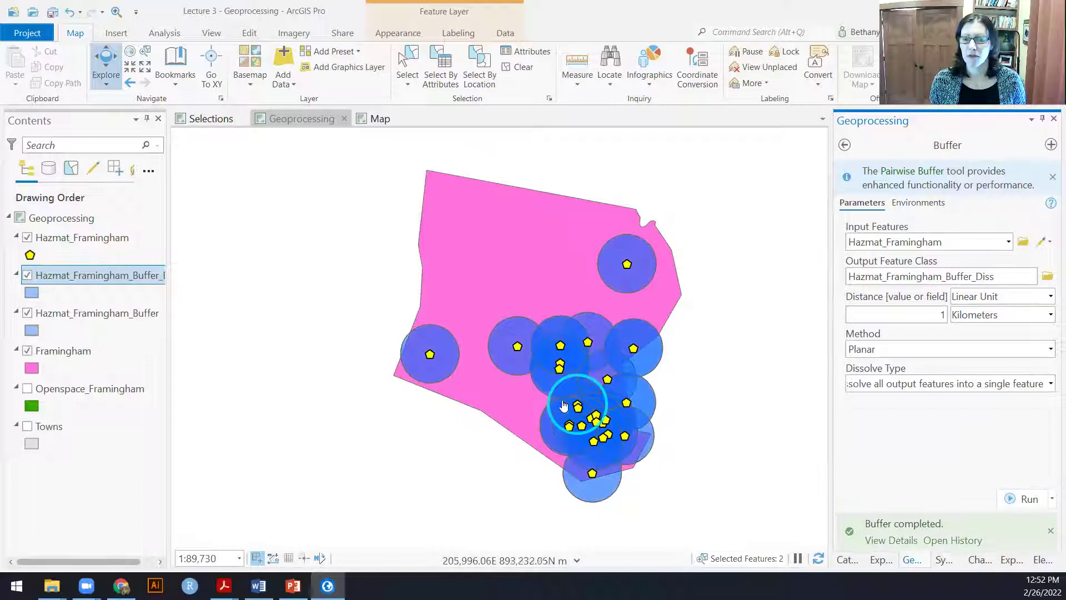
left_click(26, 313)
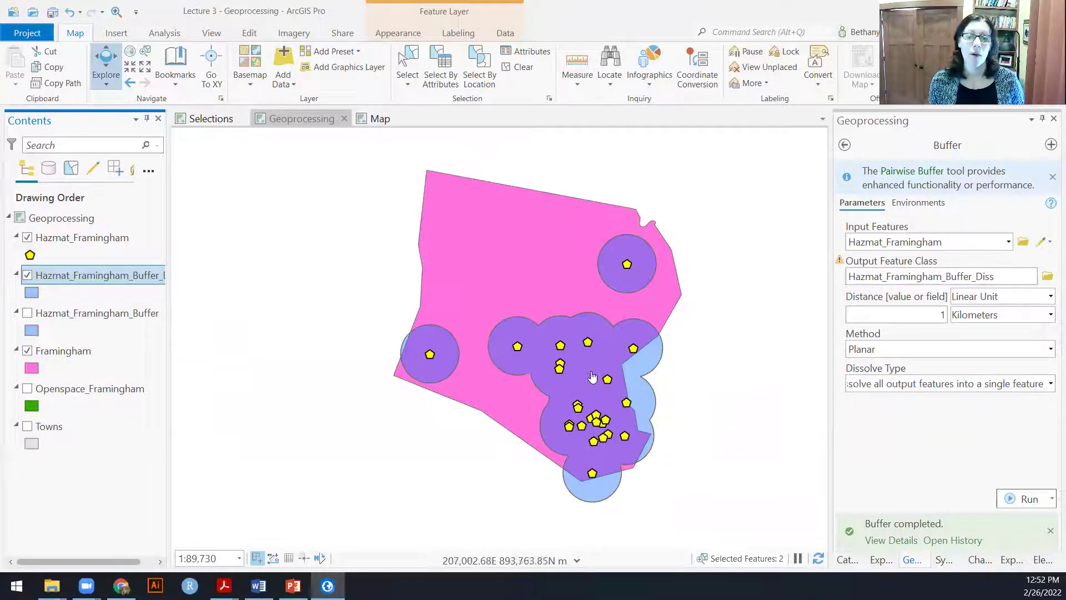
right_click(69, 275)
left_click(116, 176)
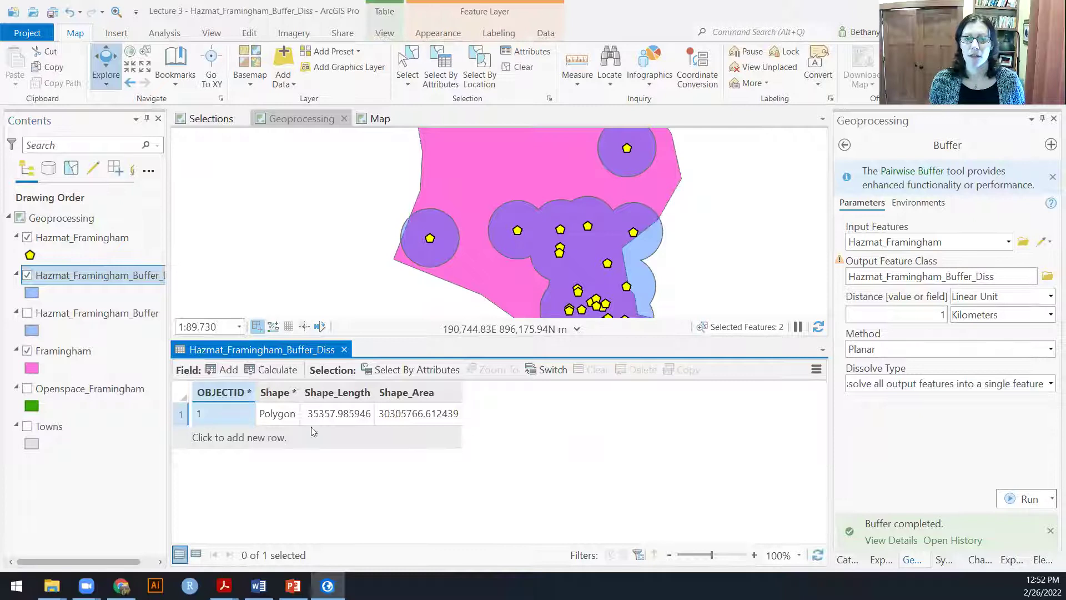
left_click(344, 352)
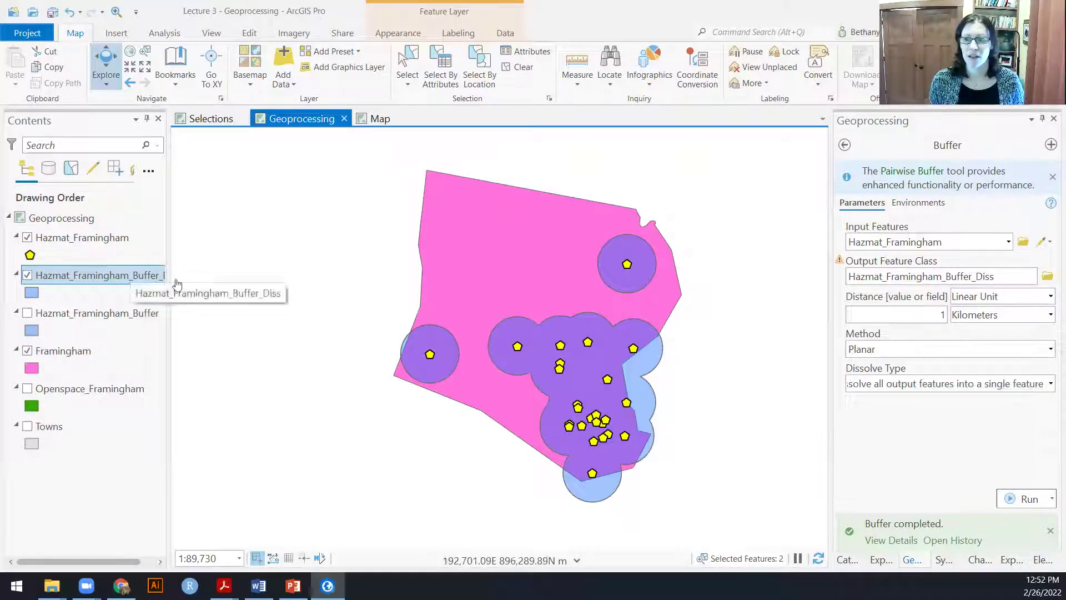
Clear the tool search, search 'erase' and open the Erase (Analysis Tools) tool.
left_click(844, 144)
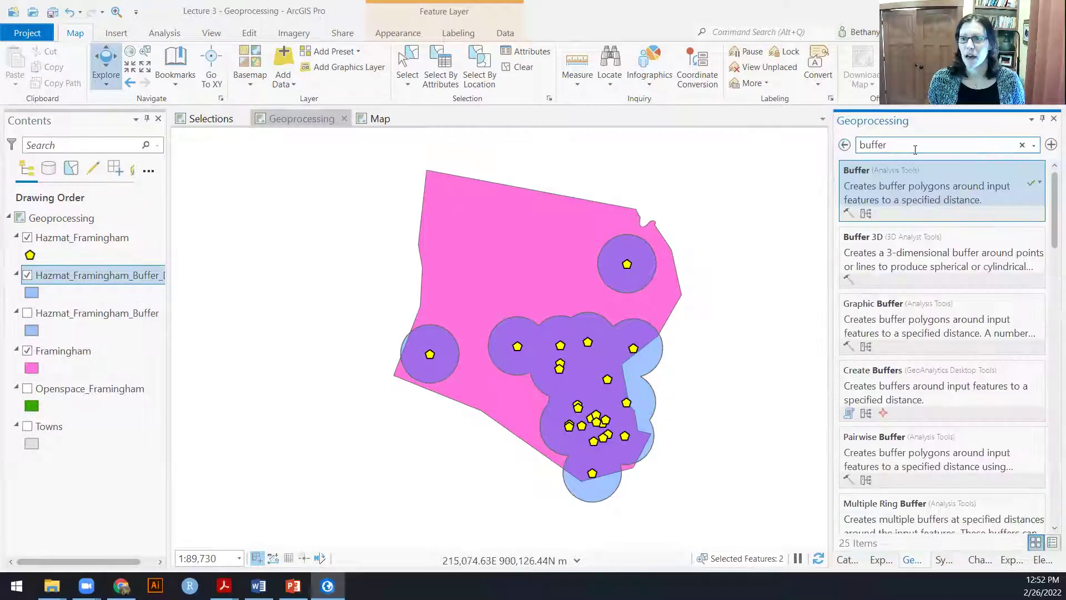
left_click(1021, 145)
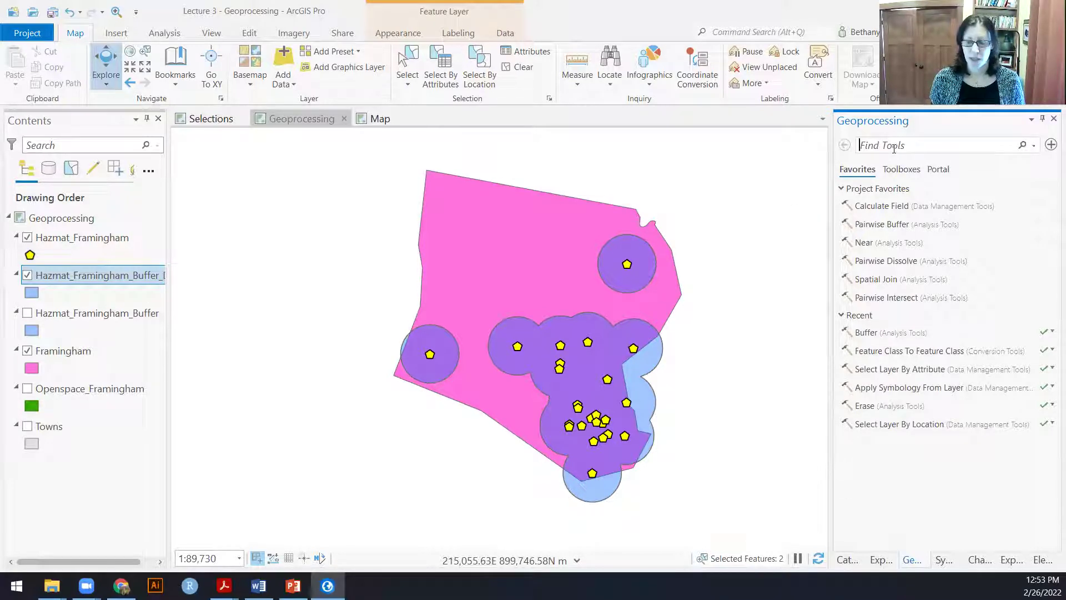
type("erase")
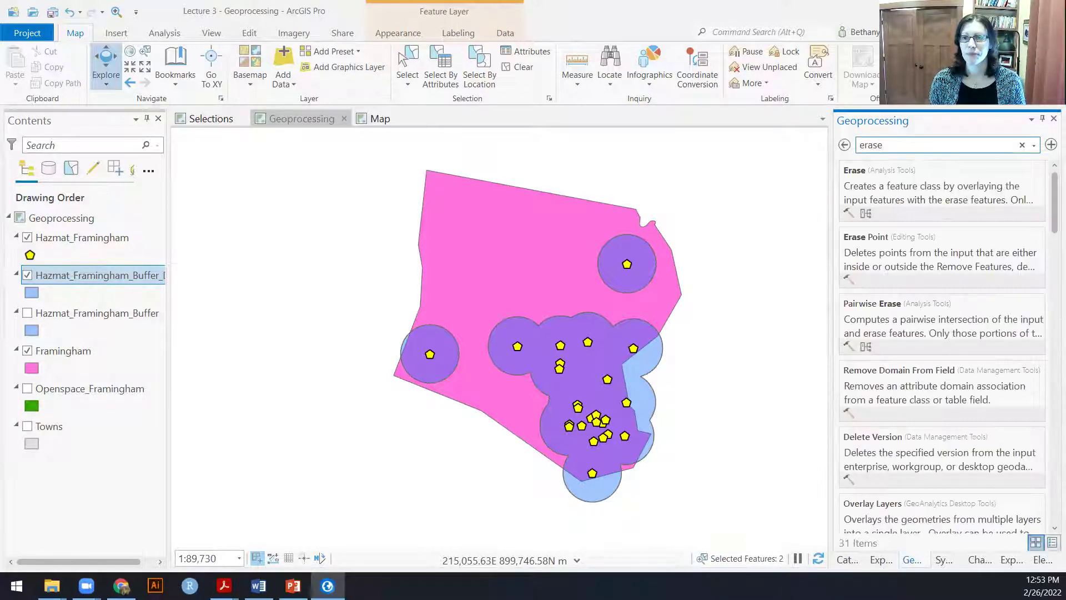
left_click(930, 192)
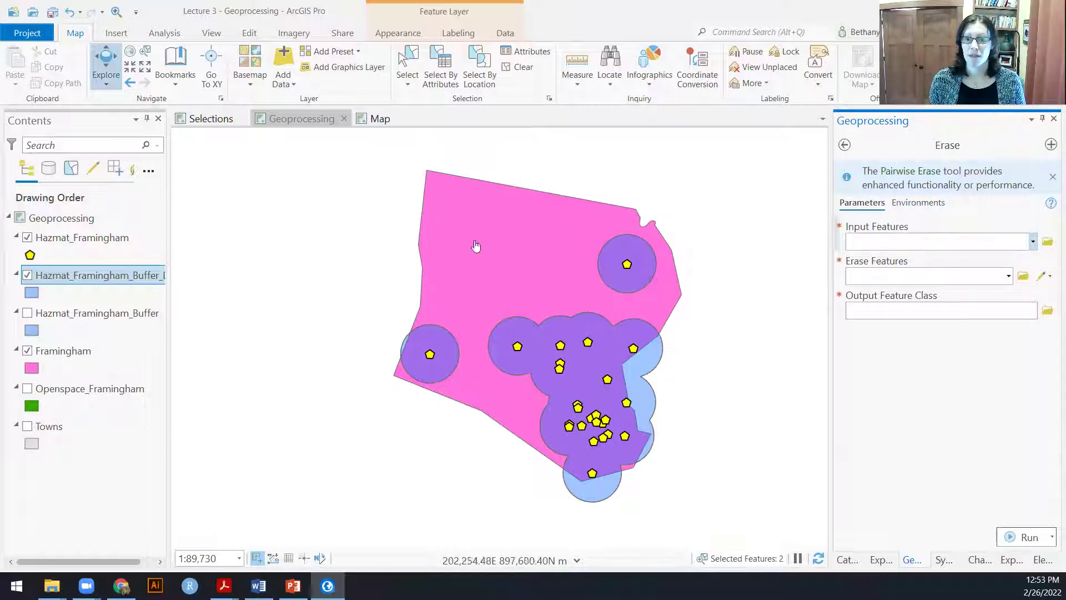
Erase the dissolved hazmat buffer from Framingham, outputting Framingham_minus_hazmat.
left_click(1034, 243)
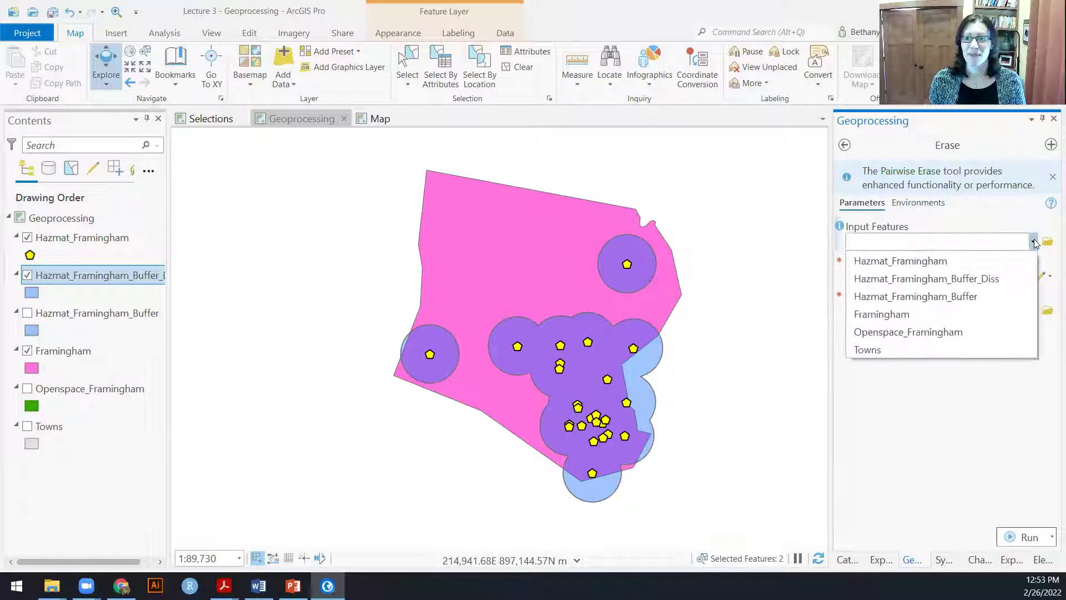
left_click(896, 312)
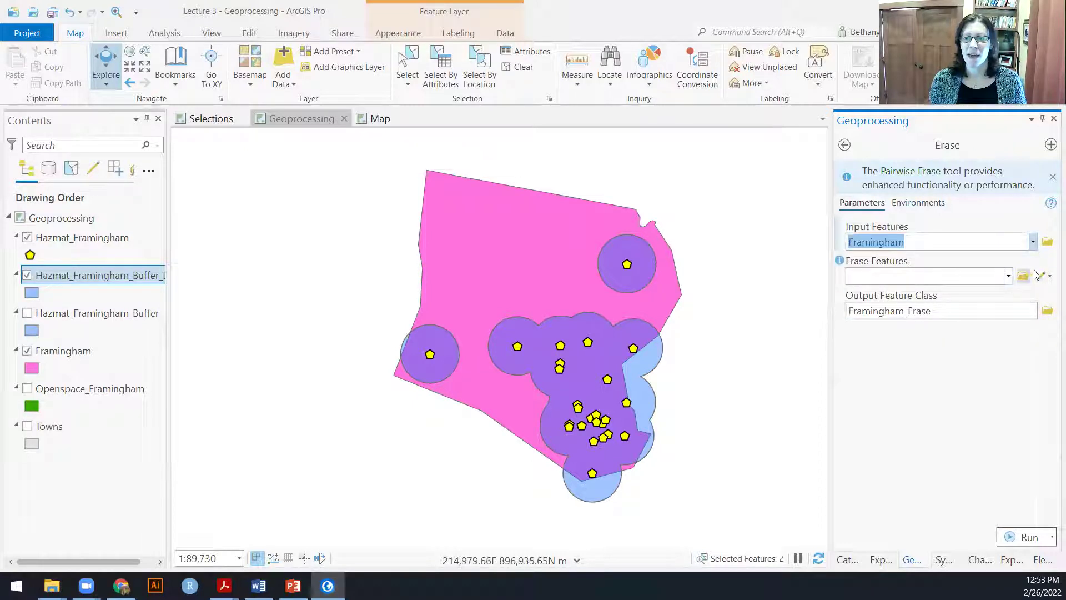
left_click(1009, 276)
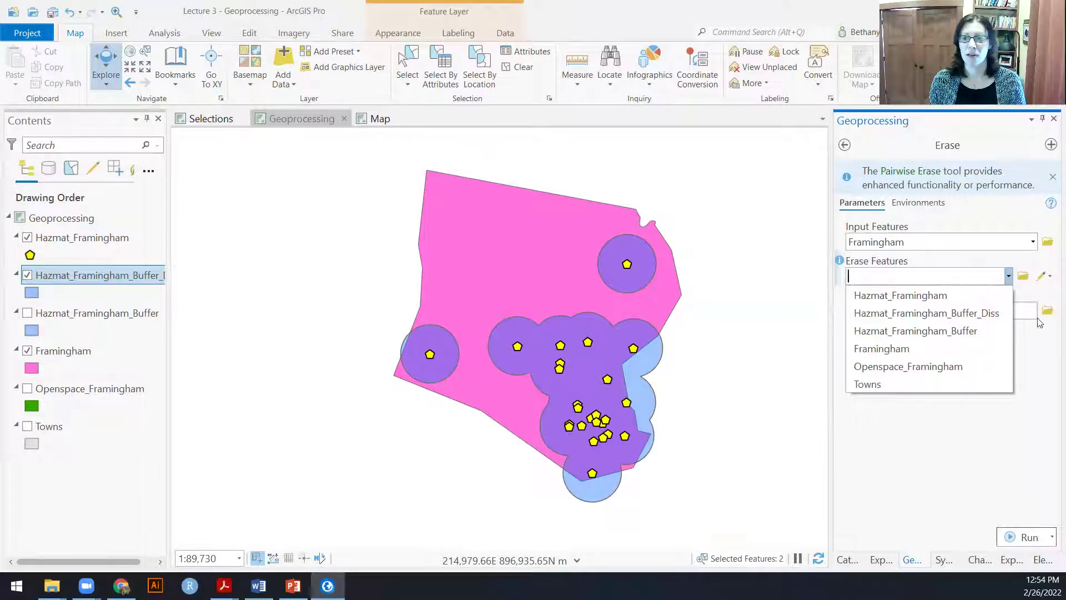
left_click(990, 314)
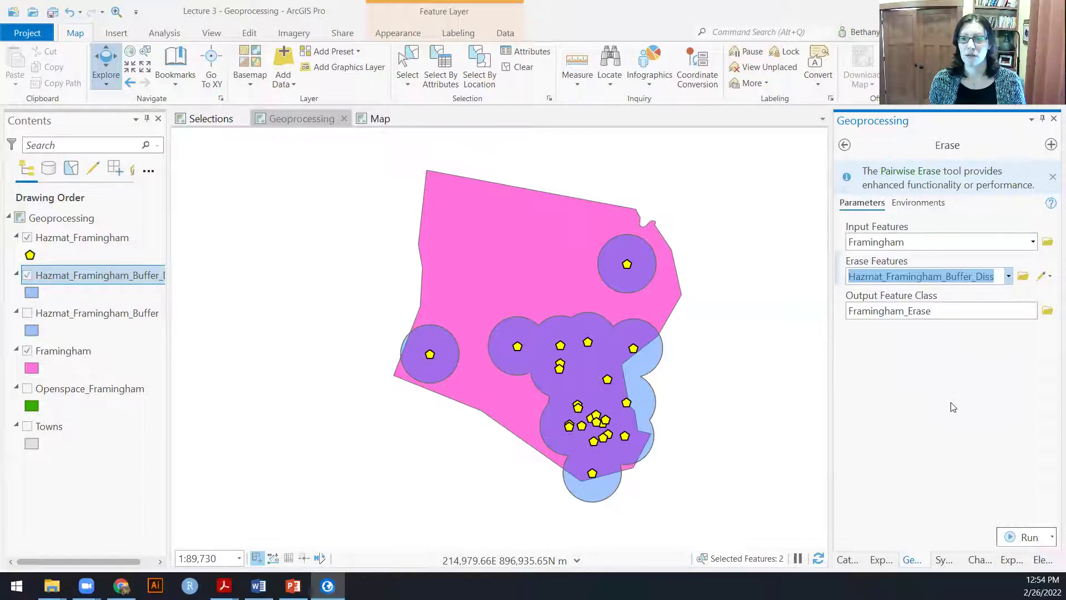
left_click(938, 310)
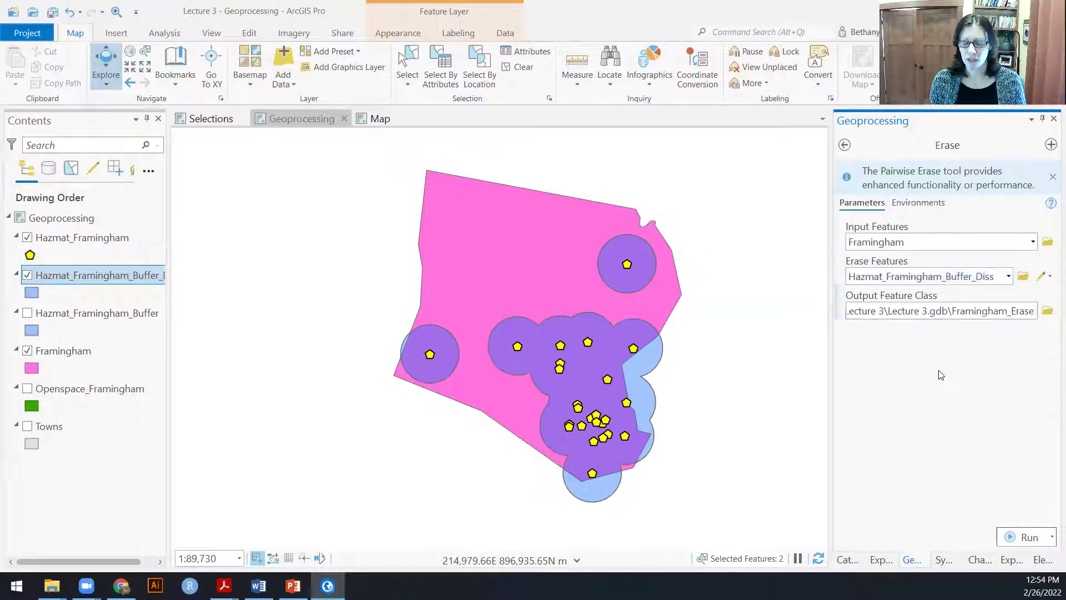
key("BackSpace")
key("BackSpace")
key("BackSpace")
key("BackSpace")
key("BackSpace")
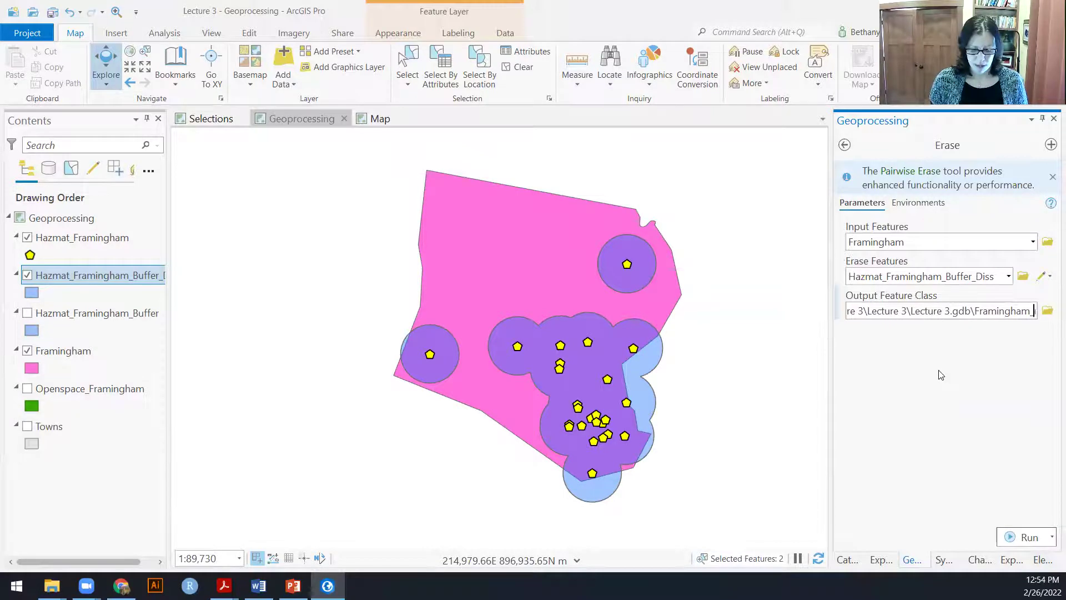
type("minus_ha")
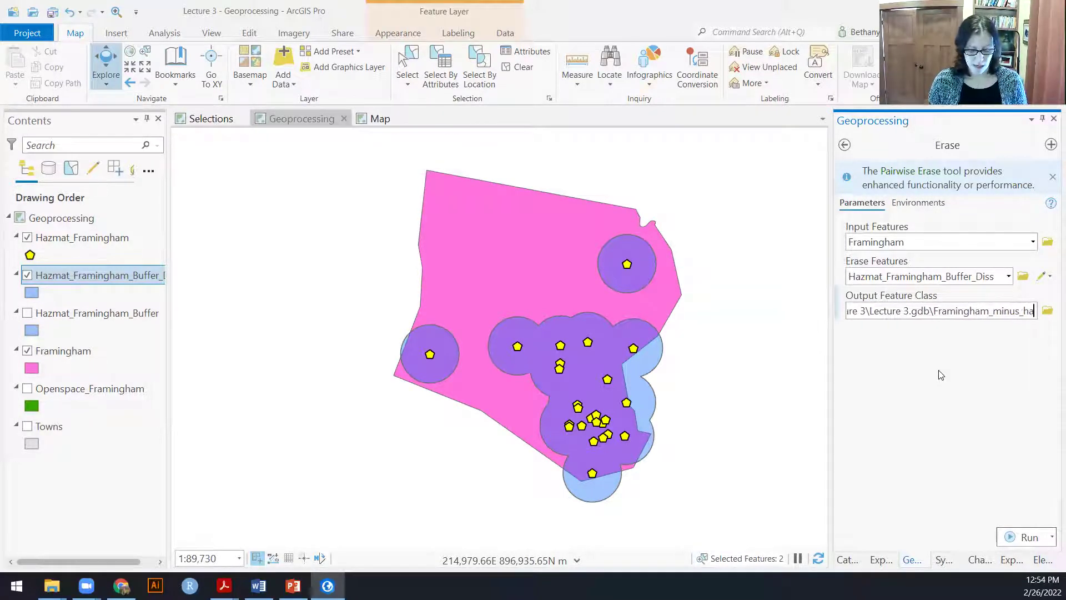
type("zmat")
left_click(938, 370)
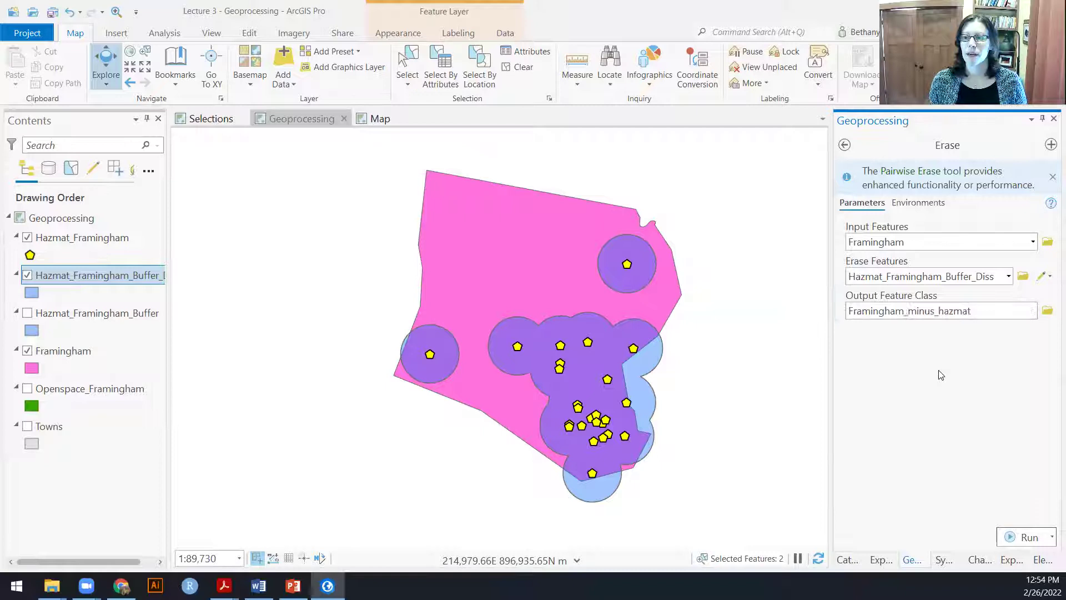
left_click(1028, 538)
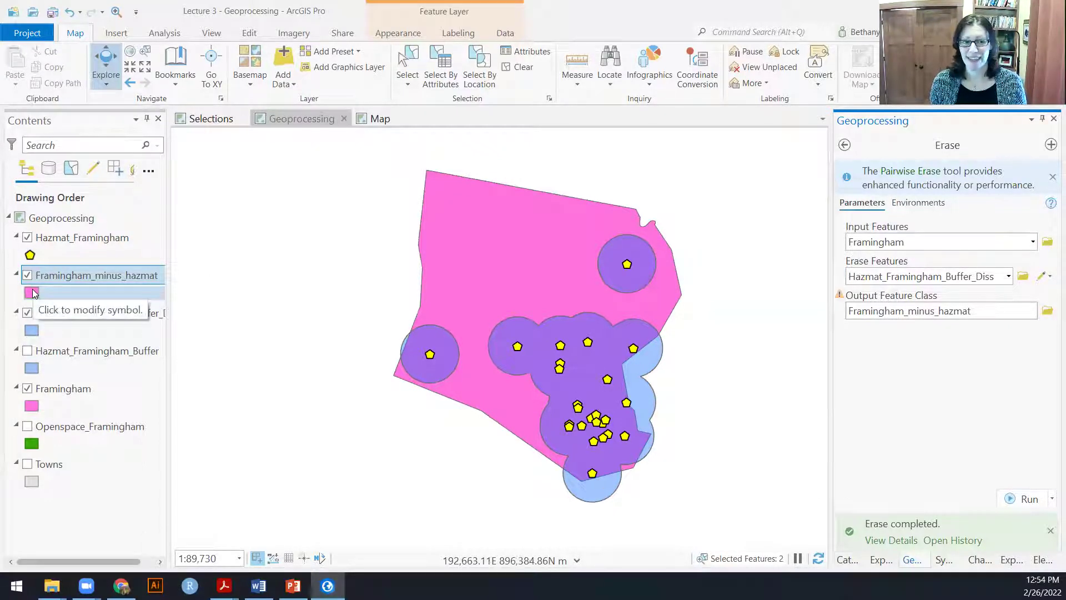
Hide the Framingham, hazmat buffer and hazmat point layers, and show Openspace_Framingham above Framingham_minus_hazmat.
left_click(27, 388)
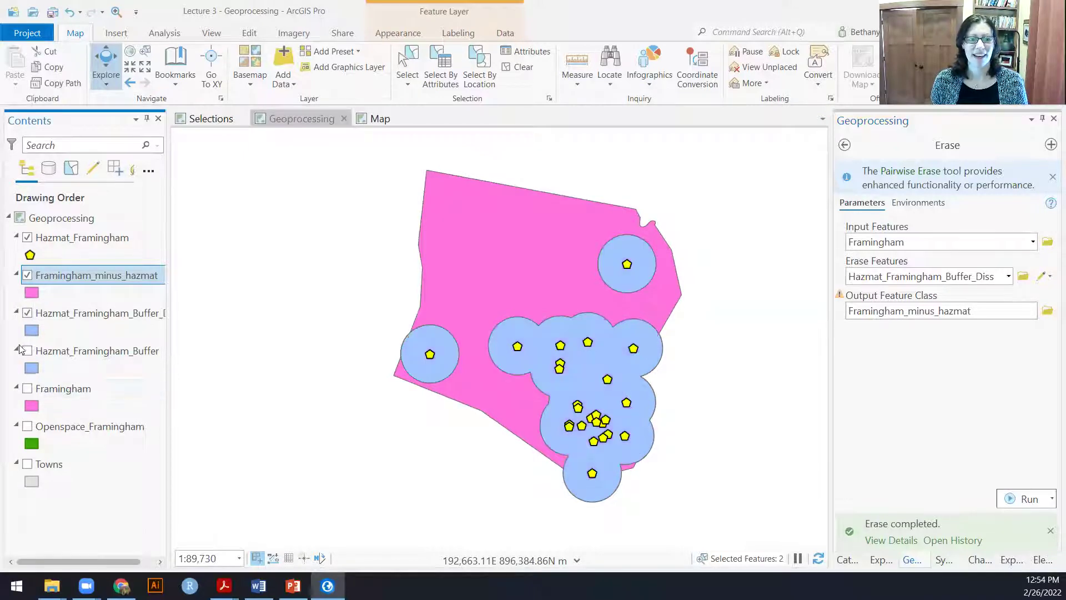
left_click(28, 313)
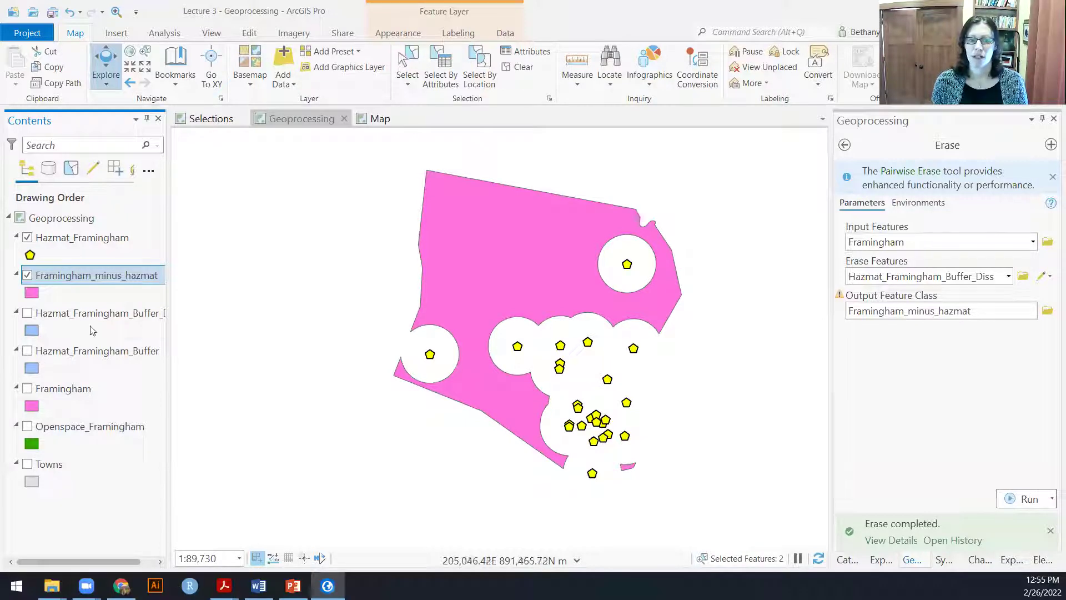
left_click(27, 427)
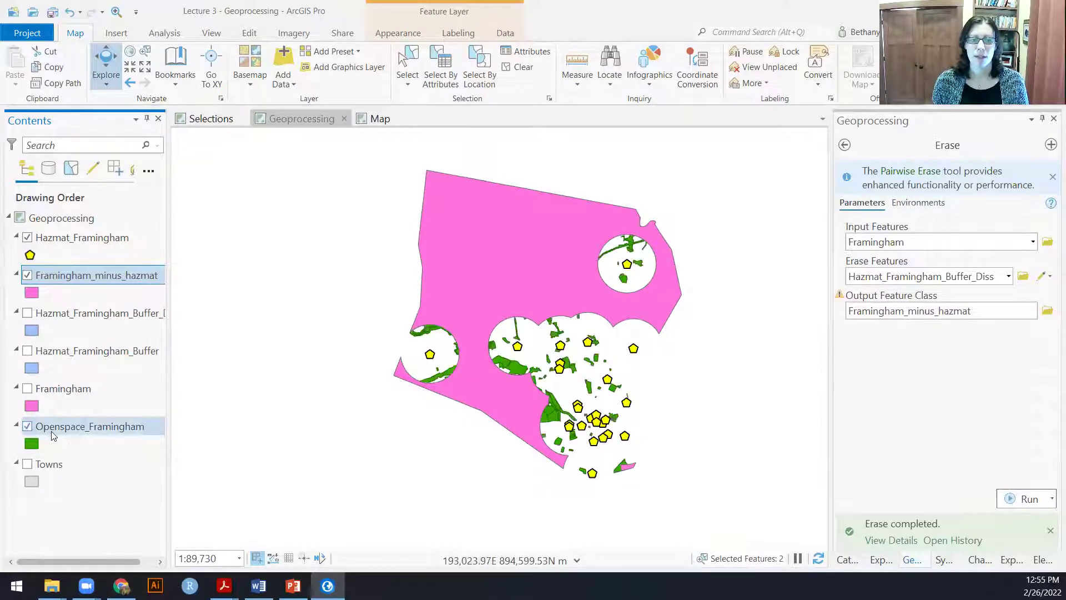
left_click_drag(51, 430, 44, 273)
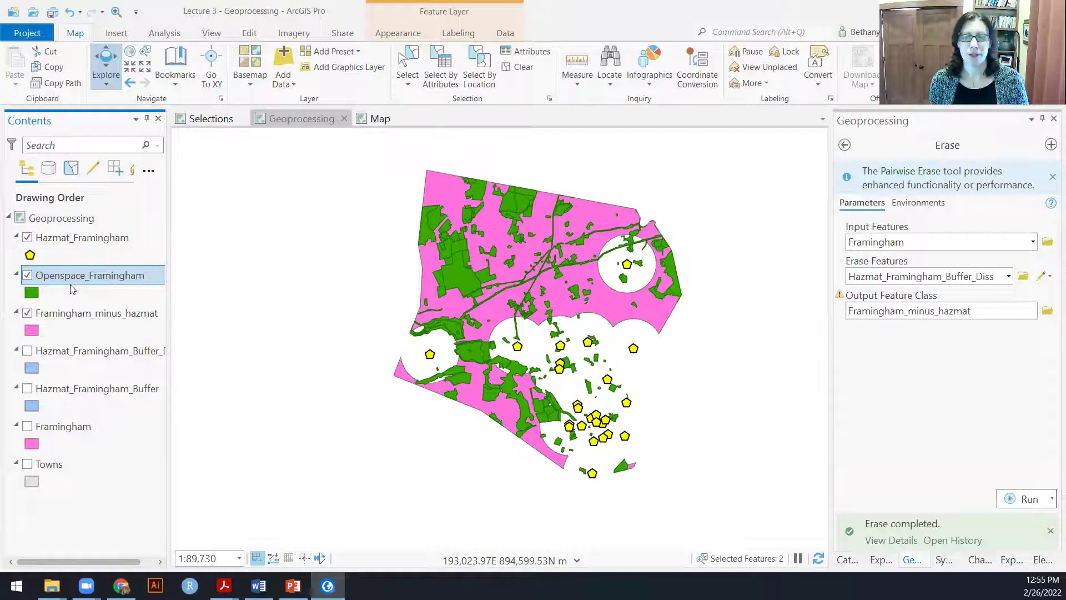
left_click(28, 237)
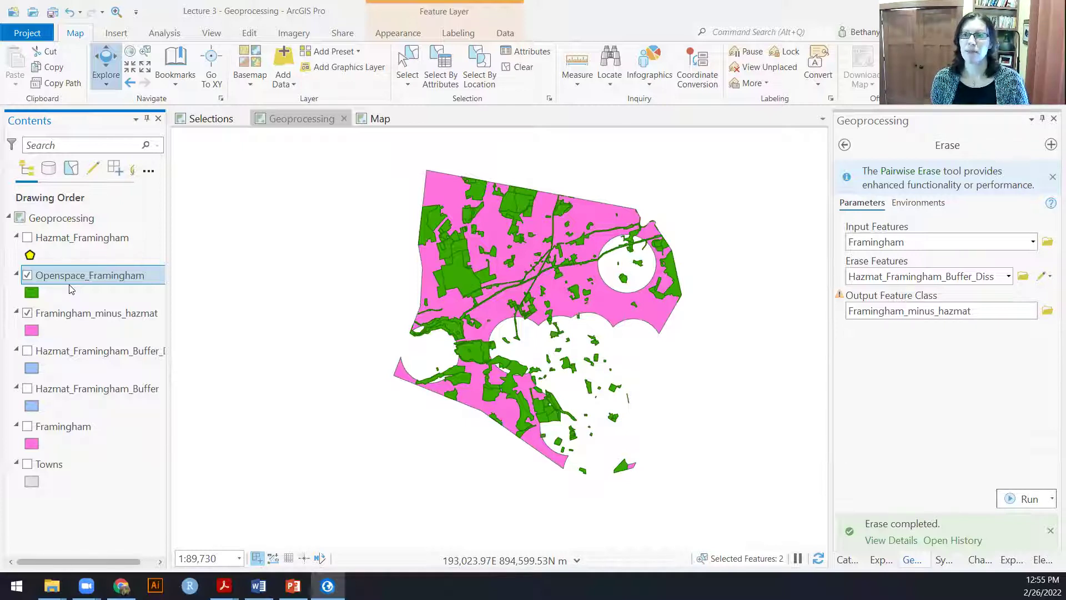
left_click(844, 143)
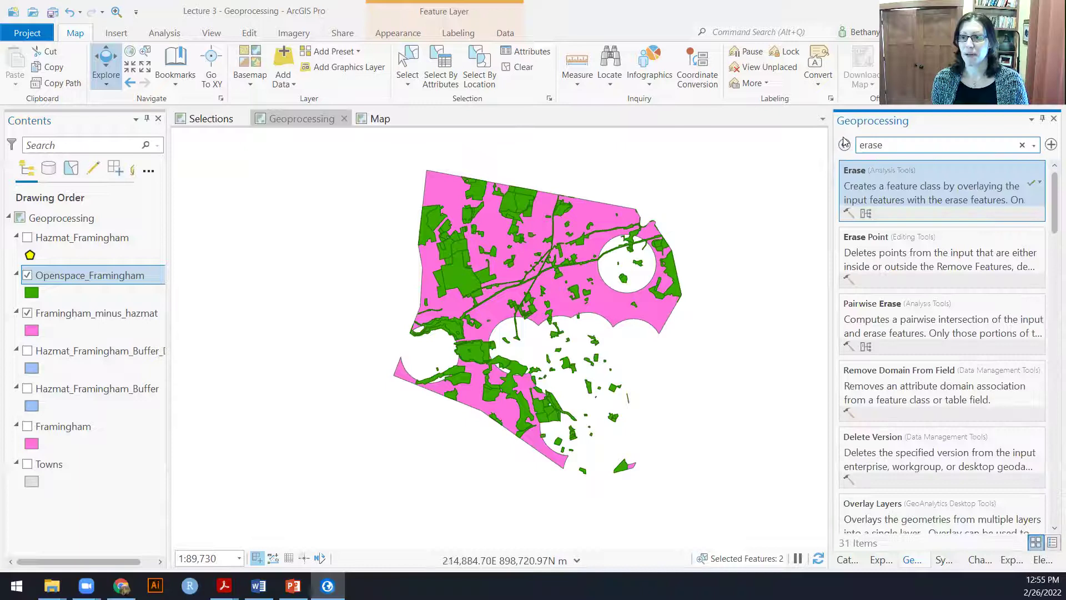
Open the Buffer tool from a 'buffer' search with Openspace_Framingham as input.
double_click(903, 146)
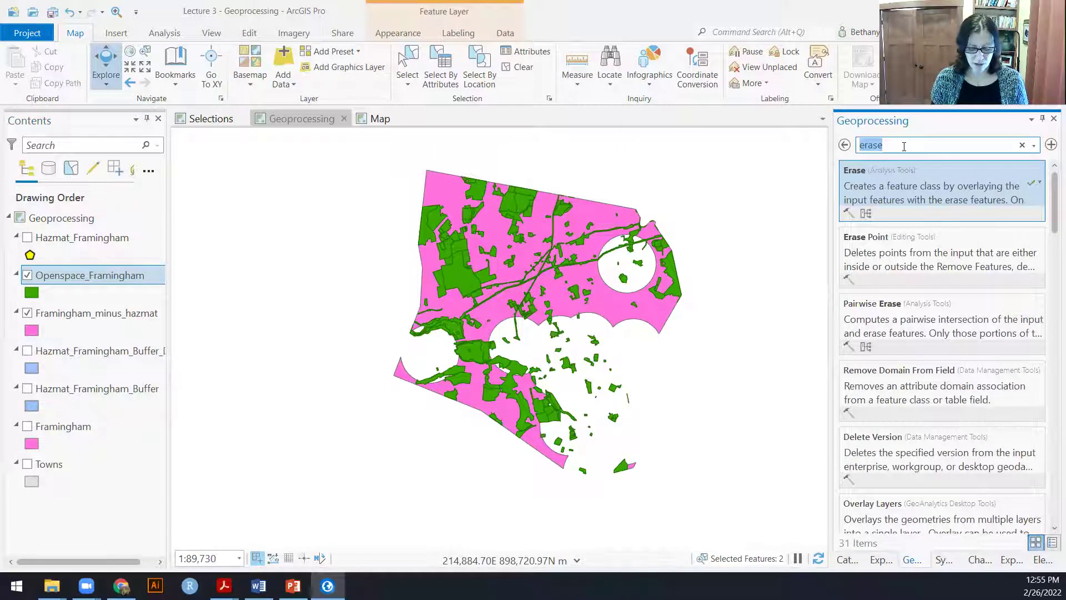
type("buffer")
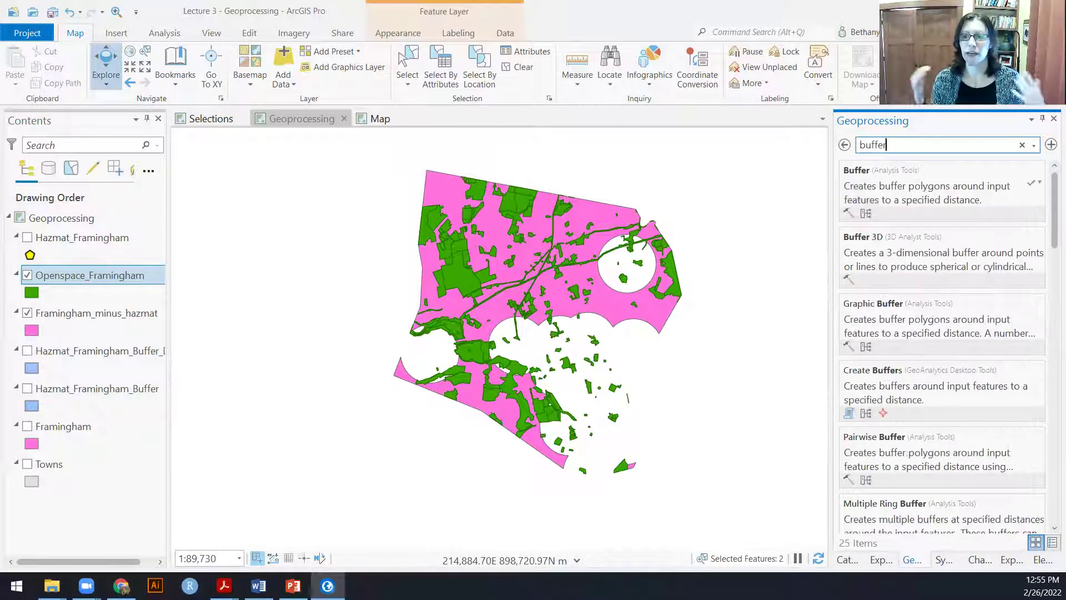
left_click(923, 199)
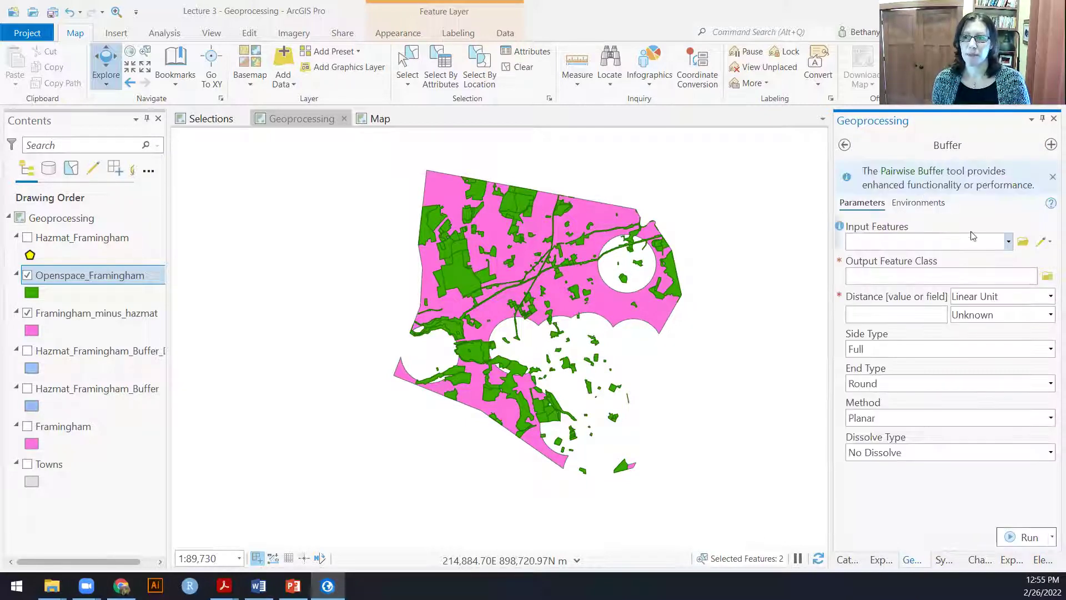
left_click(1008, 242)
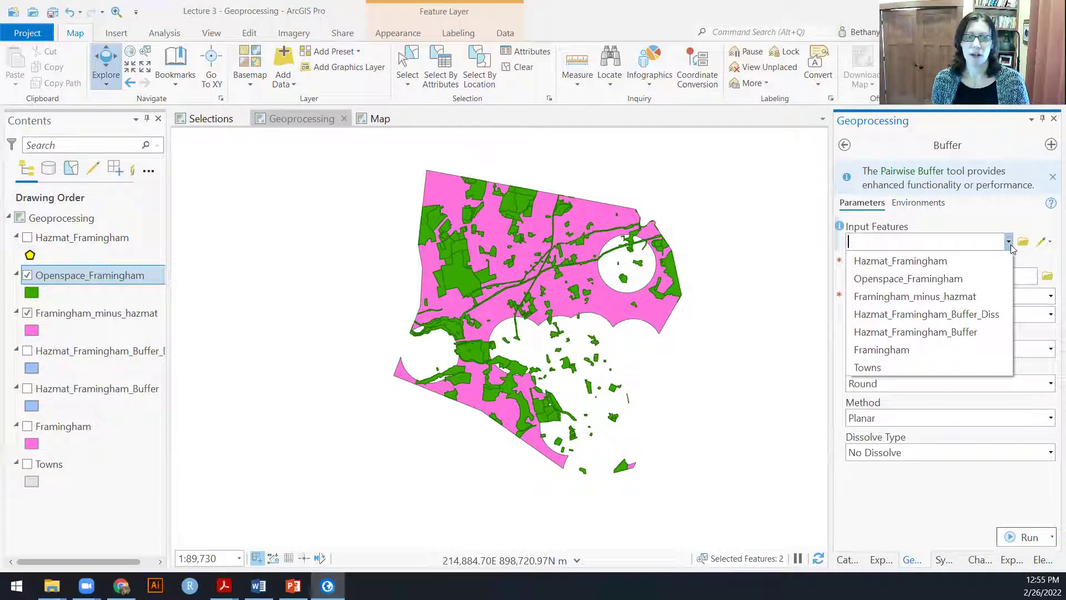
left_click(973, 278)
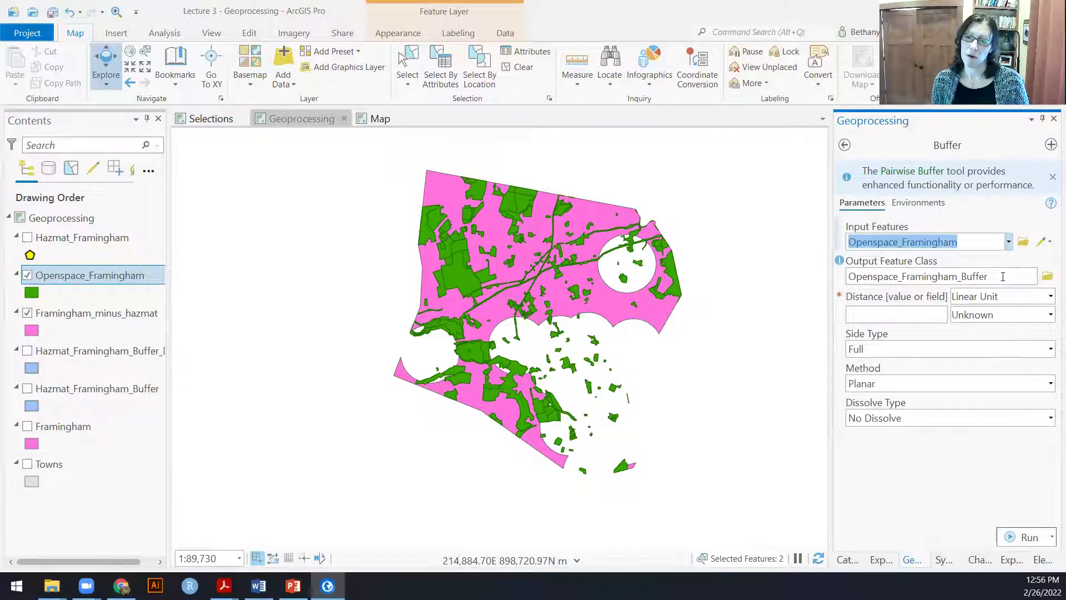
Set the buffer distance to 500 Meters.
left_click(1051, 314)
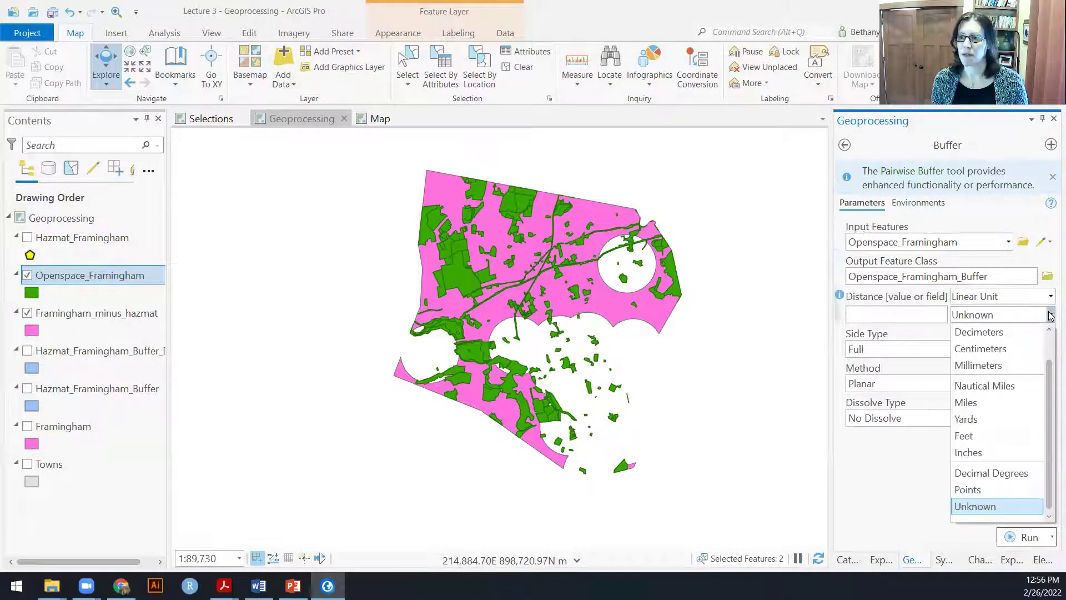
scroll(1024, 341, "up", 2)
left_click(994, 331)
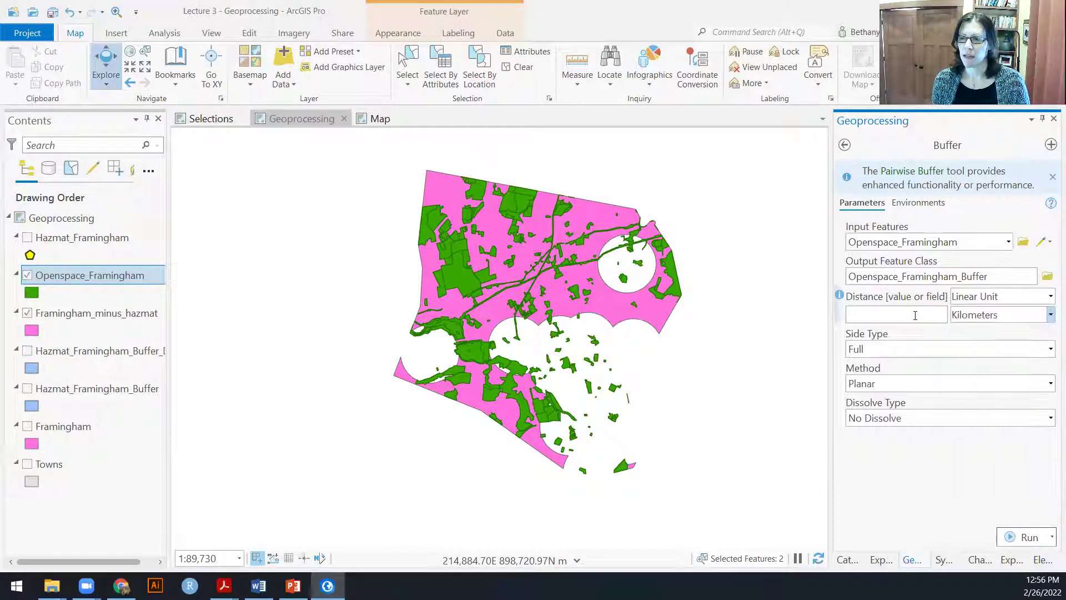
left_click(914, 314)
type("500")
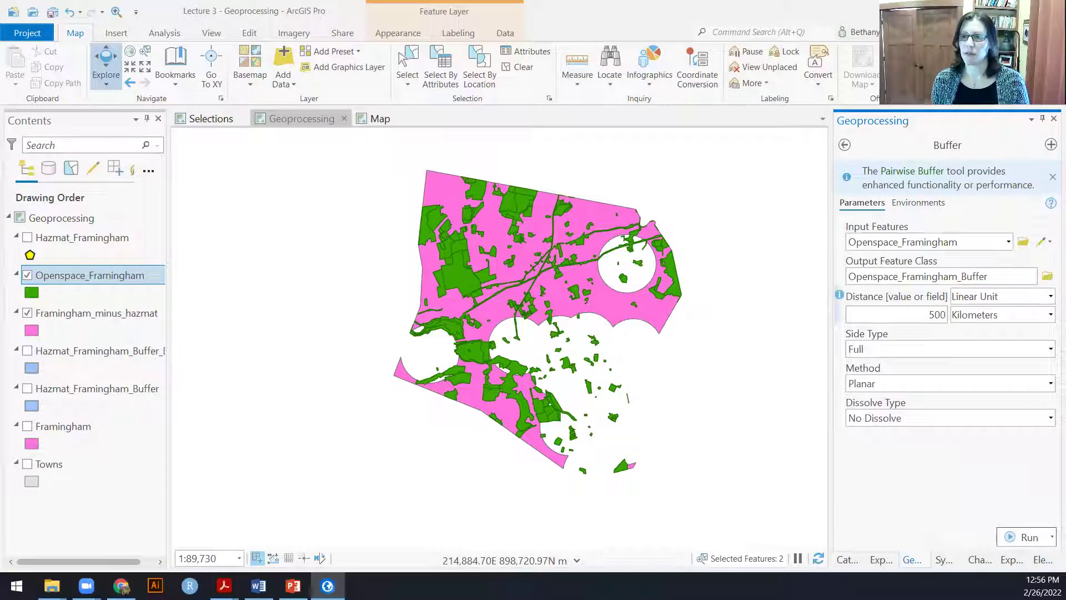
left_click(1051, 314)
left_click(1032, 348)
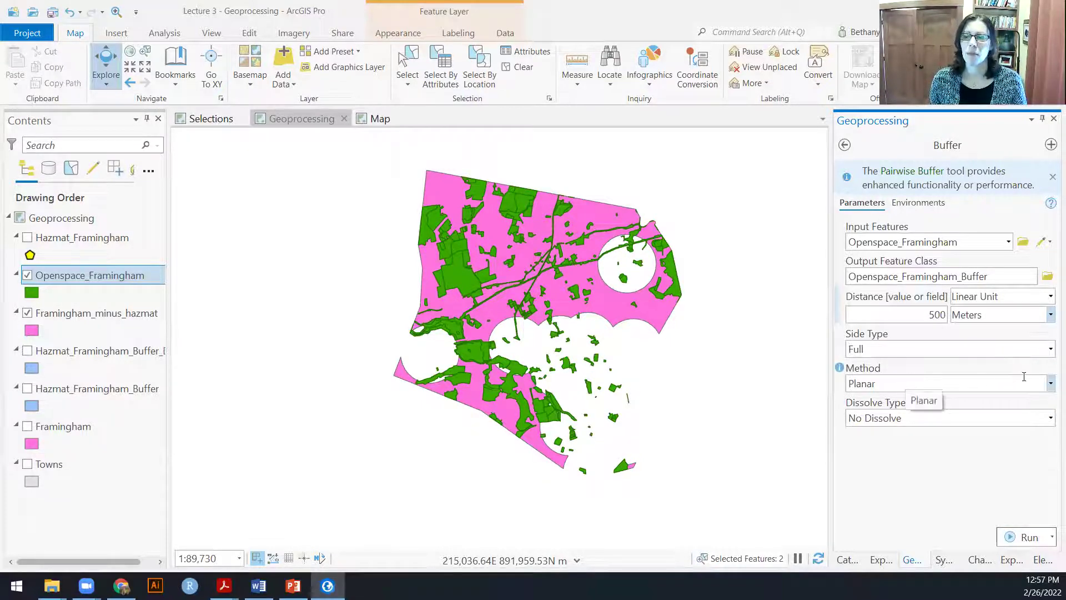
Keep the side type on Full and run the 500 m buffer of Openspace_Framingham.
left_click(1050, 350)
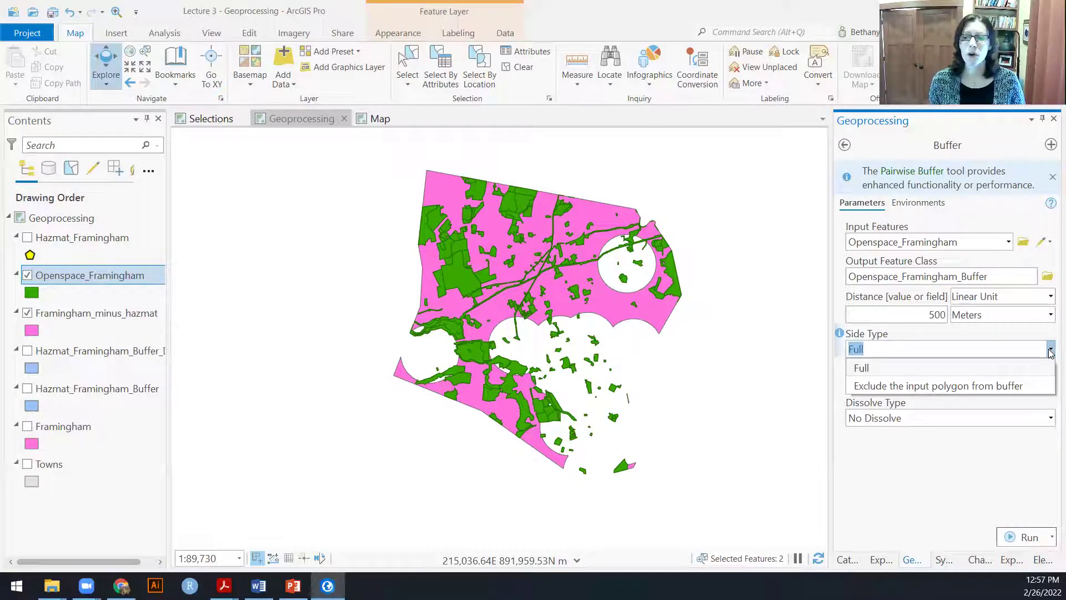
left_click(1009, 386)
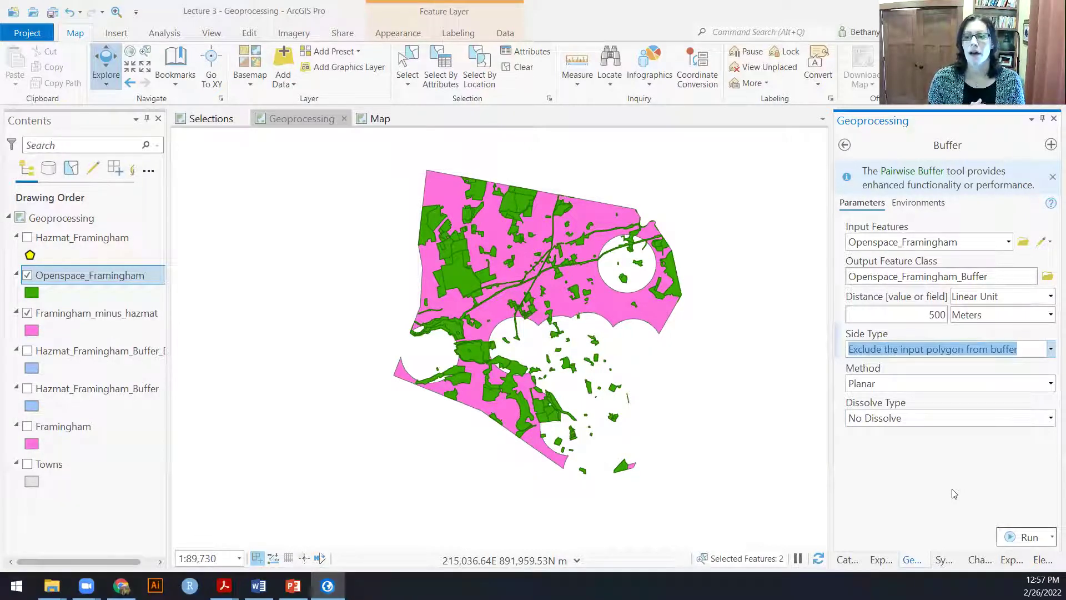
left_click(1050, 349)
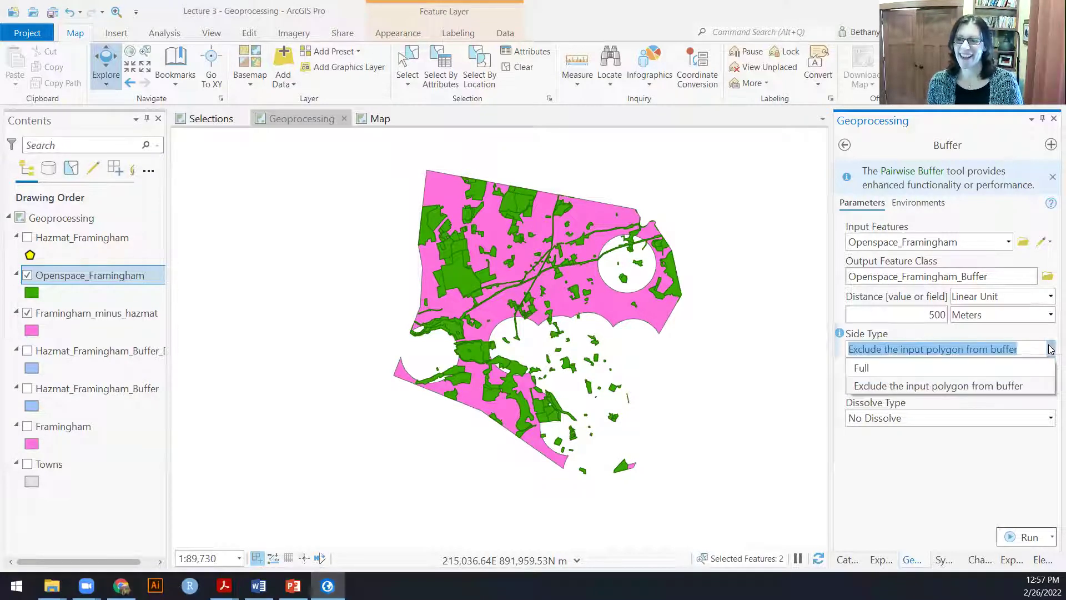
left_click(881, 367)
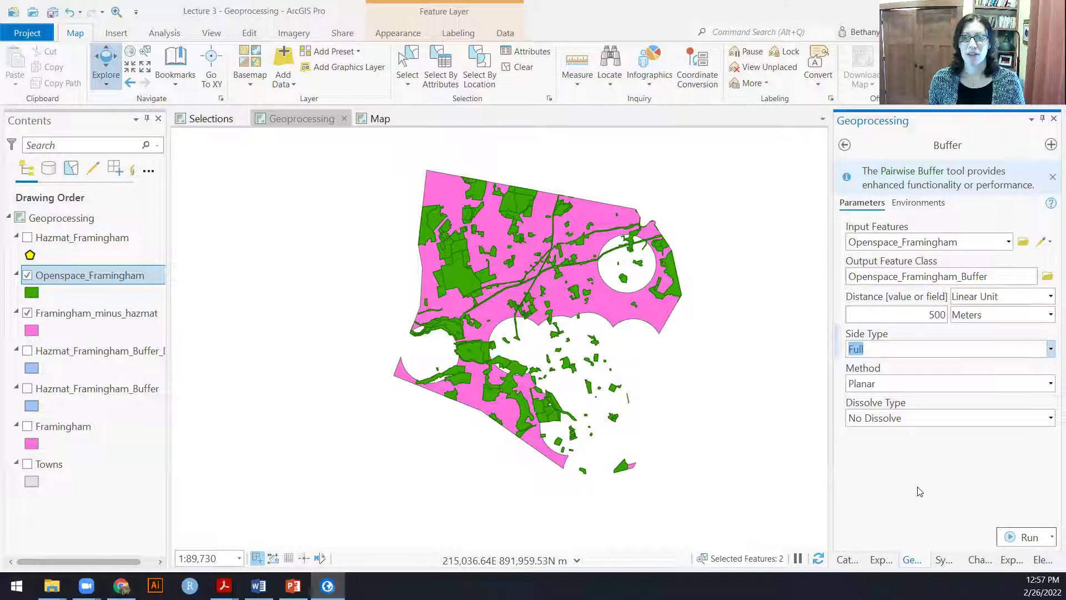
left_click(1027, 537)
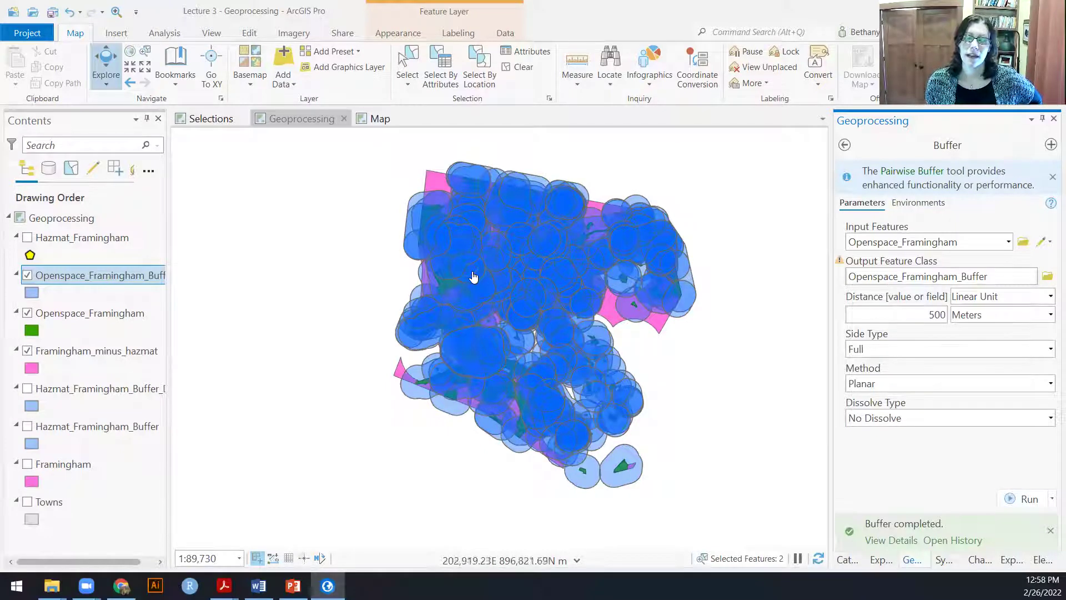
Set up the Clip tool to clip Openspace_Framingham_Buffer by Framingham_minus_hazmat.
left_click(848, 148)
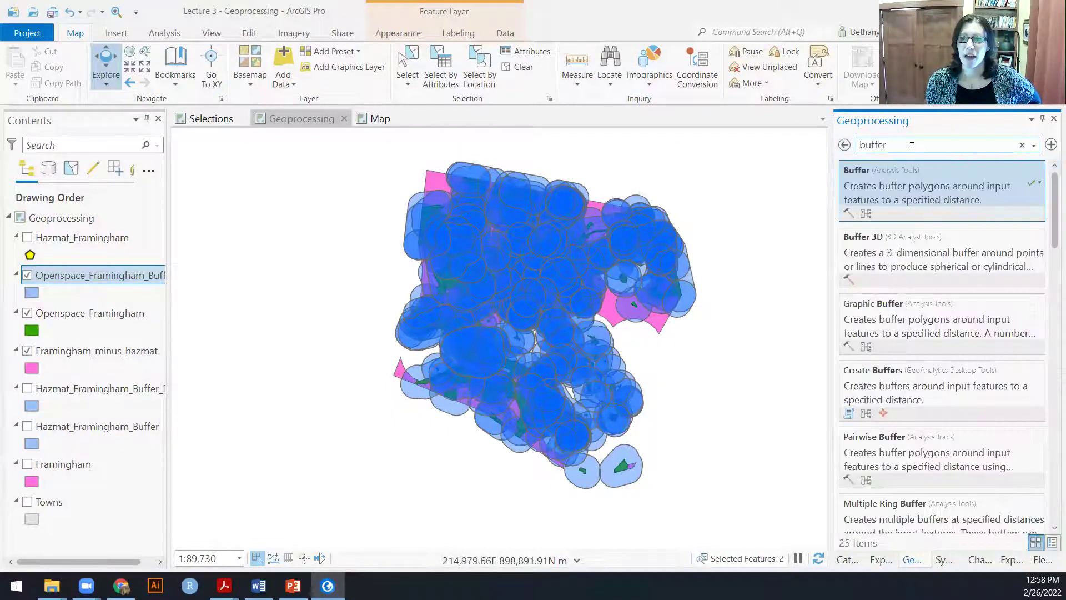
left_click(1022, 145)
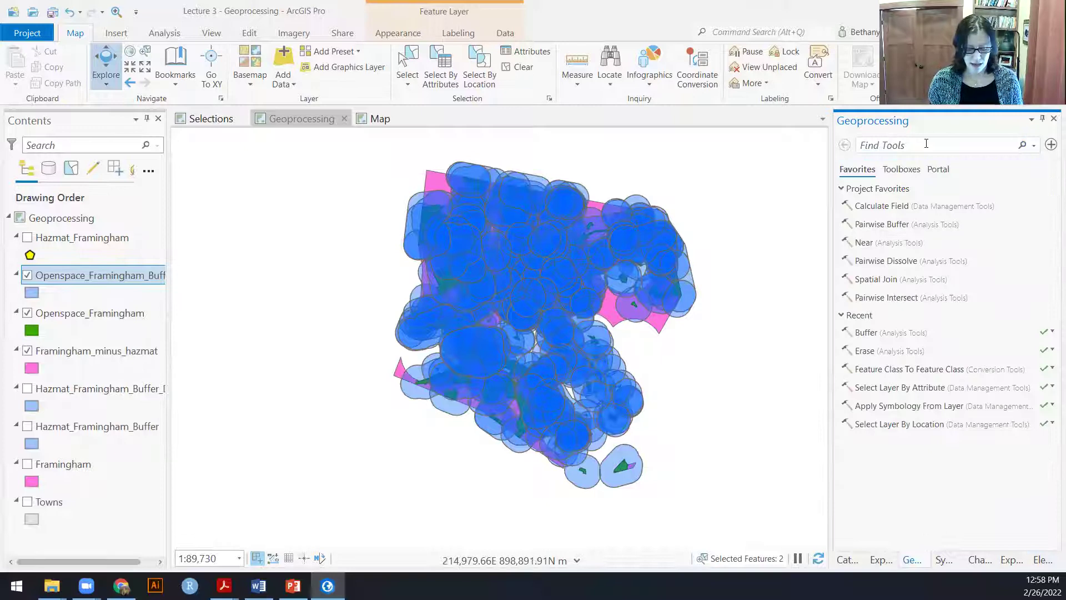
type("clip")
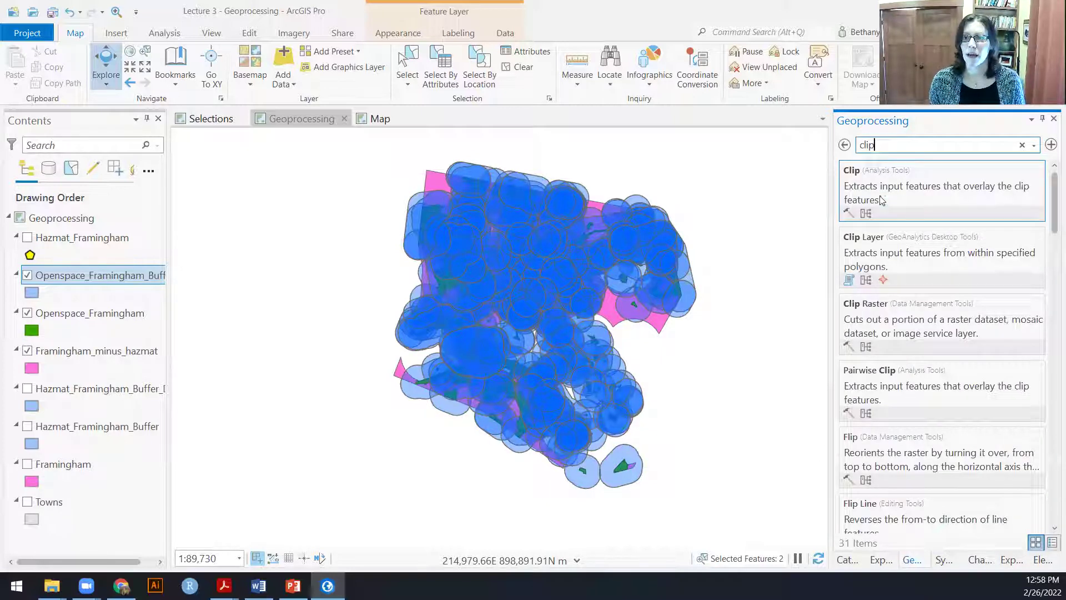
left_click(880, 199)
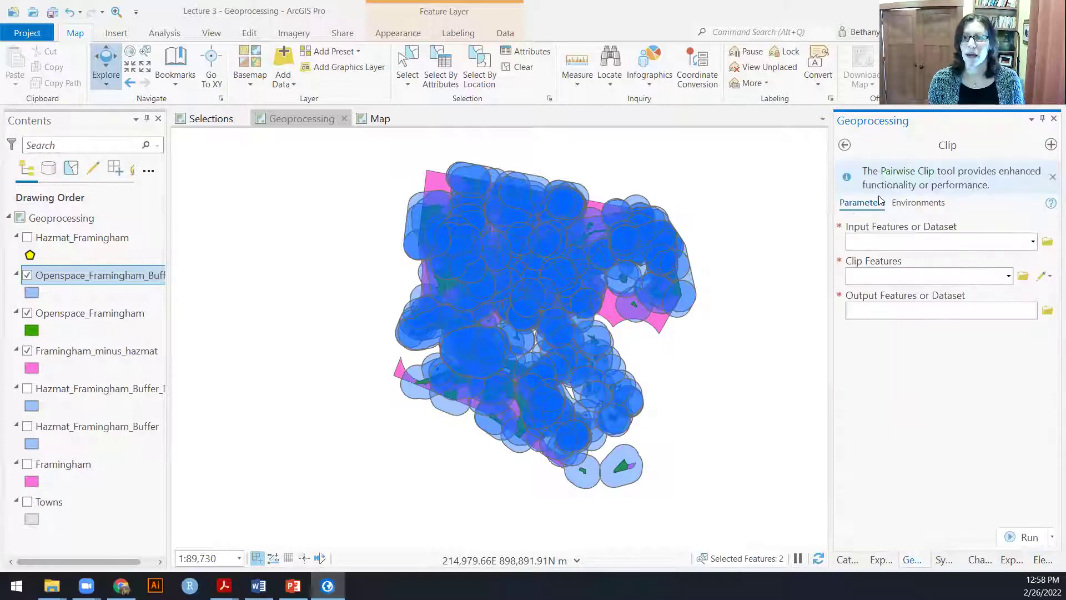
left_click(1033, 243)
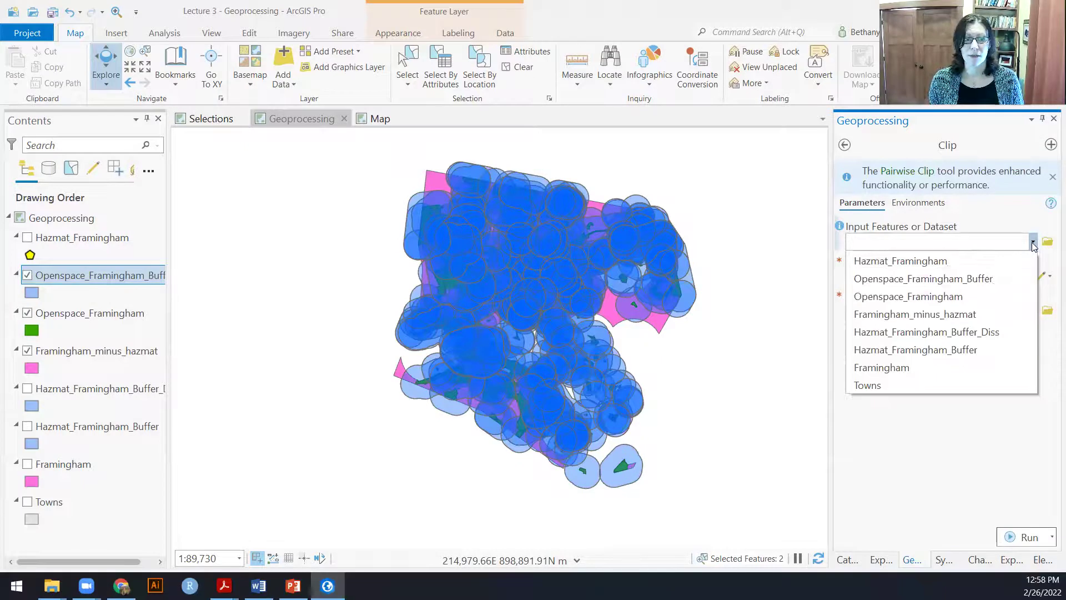
left_click(972, 278)
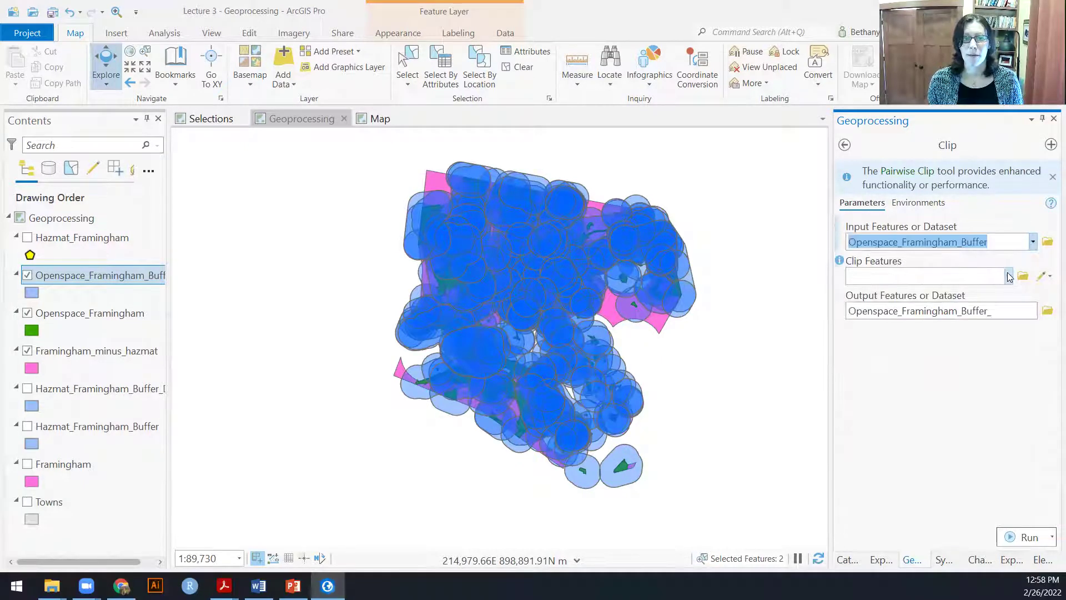
left_click(1009, 276)
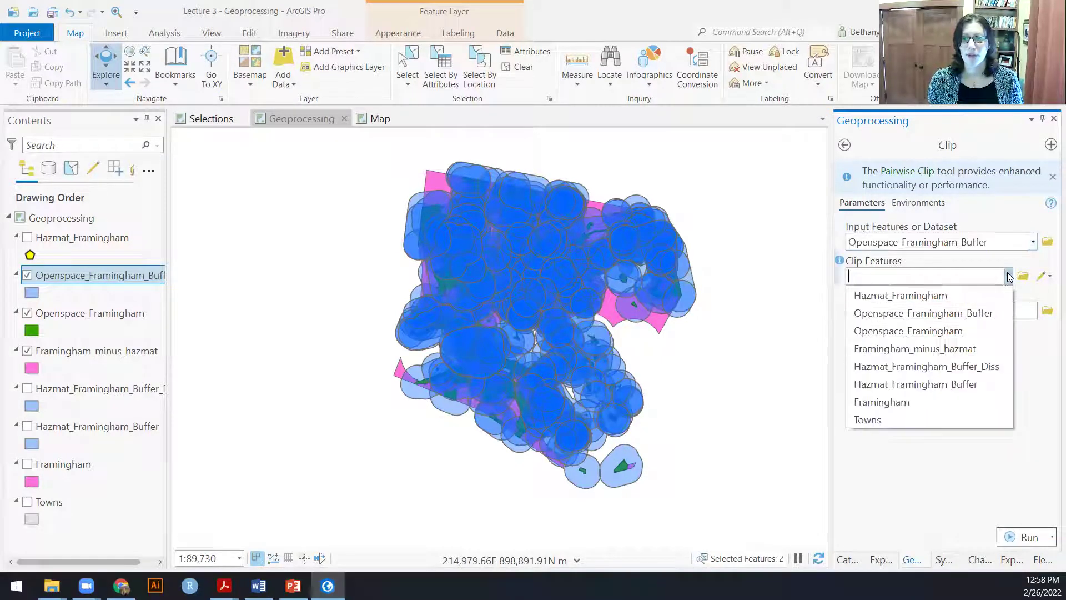
left_click(942, 346)
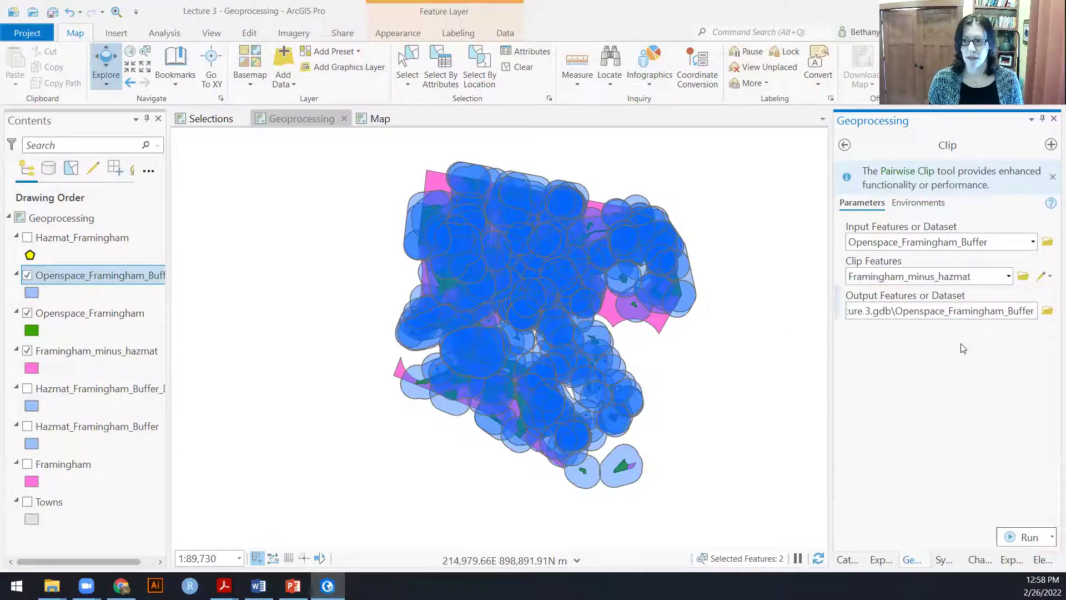
Run the clip with output Temp_error and hide the green open space layer.
key("BackSpace")
key("BackSpace")
key("BackSpace")
key("BackSpace")
key("BackSpace")
key("BackSpace")
key("BackSpace")
key("BackSpace")
key("BackSpace")
key("BackSpace")
key("BackSpace")
key("BackSpace")
key("BackSpace")
key("BackSpace")
key("BackSpace")
key("BackSpace")
key("BackSpace")
key("BackSpace")
key("BackSpace")
key("BackSpace")
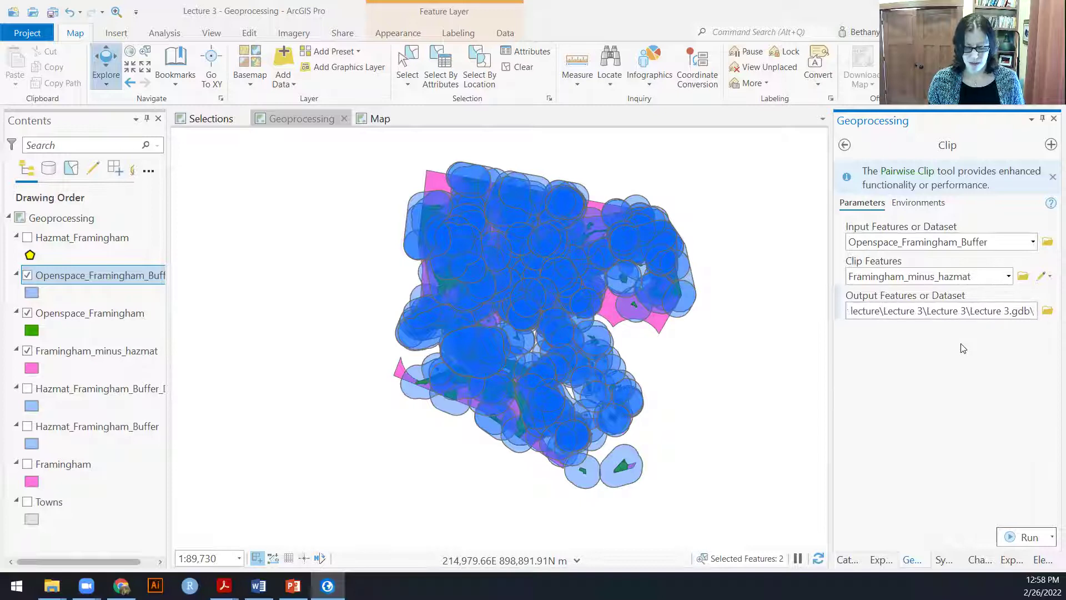
type("Temp_error")
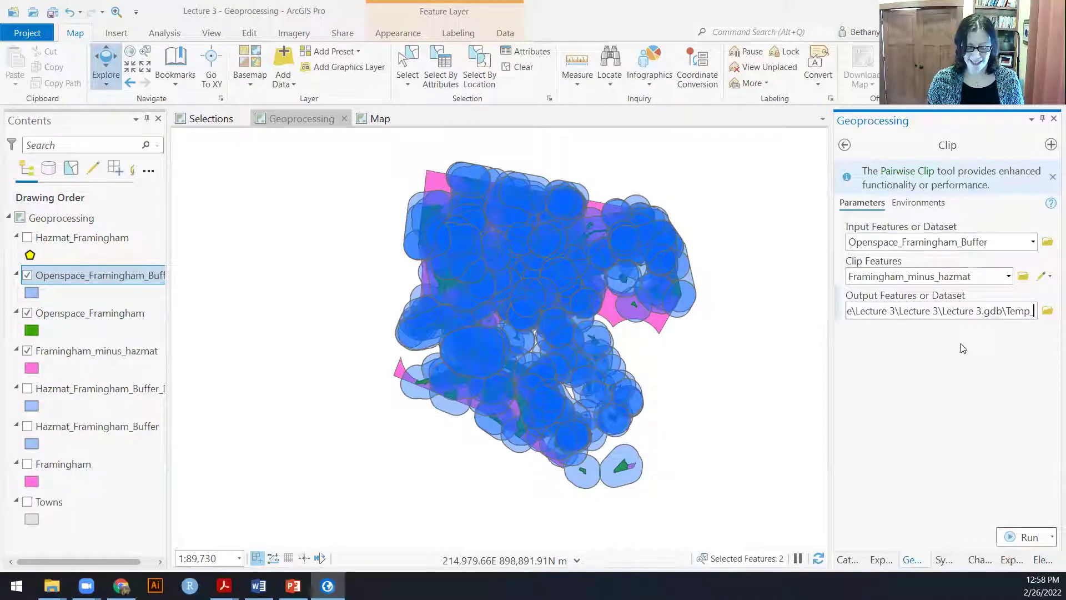
left_click(1025, 536)
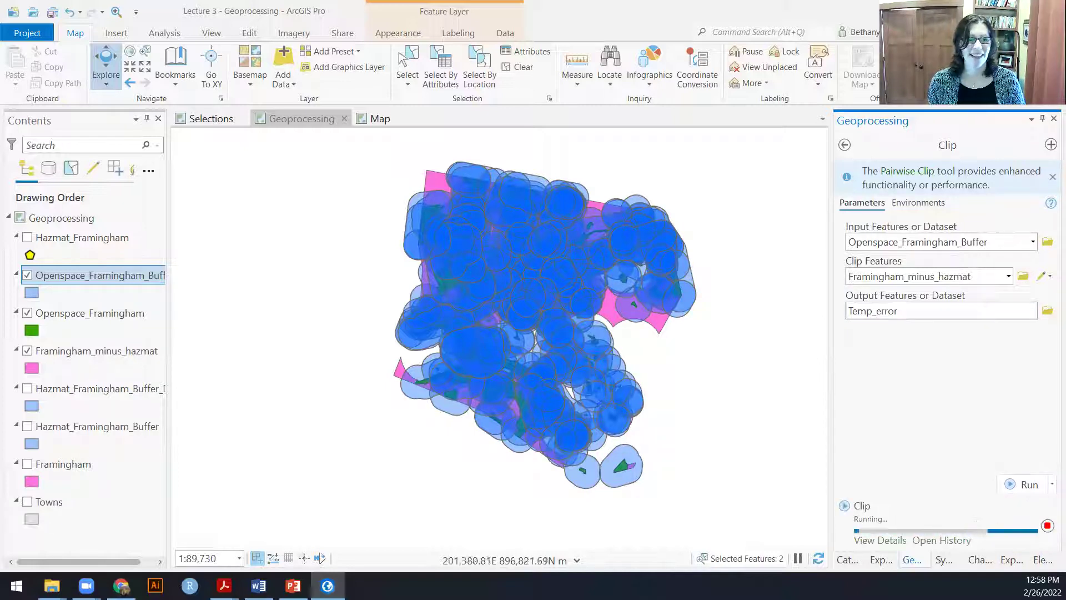
left_click(28, 314)
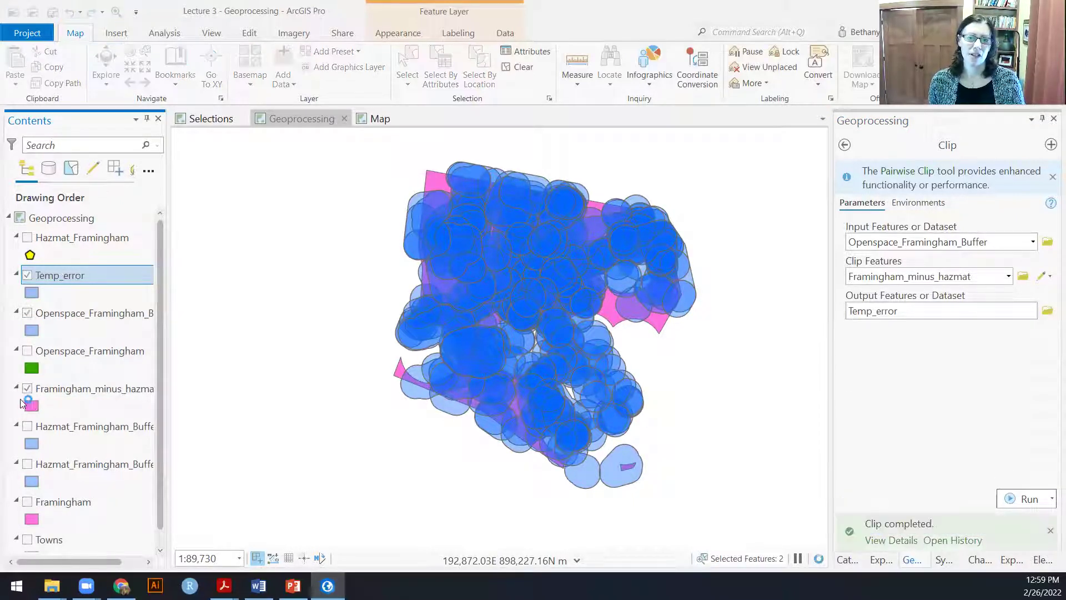
Hide Openspace_Framingham_Buffer and Framingham_minus_hazmat so only Temp_error remains visible.
left_click(27, 313)
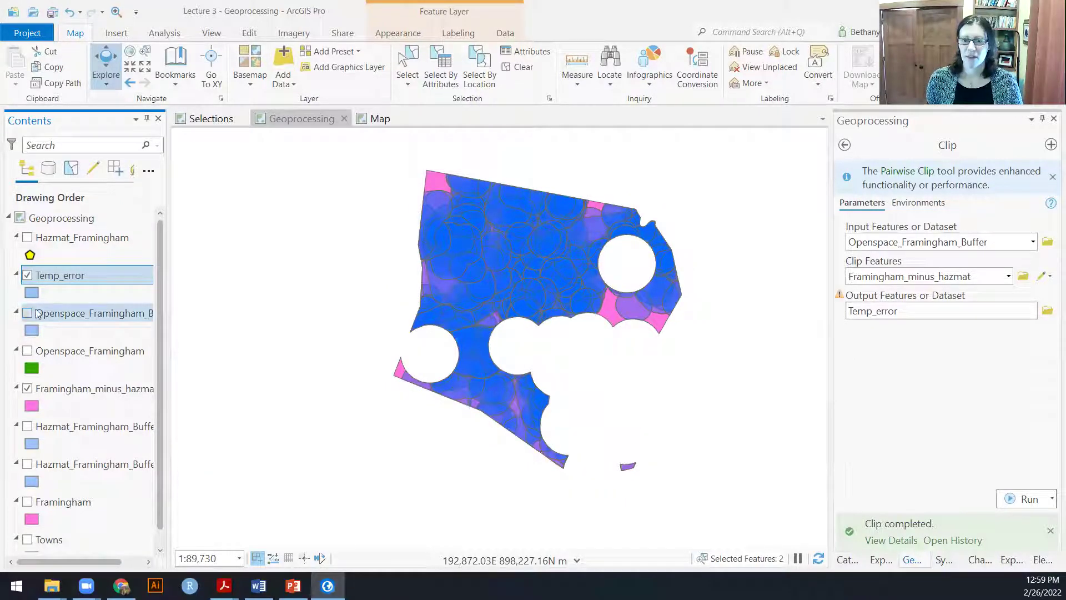
left_click(27, 388)
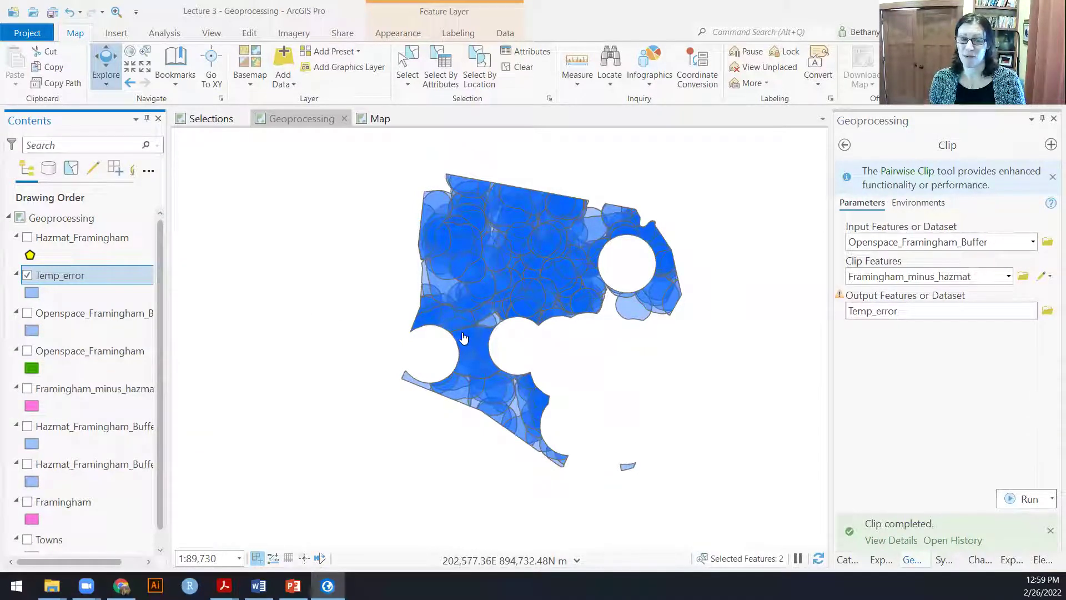
right_click(60, 276)
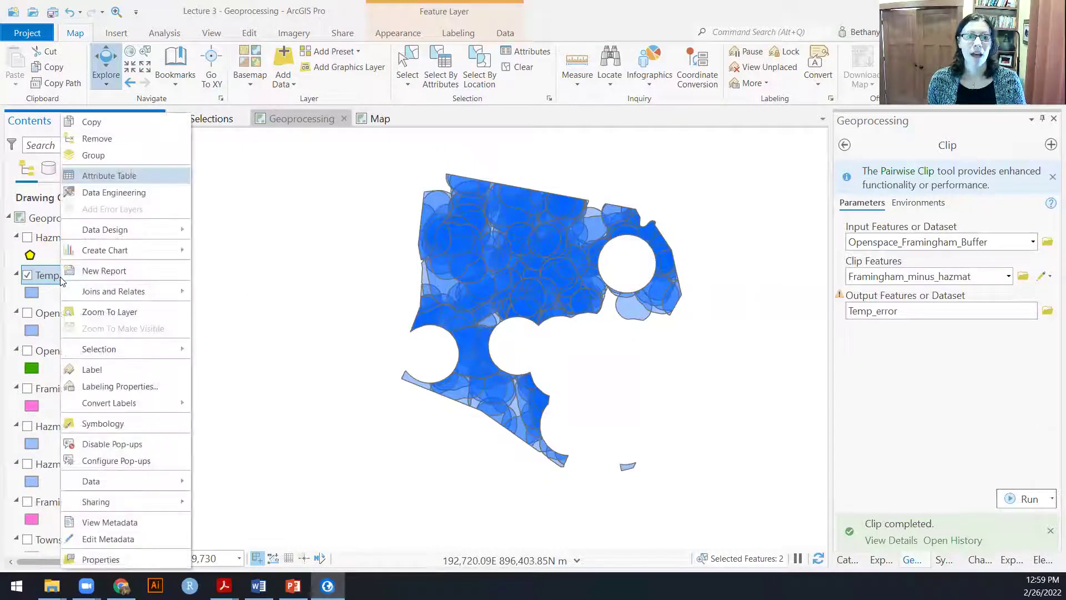
left_click(124, 176)
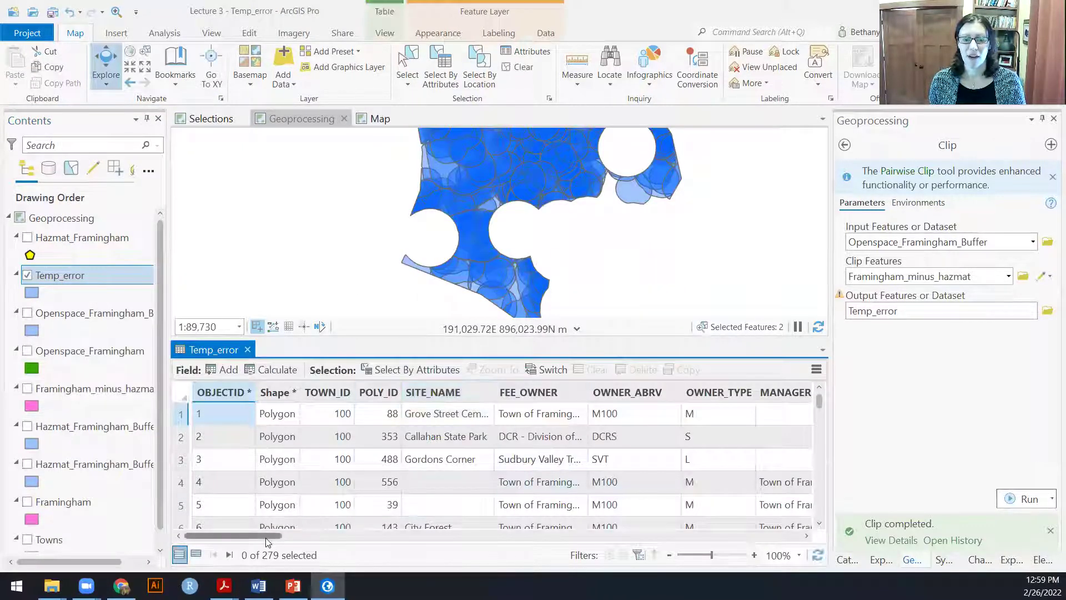
scroll(477, 243, "up", 4)
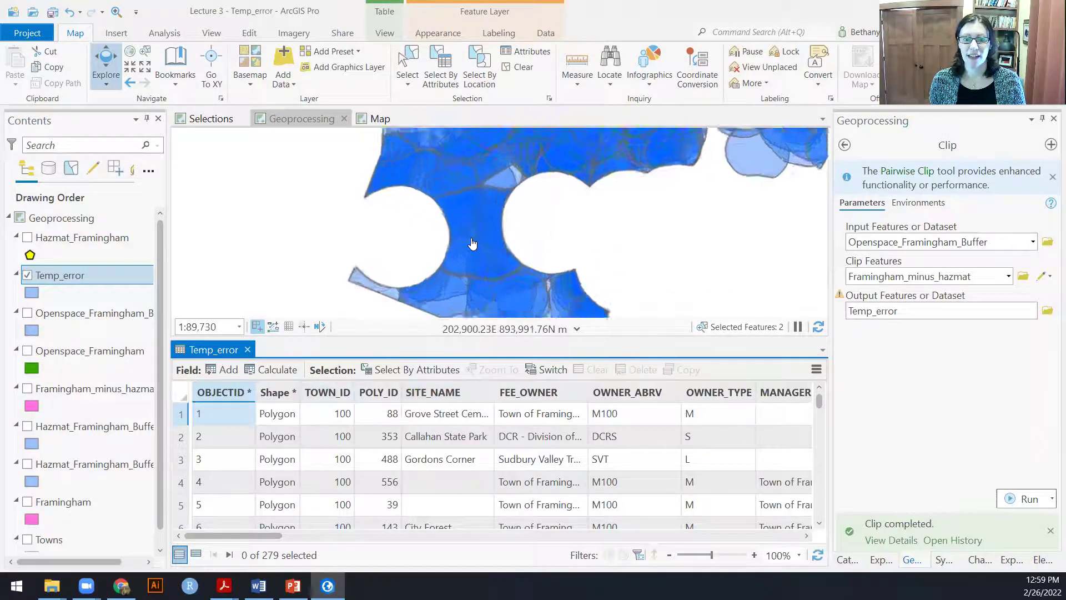
scroll(471, 244, "up", 3)
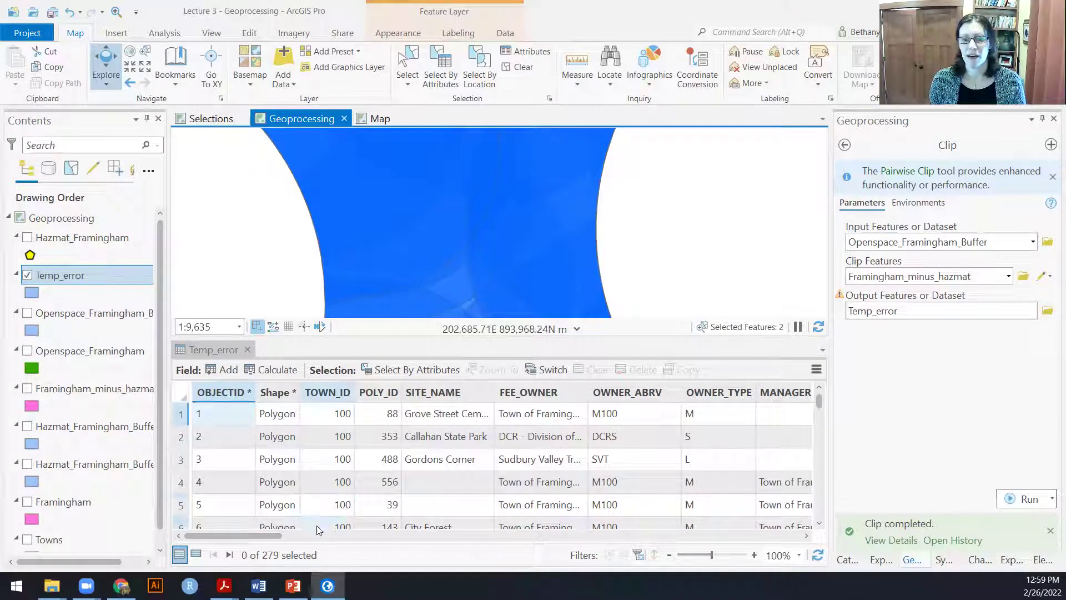
left_click_drag(248, 536, 784, 536)
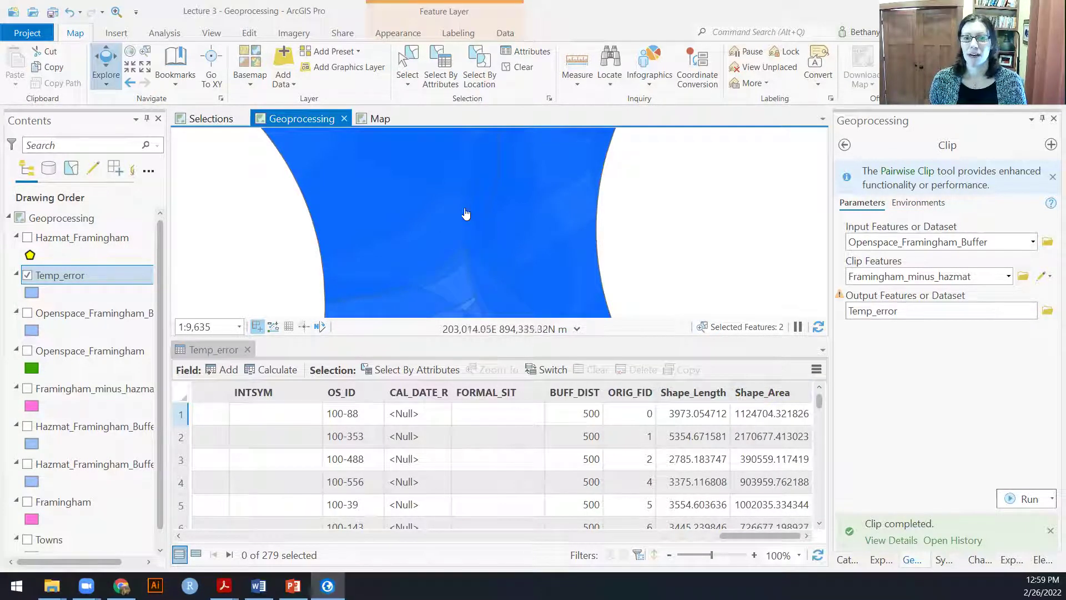
scroll(501, 202, "down", 4)
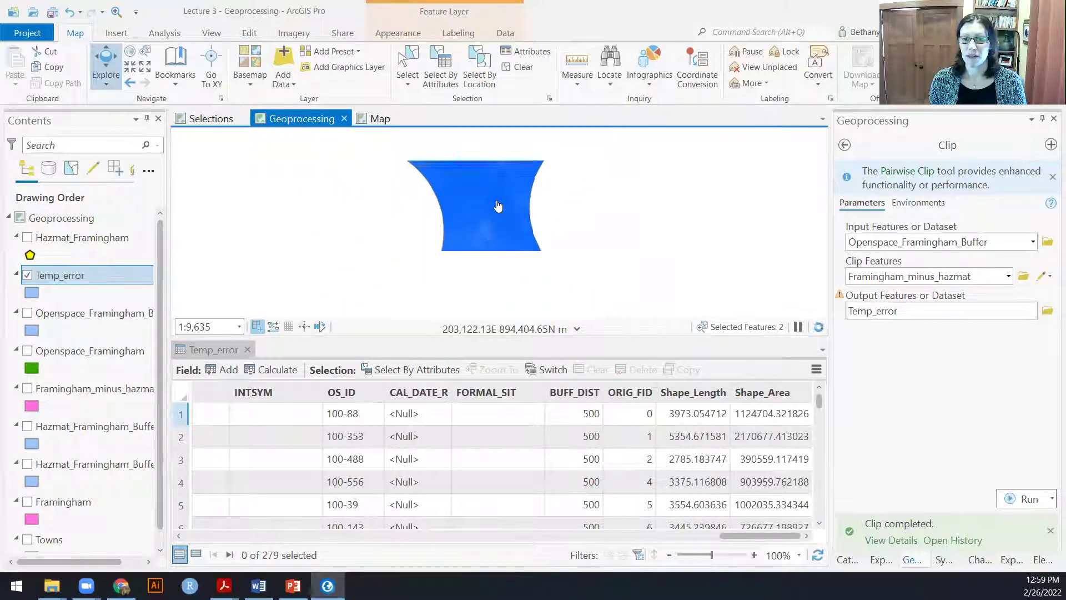
scroll(498, 206, "down", 3)
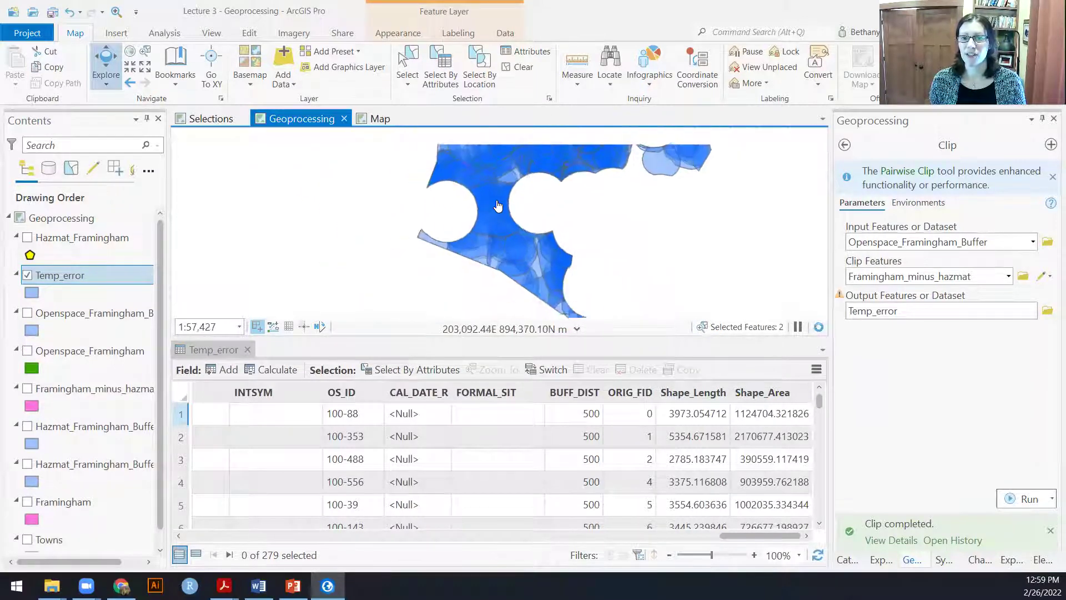
left_click_drag(507, 258, 486, 295)
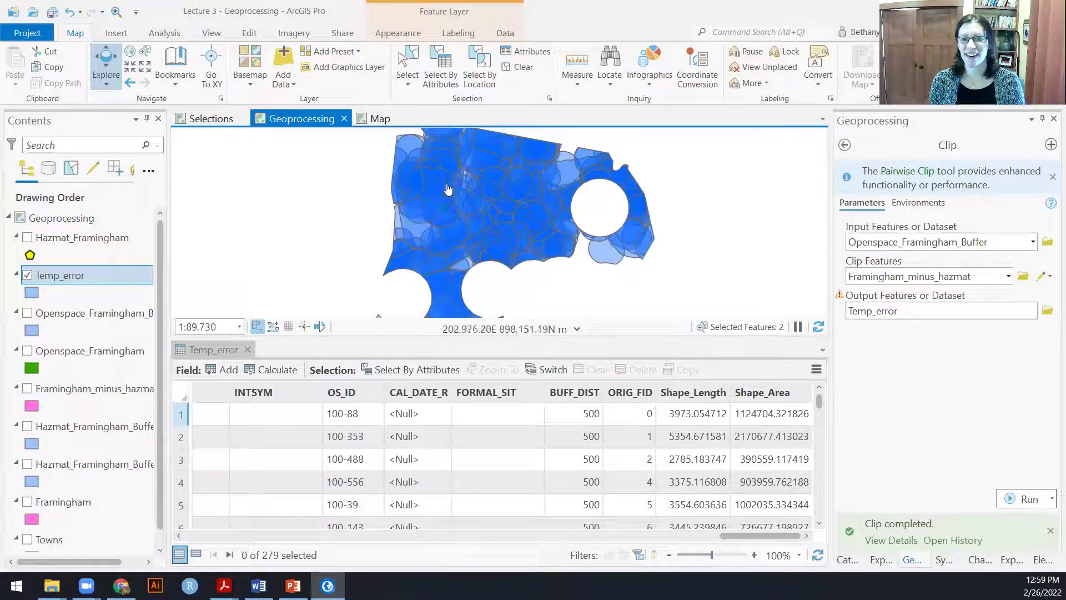
left_click(247, 349)
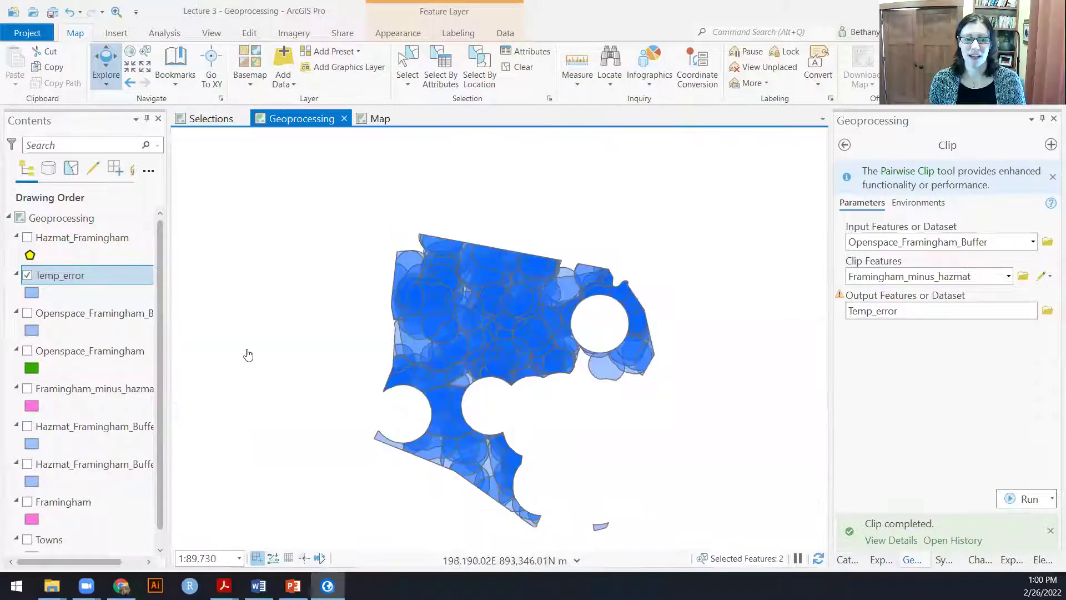
Remove Temp_error and show Openspace_Framingham drawn above its visible buffer layer.
right_click(61, 277)
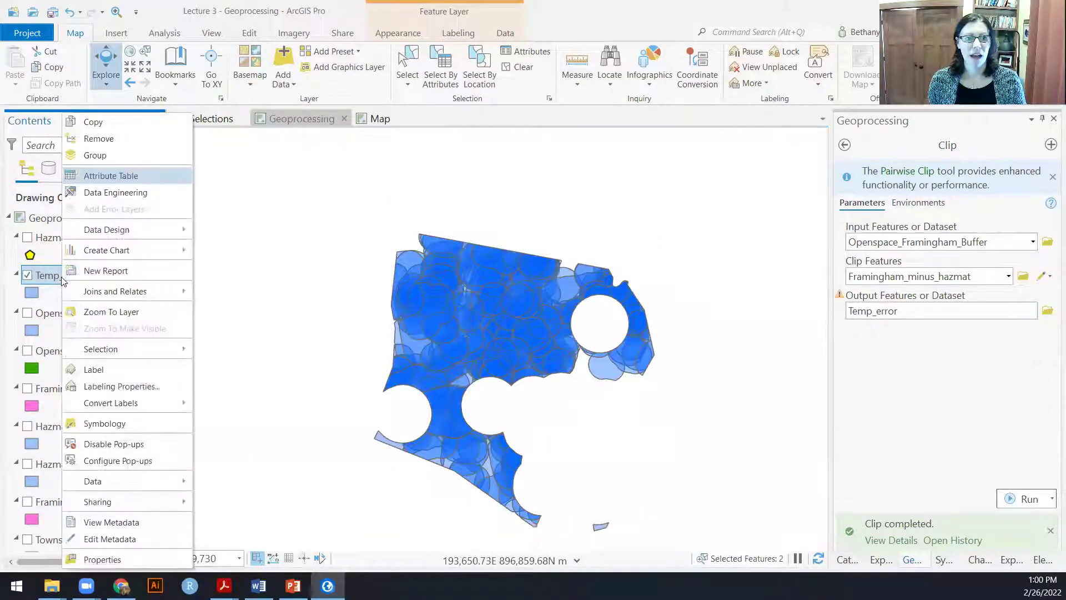
left_click(99, 138)
left_click(27, 275)
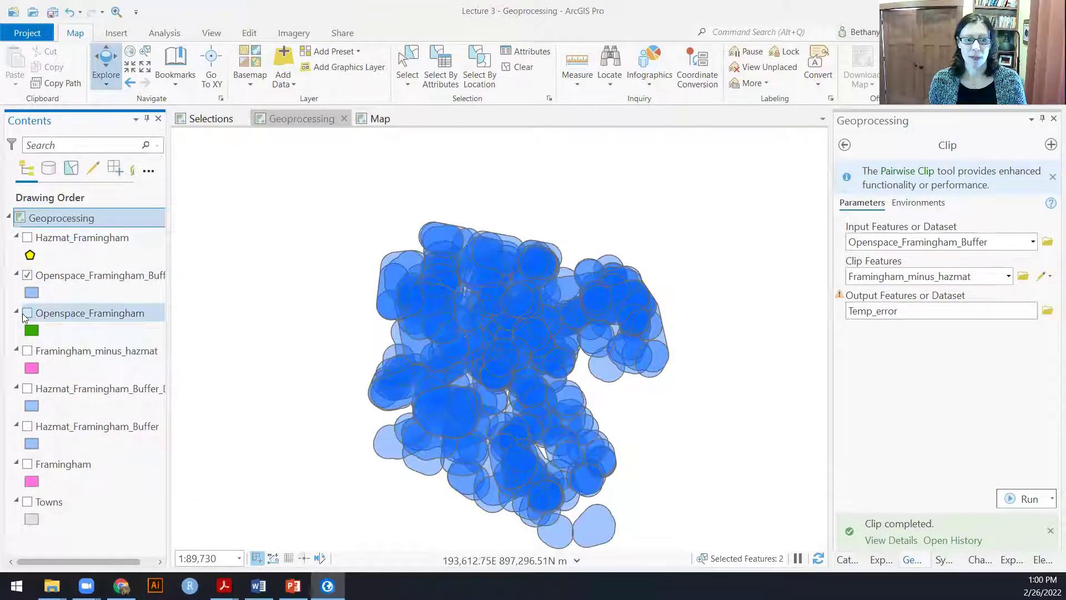
left_click(27, 313)
left_click_drag(72, 313, 75, 277)
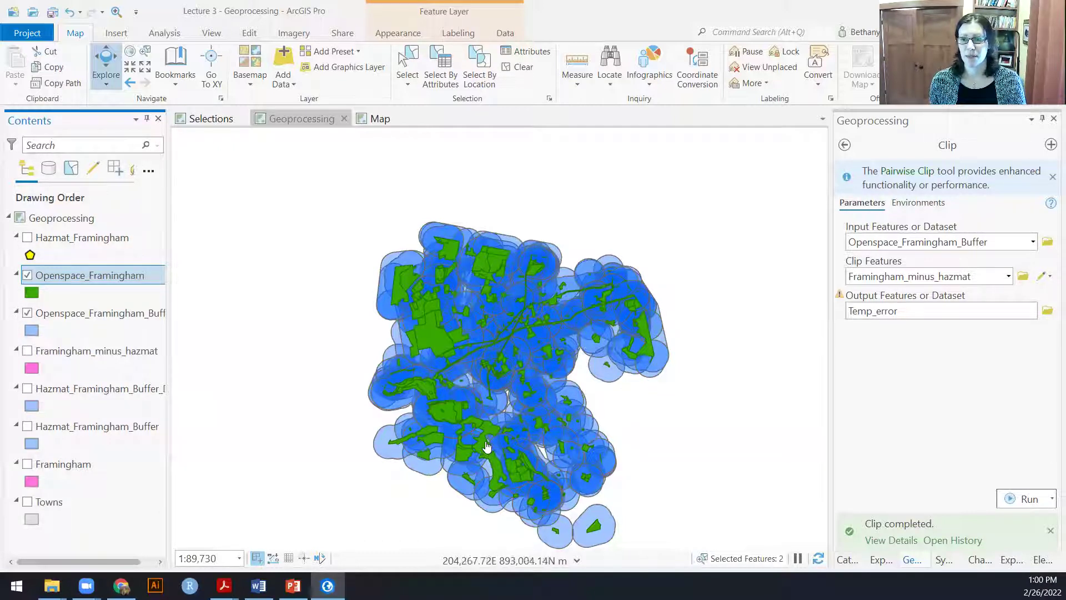
Open the Buffer tool again with Openspace_Framingham as input.
left_click(844, 144)
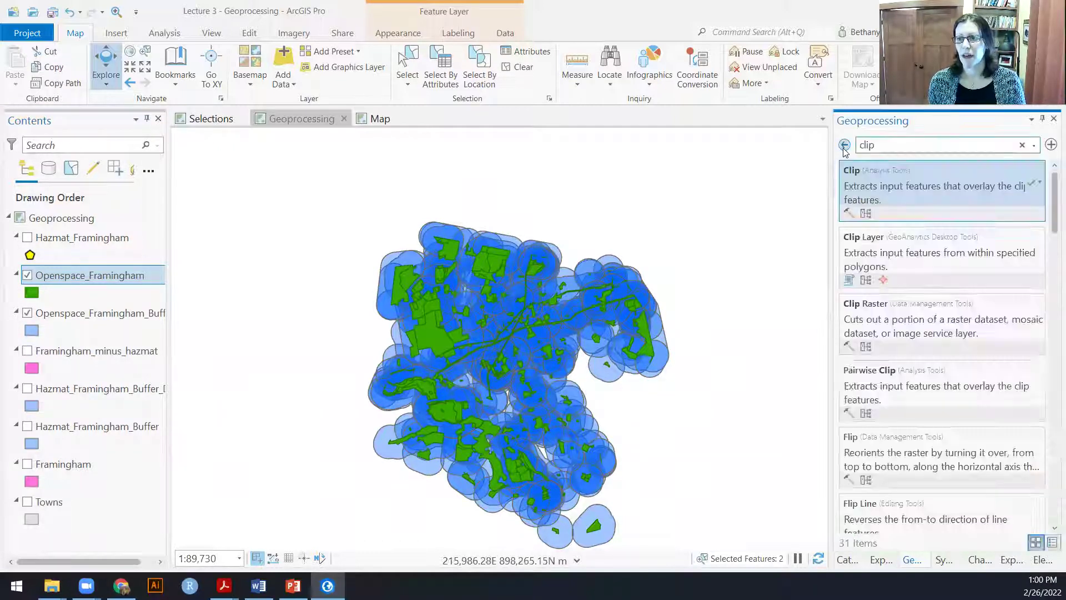
left_click(1020, 145)
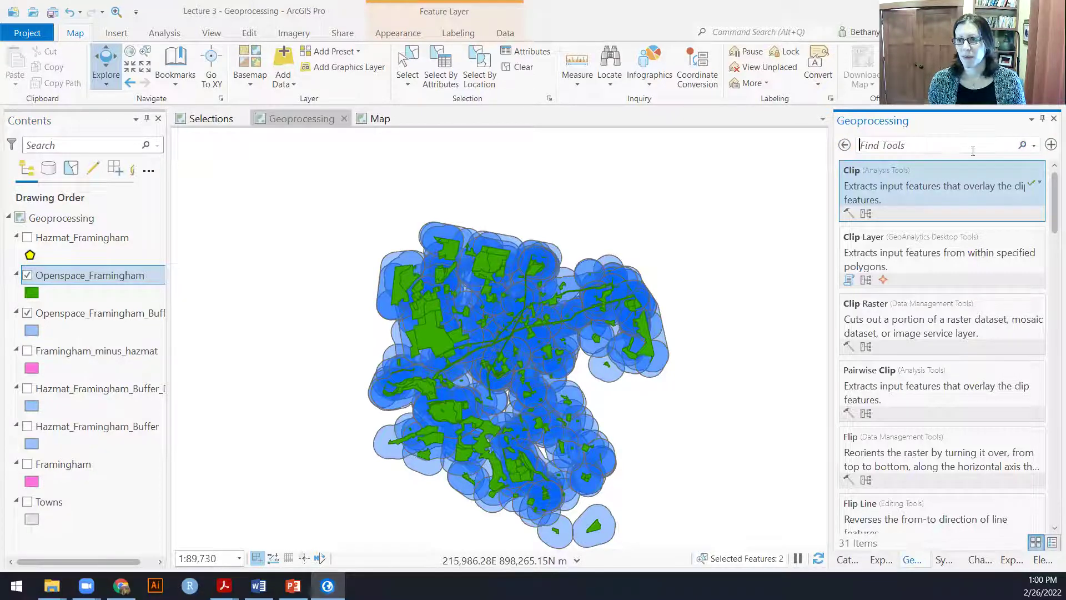
type("buffer")
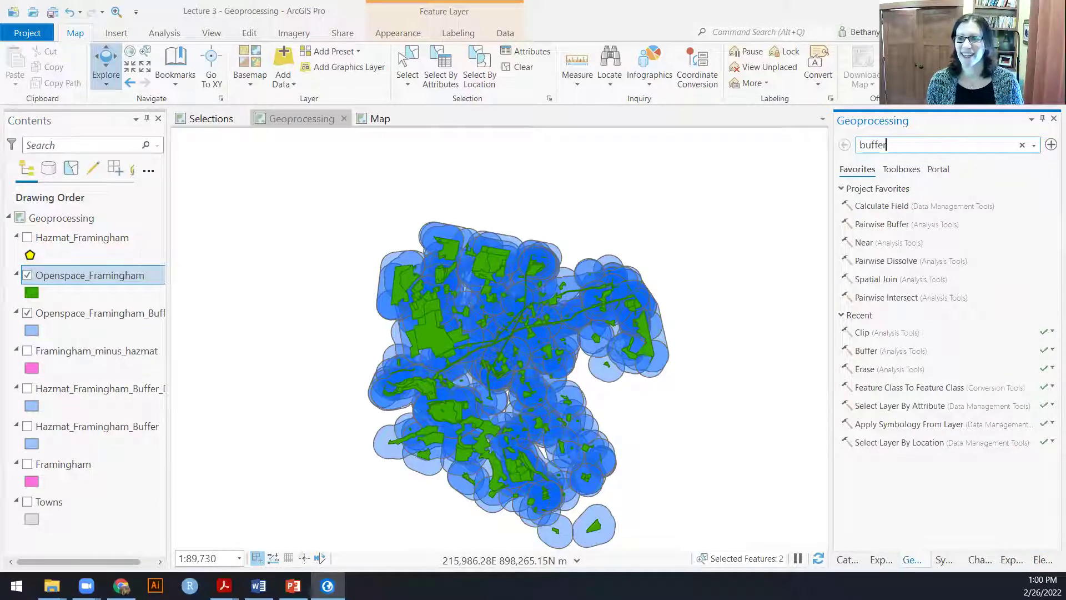
left_click(887, 195)
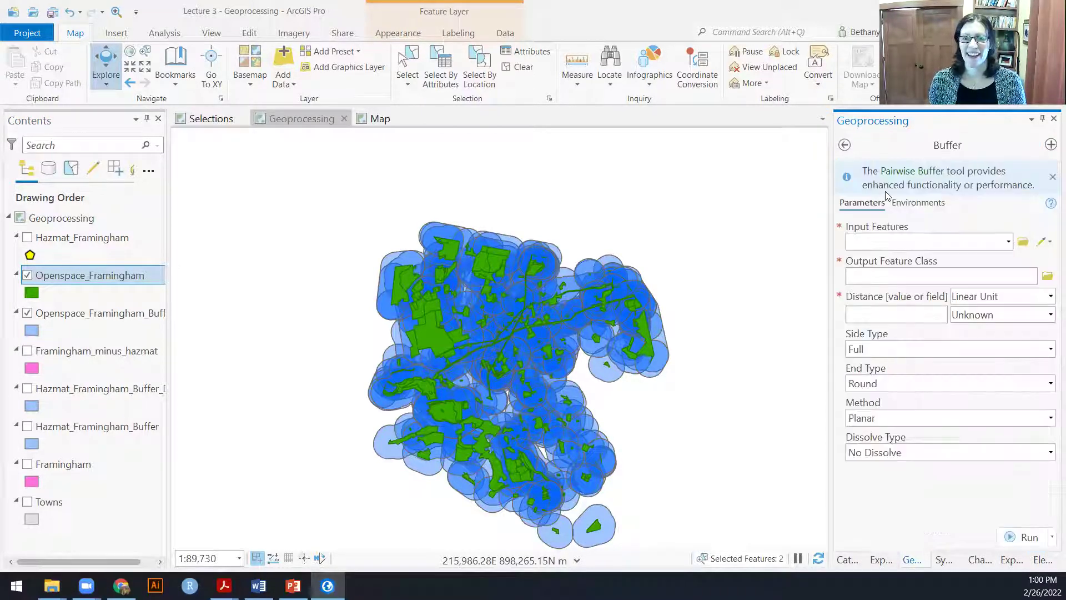
left_click(1007, 243)
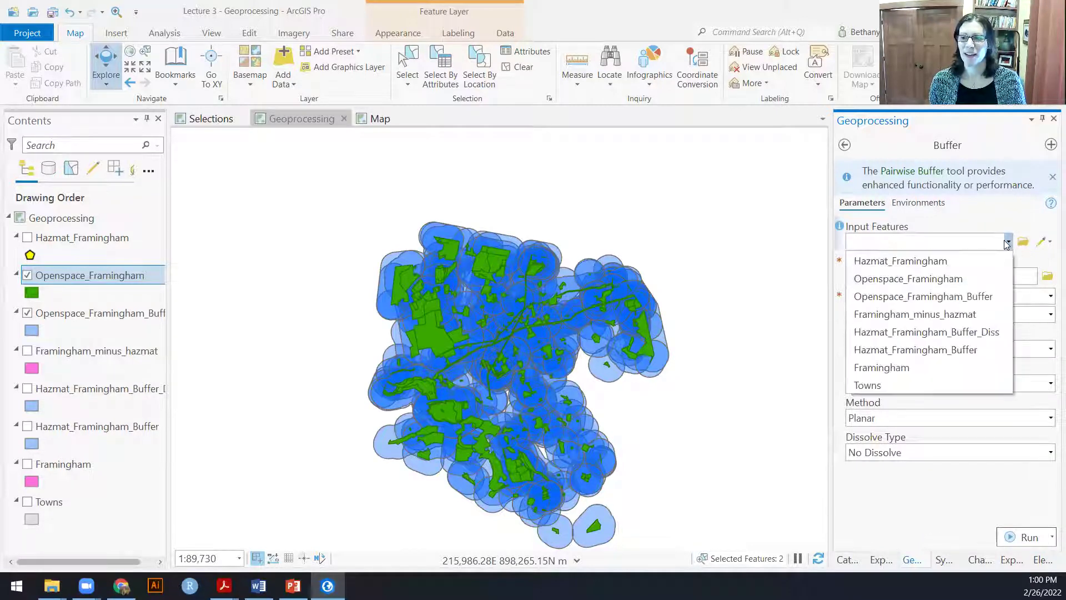
left_click(967, 279)
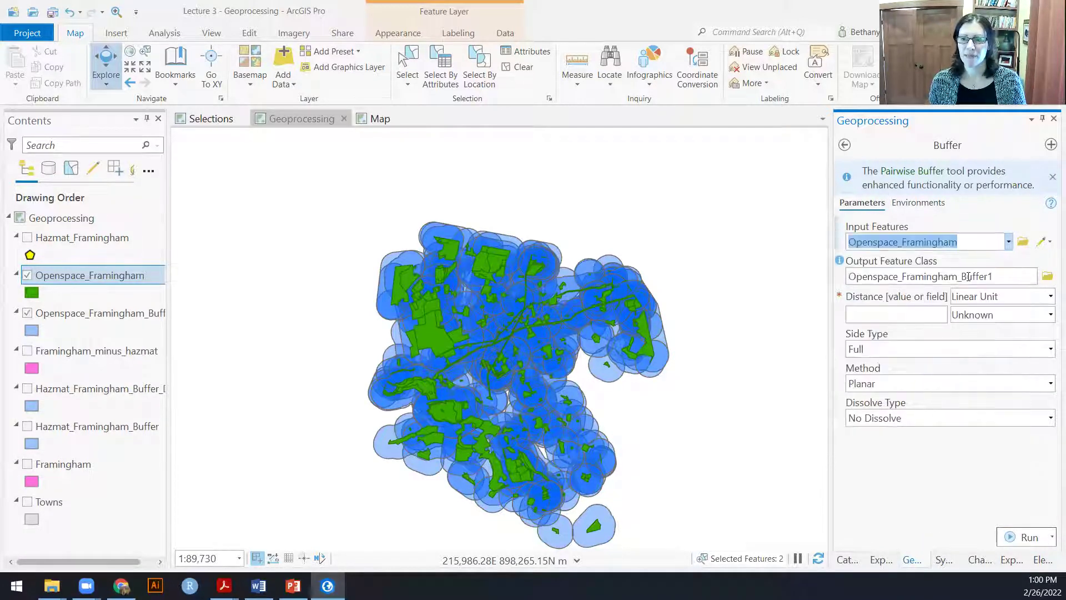
Run a 500 Meters buffer with Exclude side type and Dissolve all, then hide the old buffer.
left_click(1048, 313)
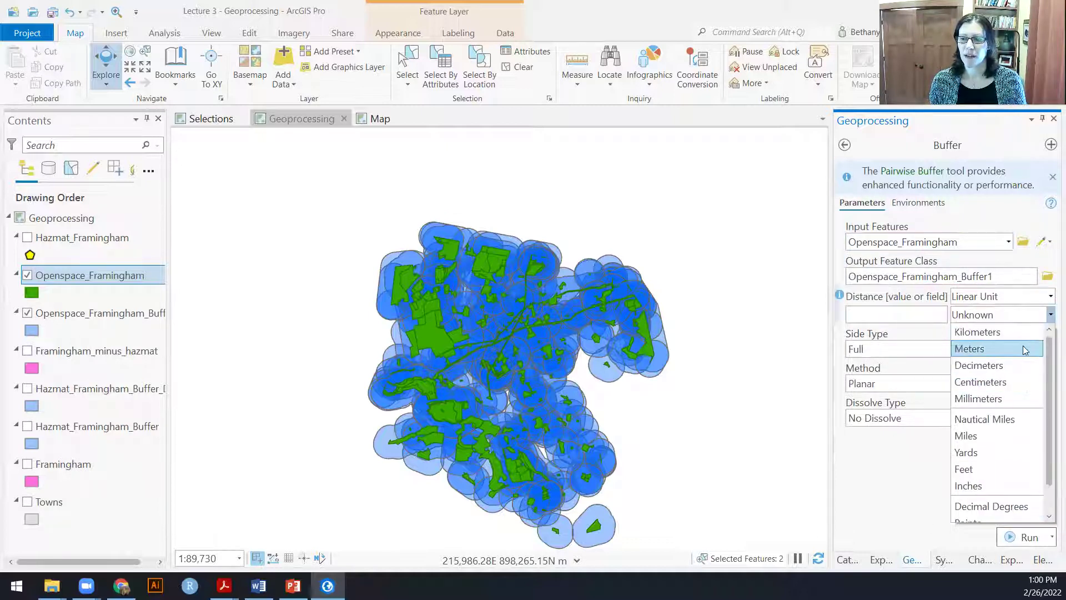
left_click(1024, 350)
left_click(936, 314)
type("500")
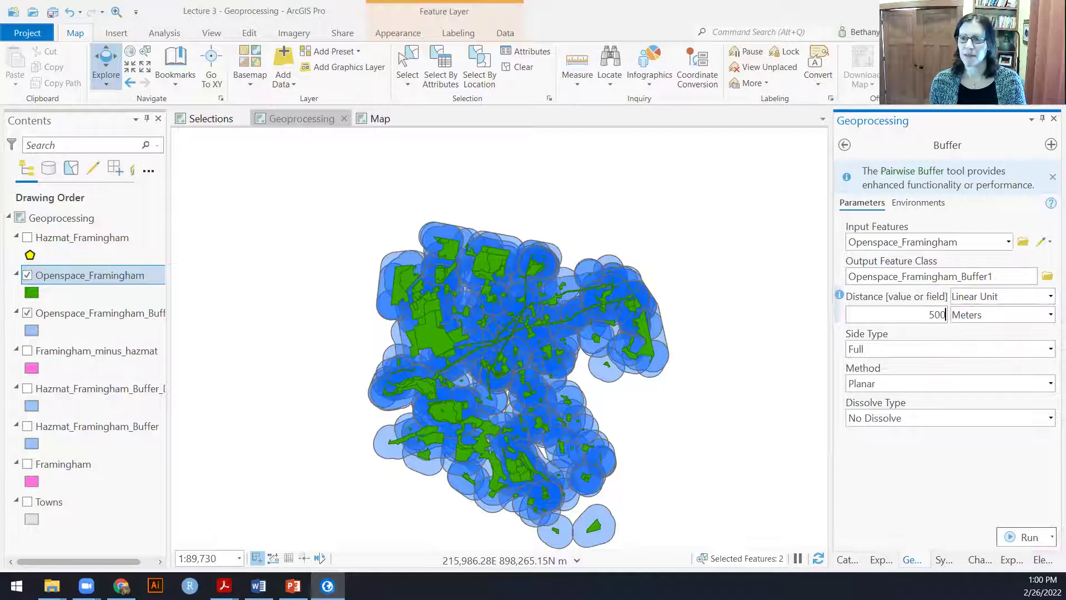
left_click(1050, 348)
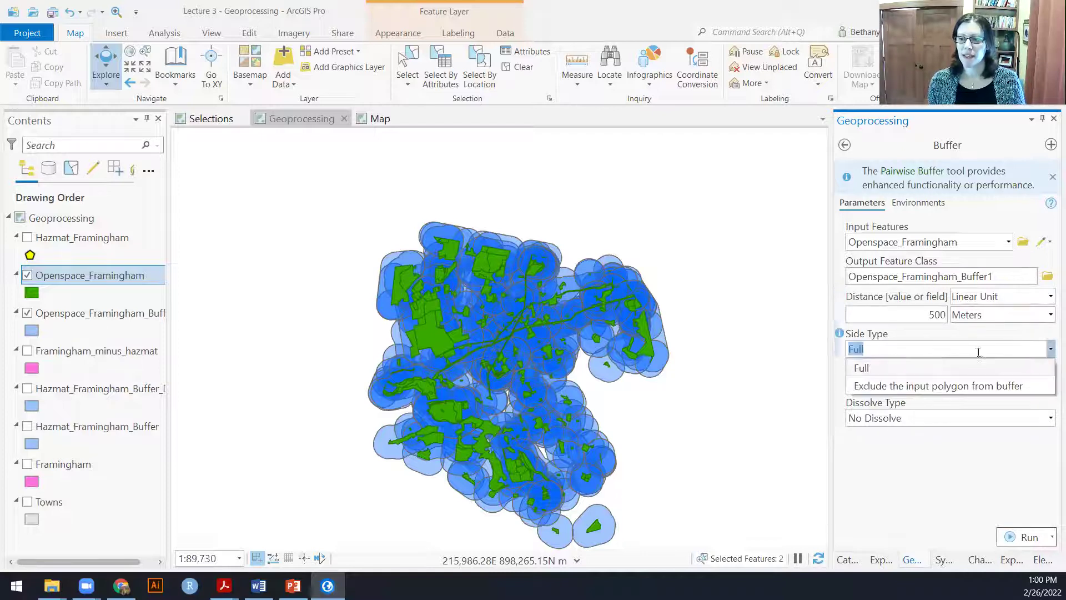
left_click(926, 383)
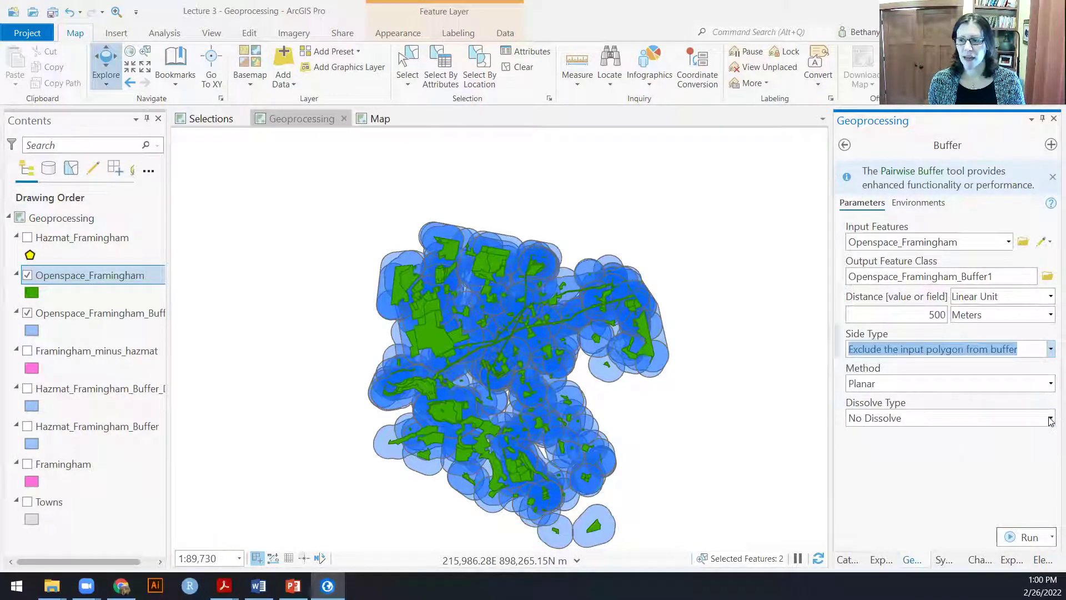
left_click(925, 417)
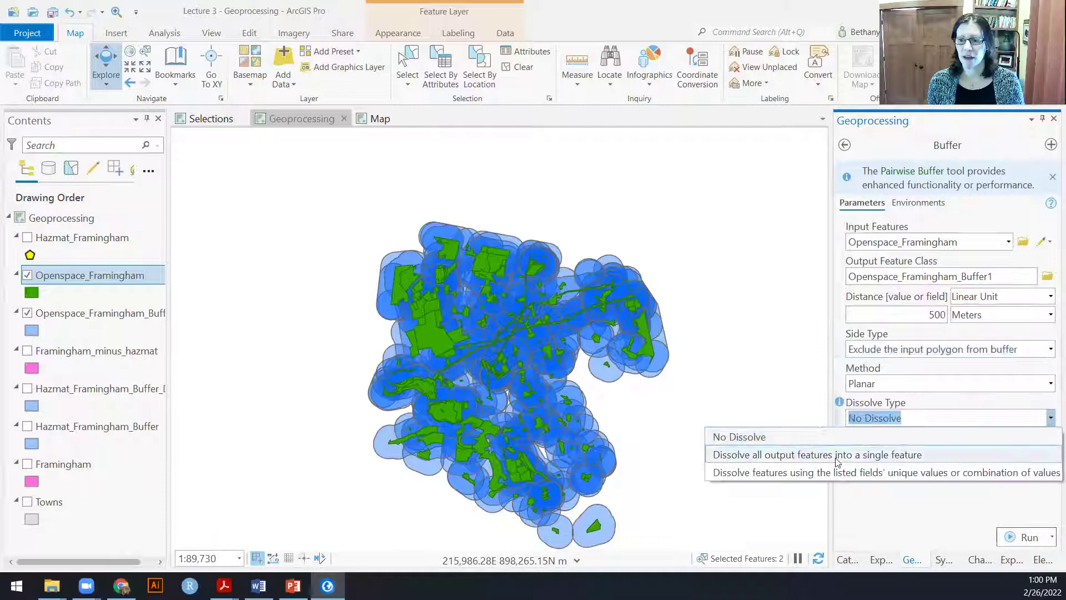
left_click(837, 455)
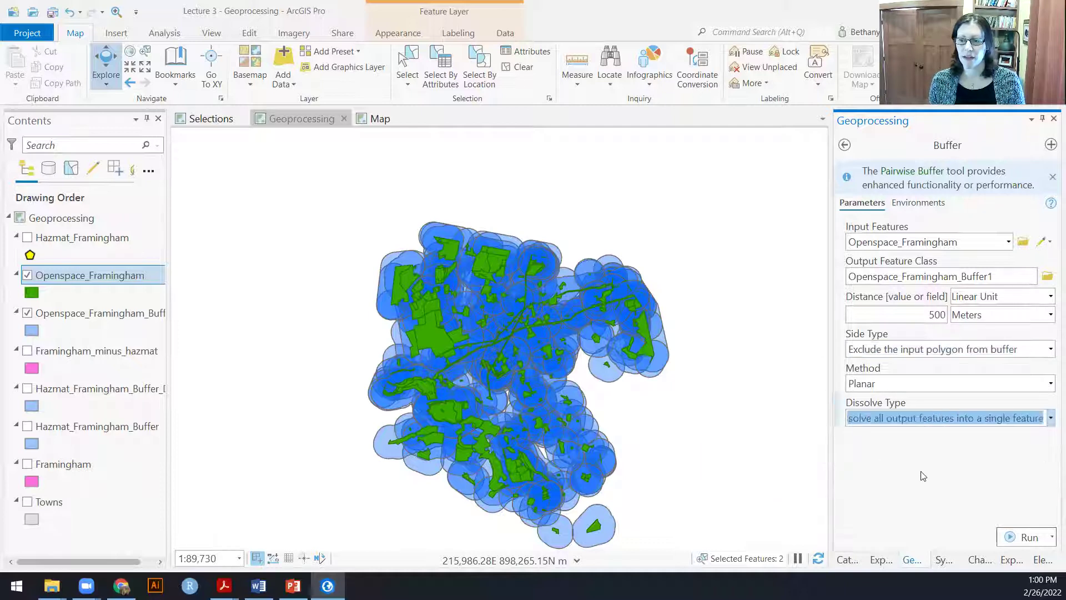
left_click(1030, 537)
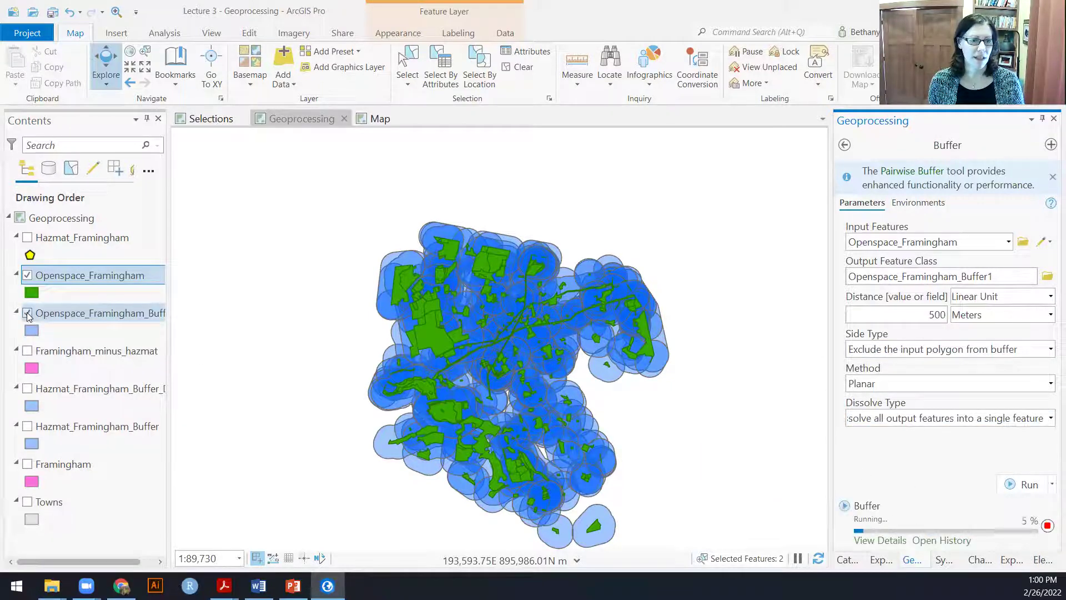
left_click(28, 313)
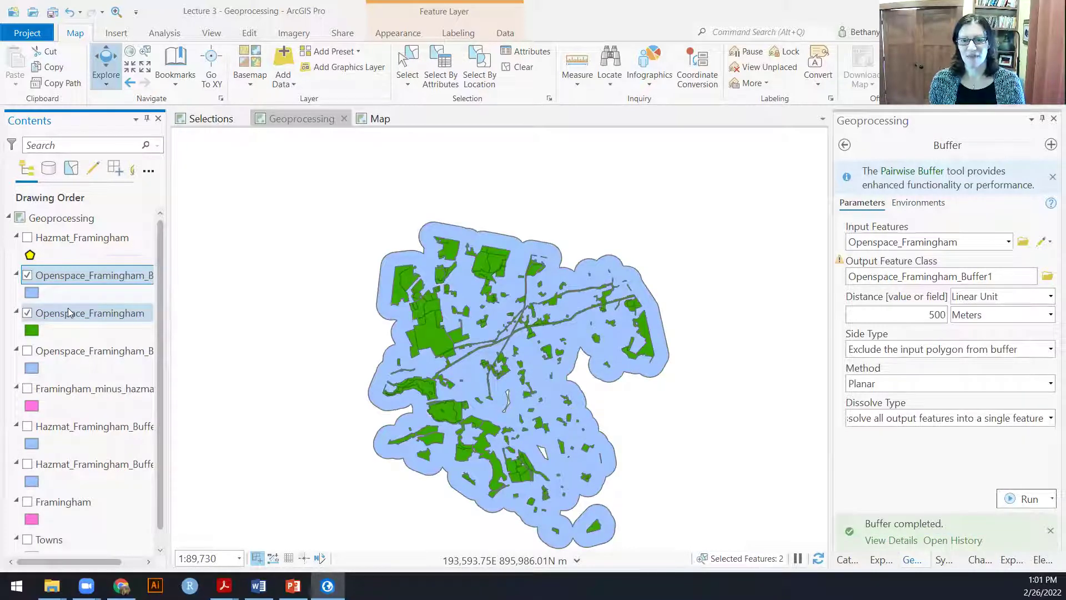
Show the individual buffer circles, hide Buffer1 and the parcels, and open Buffer1's symbol settings.
left_click(28, 314)
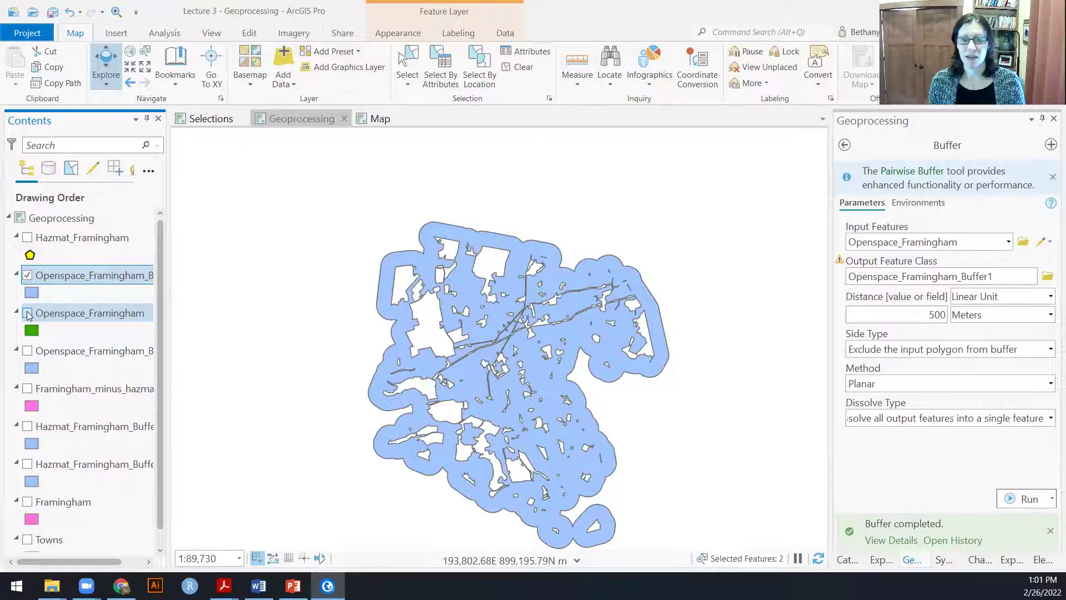
left_click(28, 313)
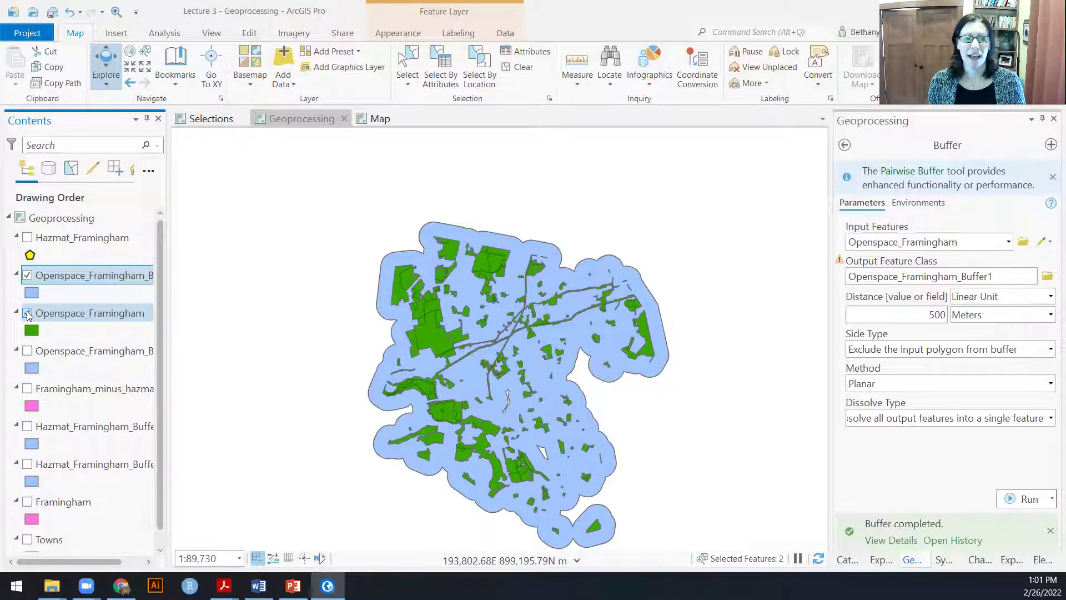
left_click(27, 313)
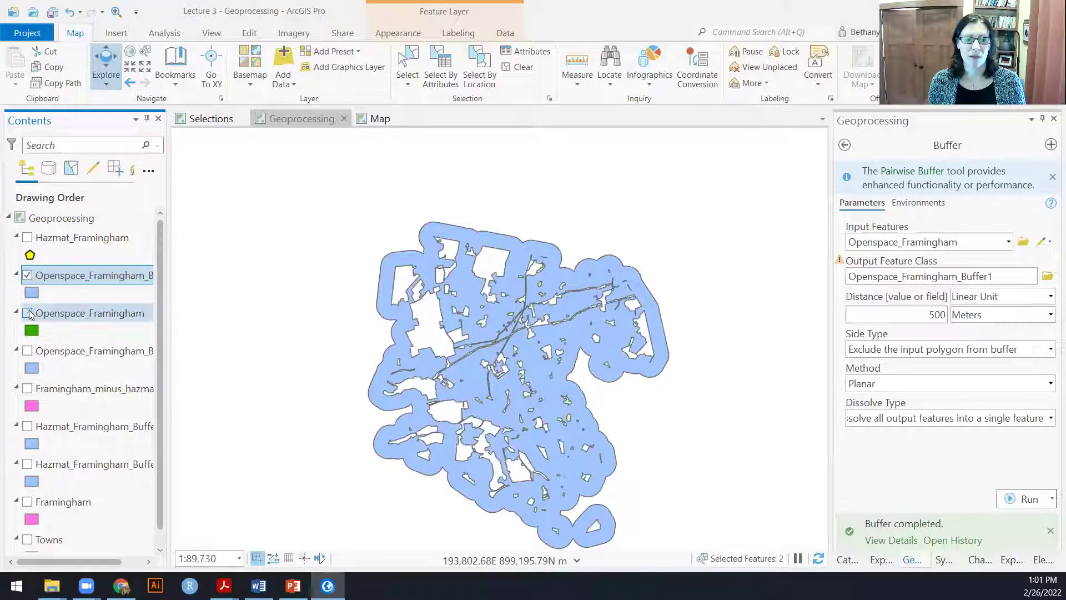
left_click(27, 352)
left_click(27, 276)
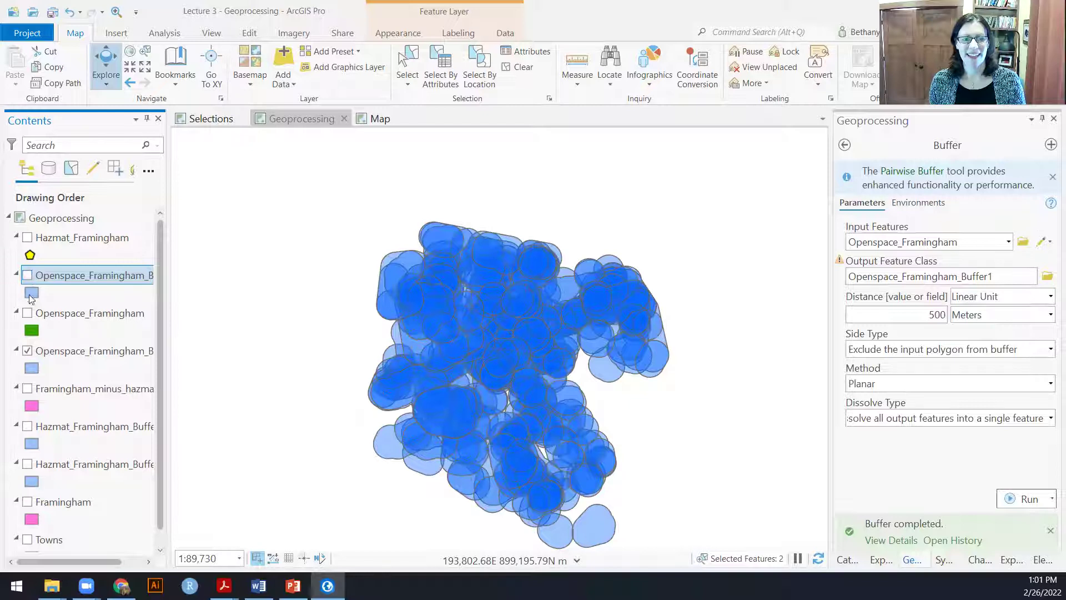
left_click(31, 294)
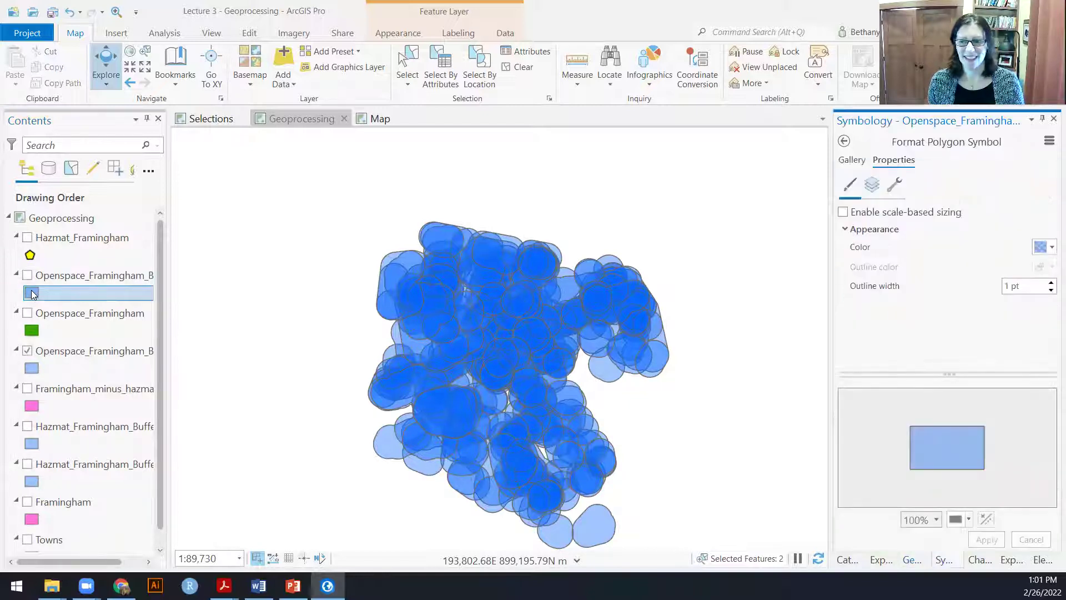
Give Openspace_Framingham_Buffer1 an orange-red fill.
left_click(1047, 247)
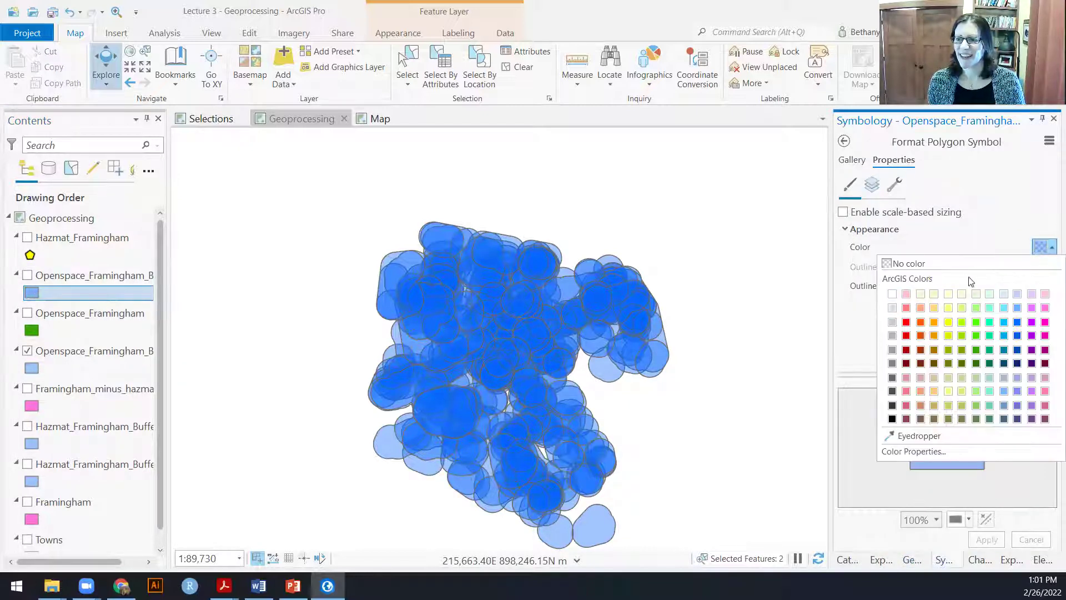
left_click(921, 323)
left_click(987, 539)
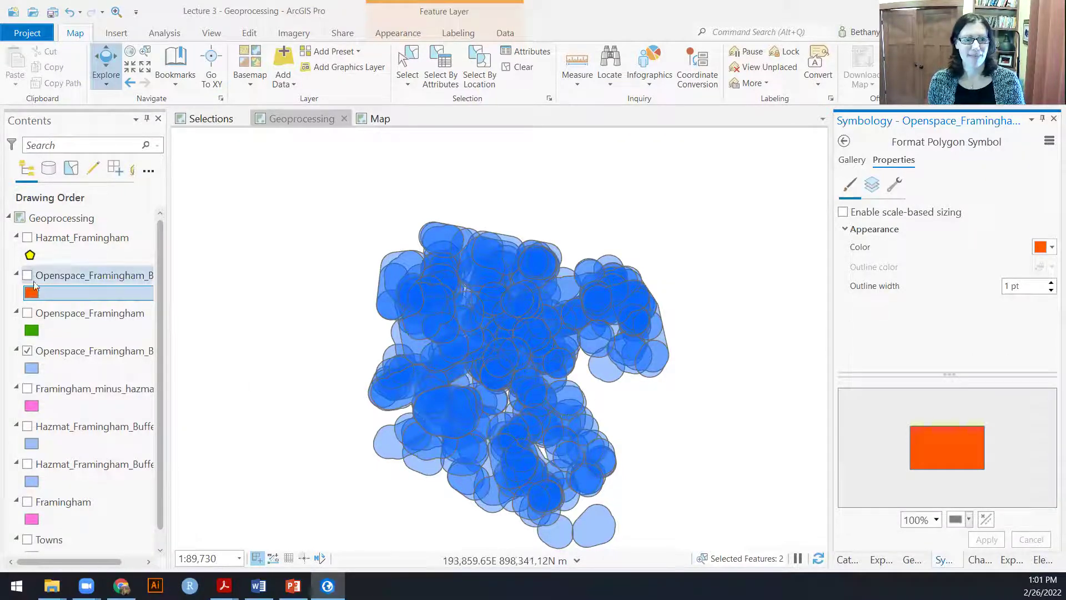
Hide the individual buffer circles and select Framingham_minus_hazmat in Contents.
left_click(26, 276)
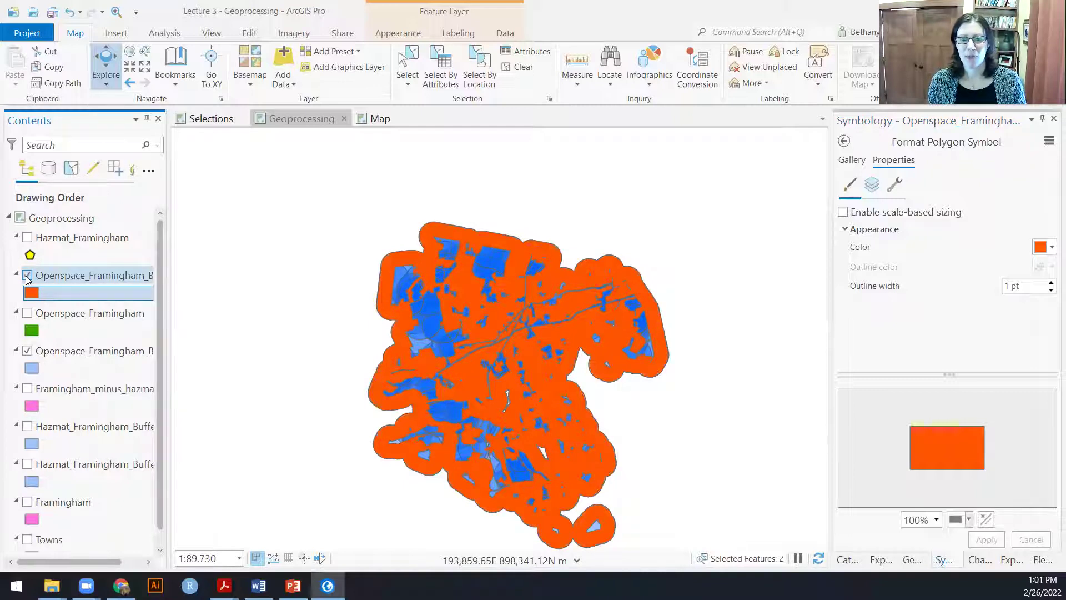
left_click(26, 276)
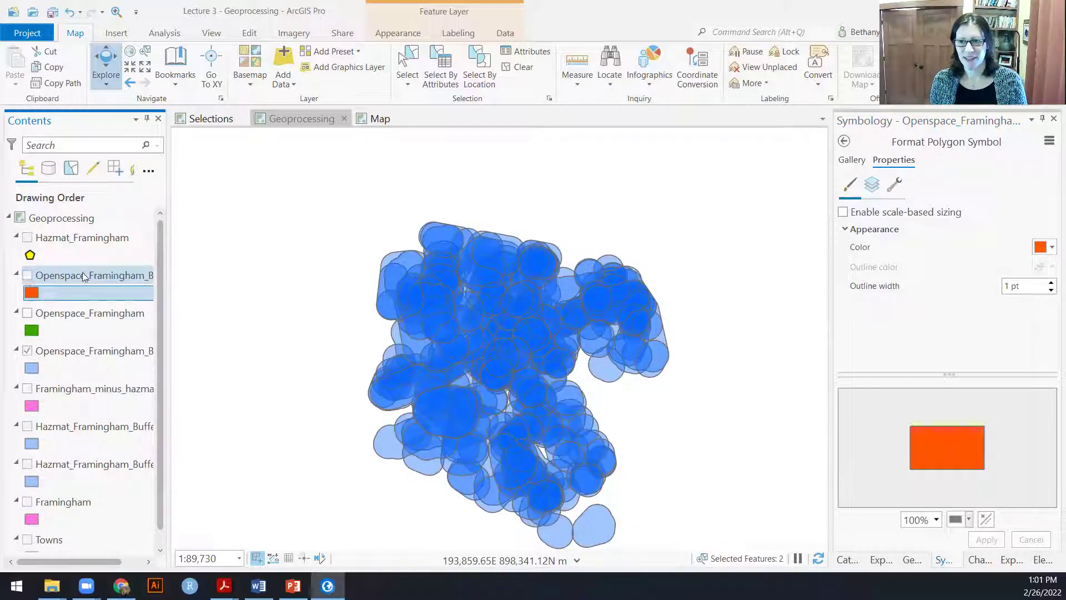
left_click(31, 353)
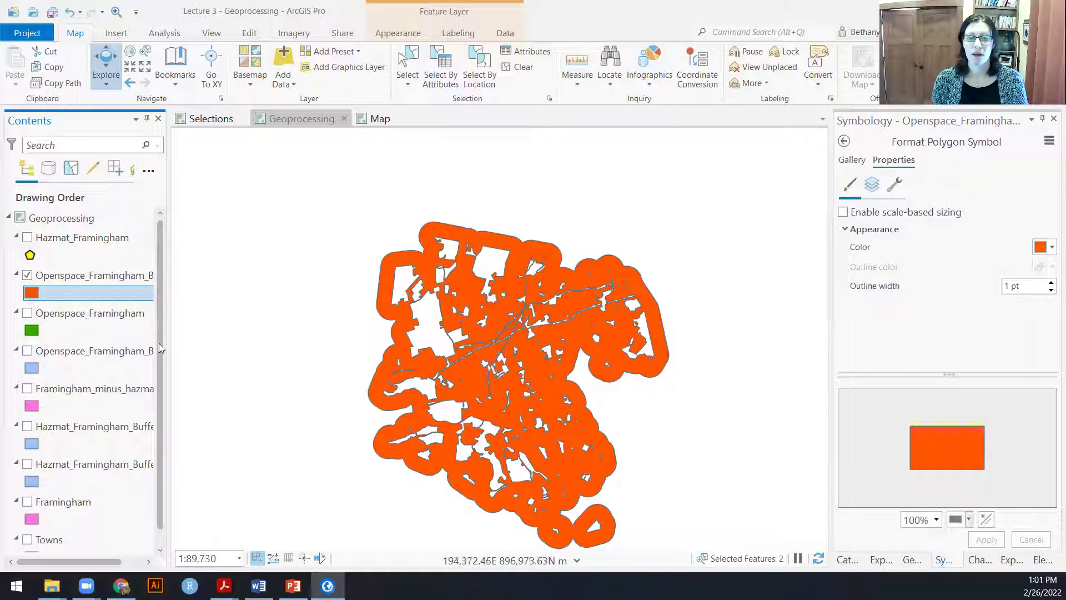
left_click(70, 390)
Show Framingham_minus_hazmat beneath the orange buffer, check the buffer's colour unchanged, and return to Geoprocessing.
left_click_drag(69, 390, 30, 313)
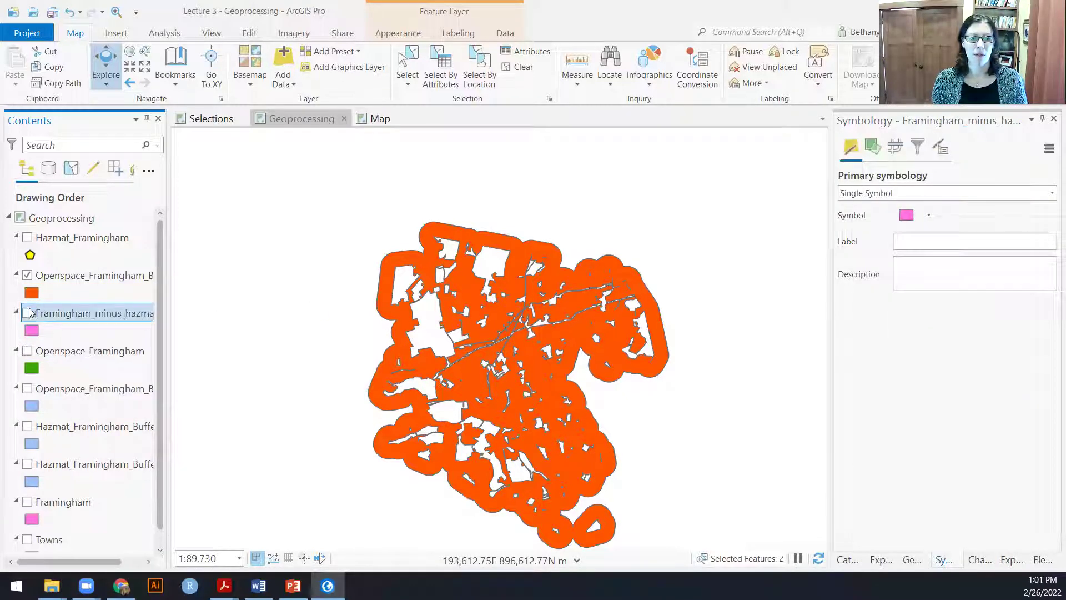
left_click(27, 313)
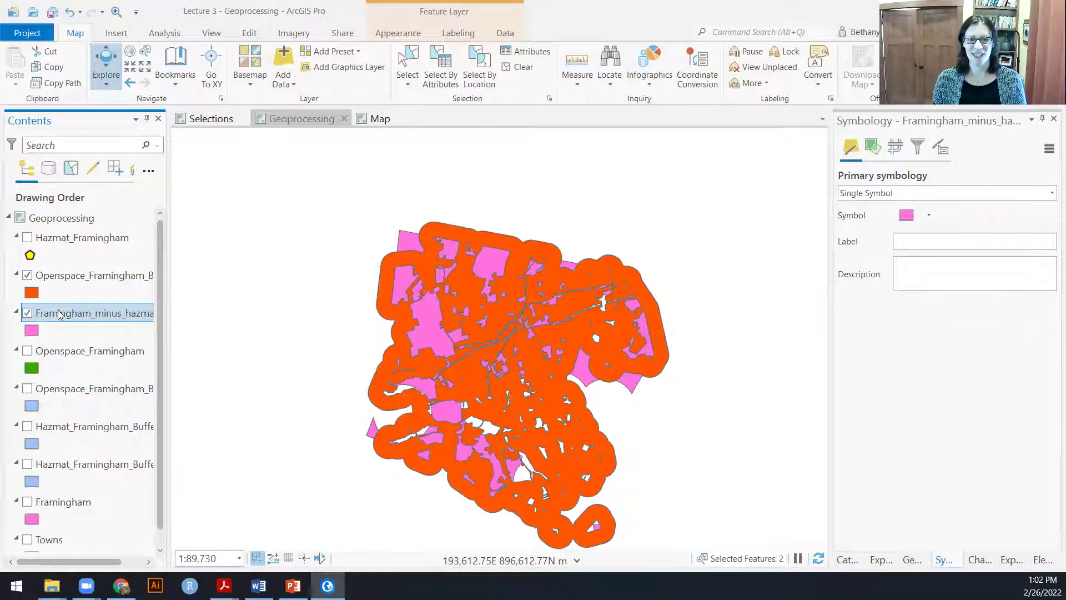
left_click(32, 294)
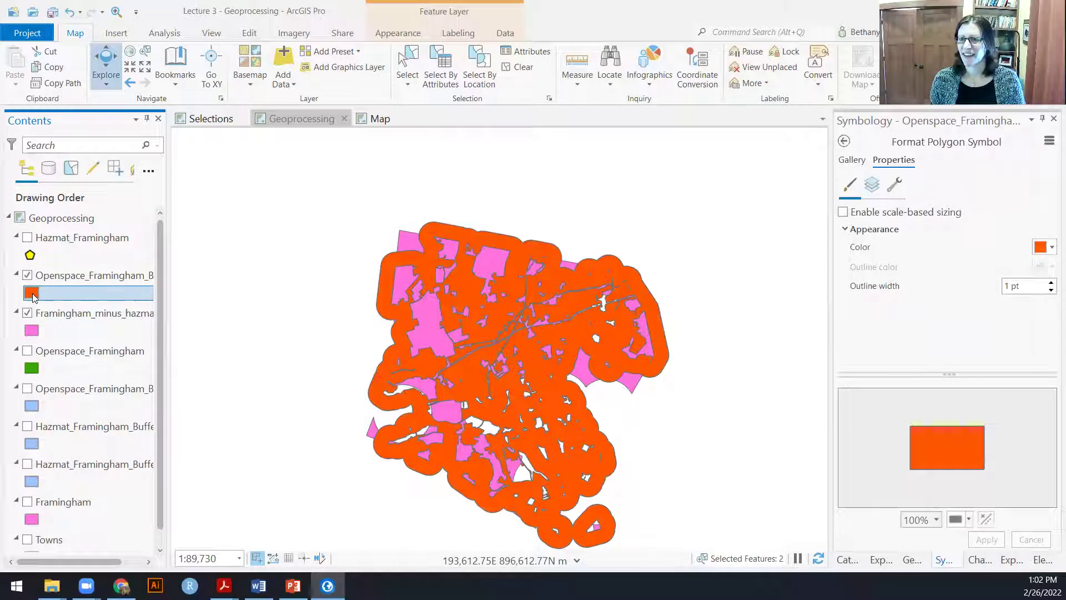
right_click(33, 296)
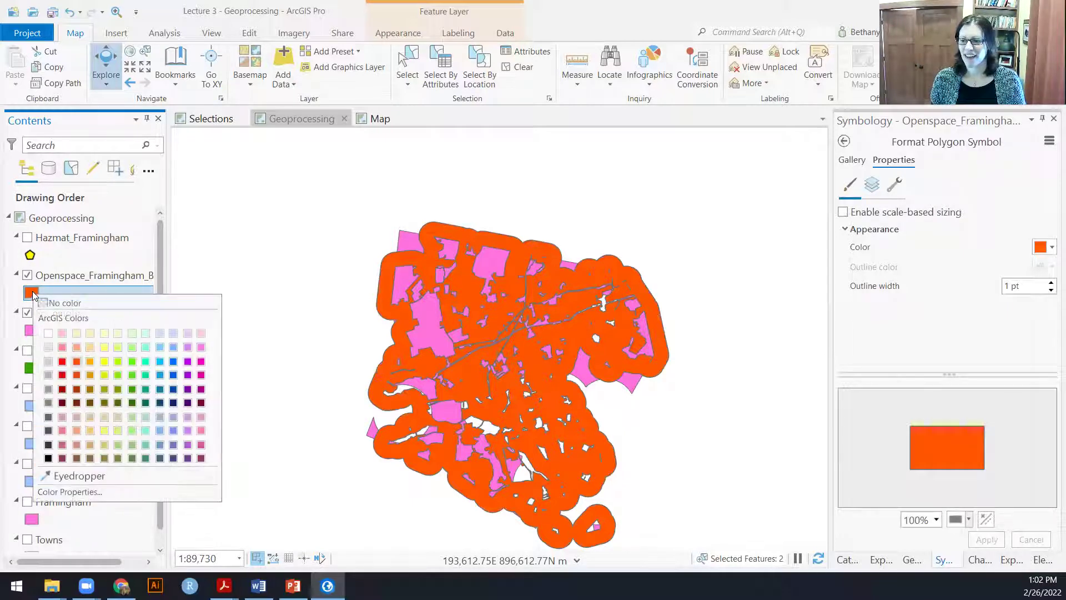
left_click(103, 492)
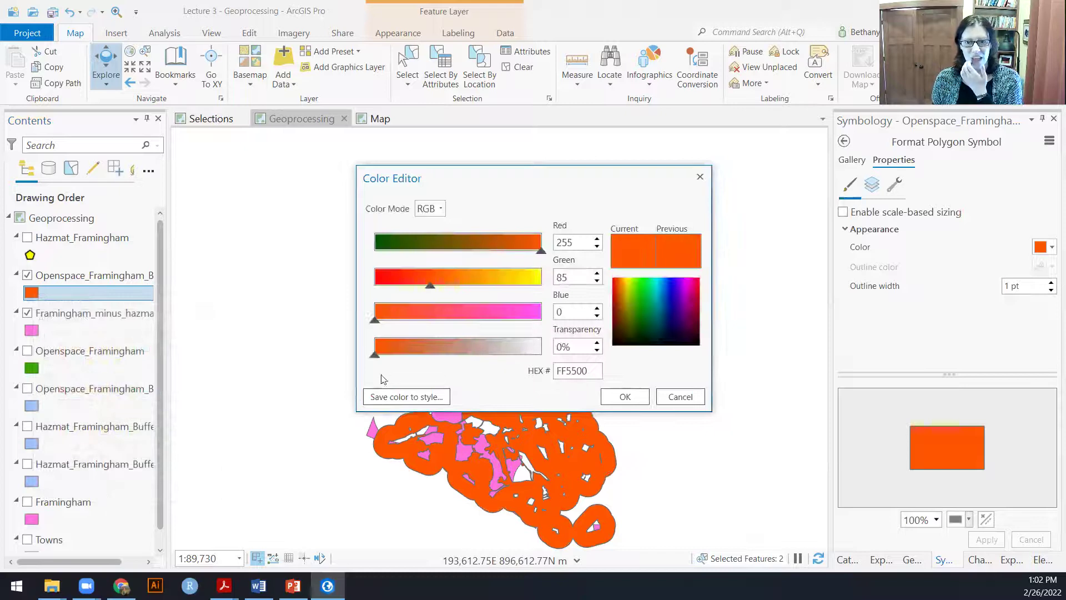
left_click(682, 397)
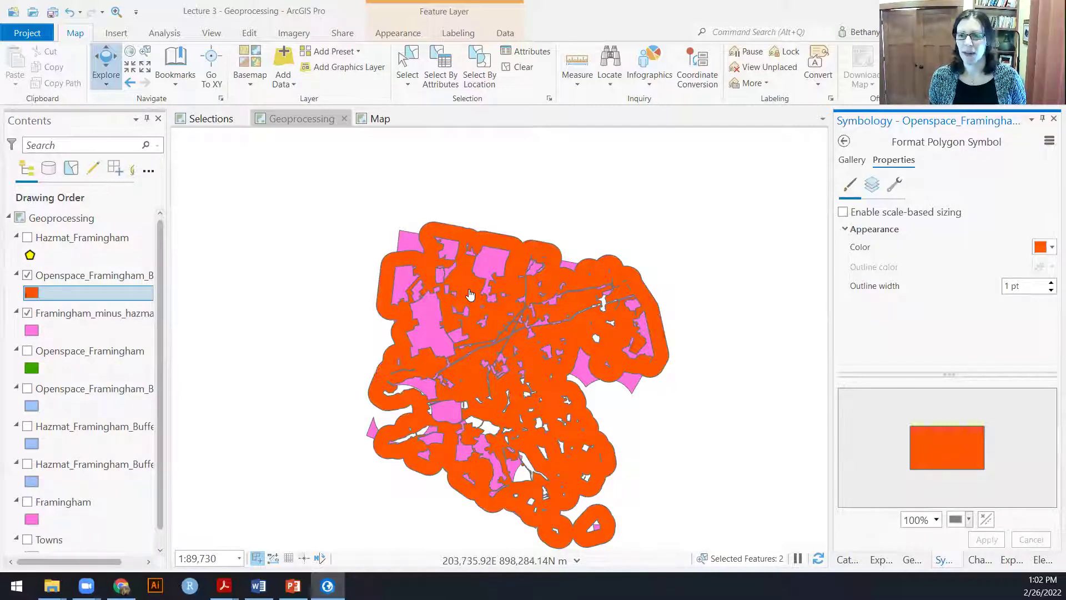
left_click(844, 142)
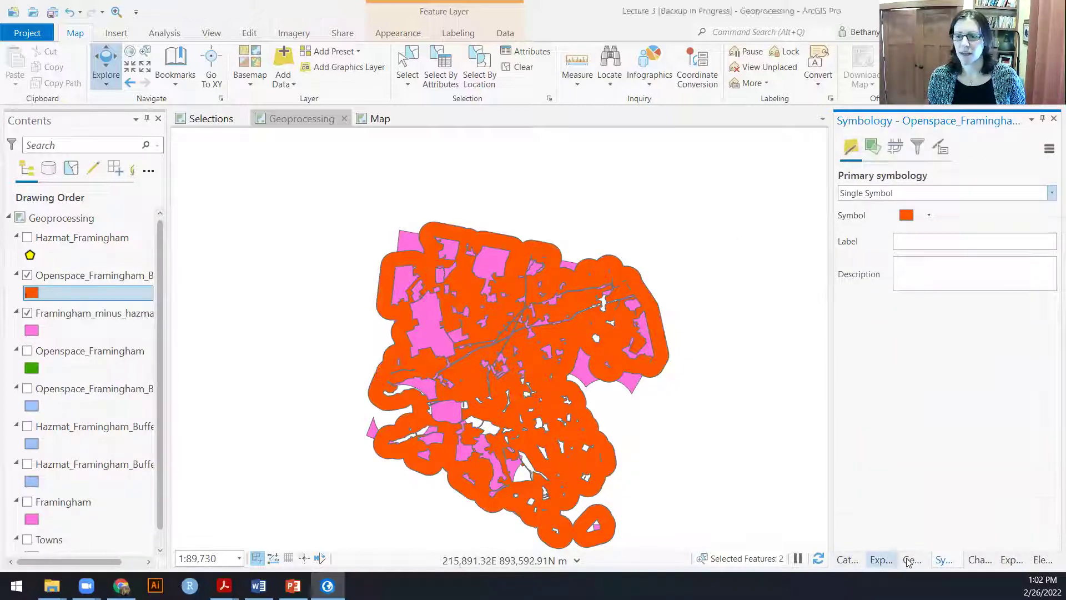
left_click(912, 559)
Clear the previous tool search and open the Clip geoprocessing tool.
left_click(844, 145)
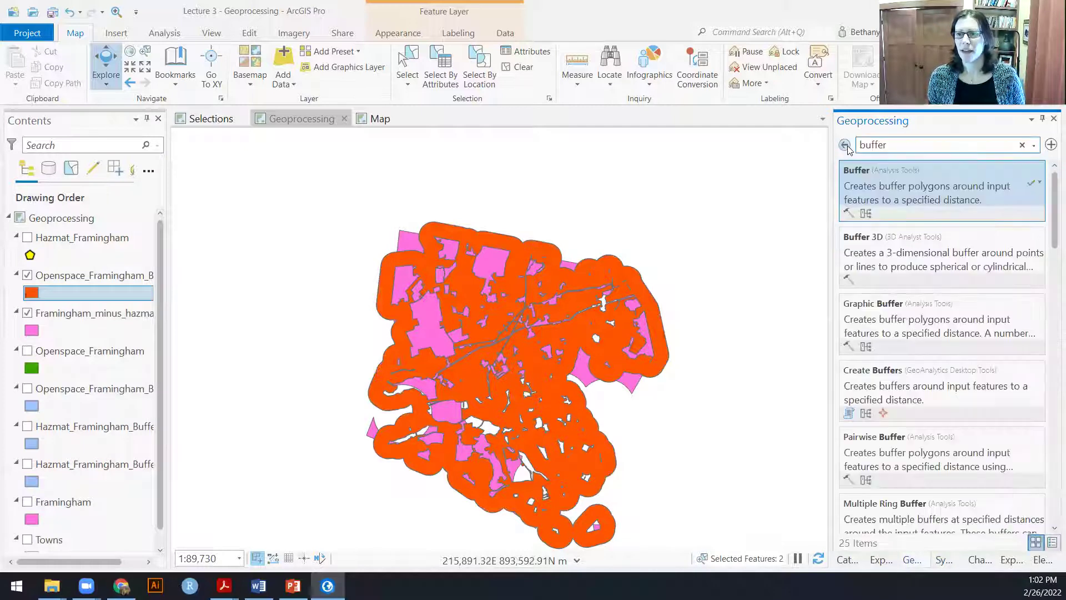
left_click(1022, 145)
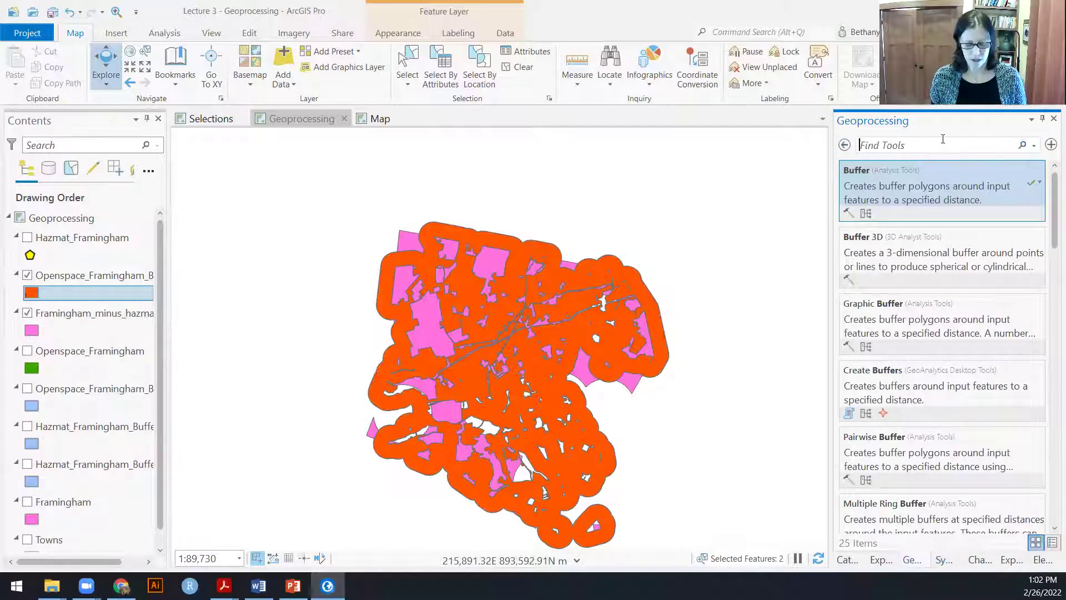
type("clip")
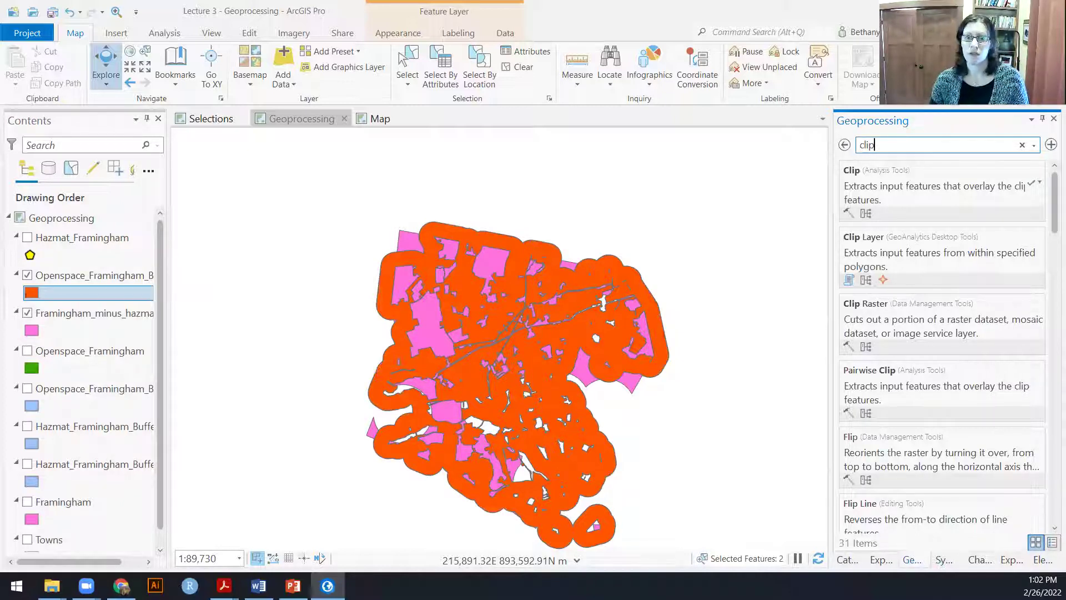
left_click(929, 189)
Set Clip input to Openspace_Framingham_Buffer1 and clip features to Framingham_minus_hazmat.
left_click(1027, 240)
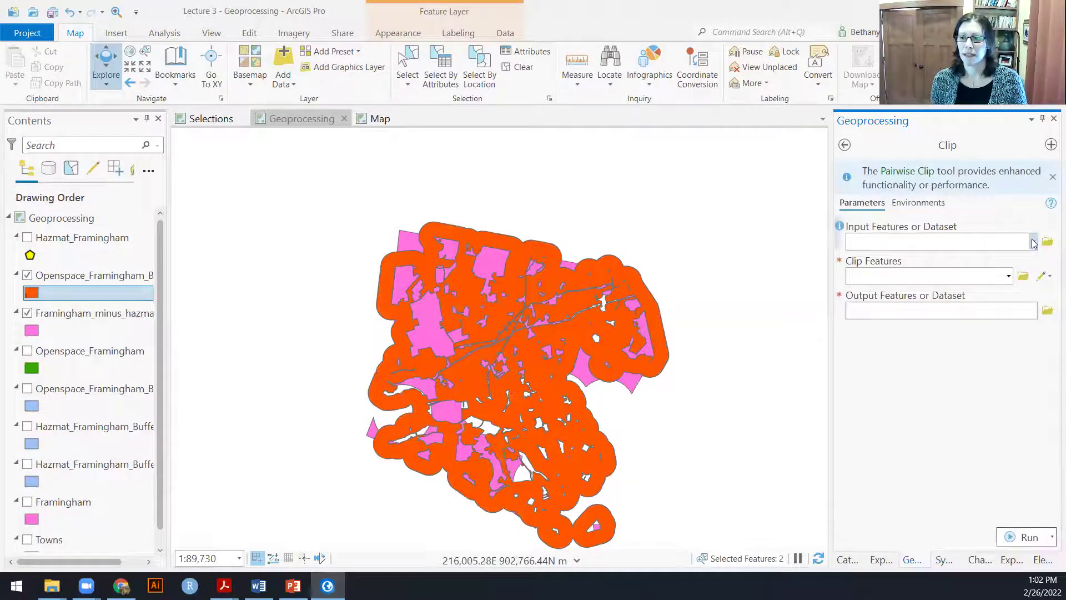
left_click(1033, 243)
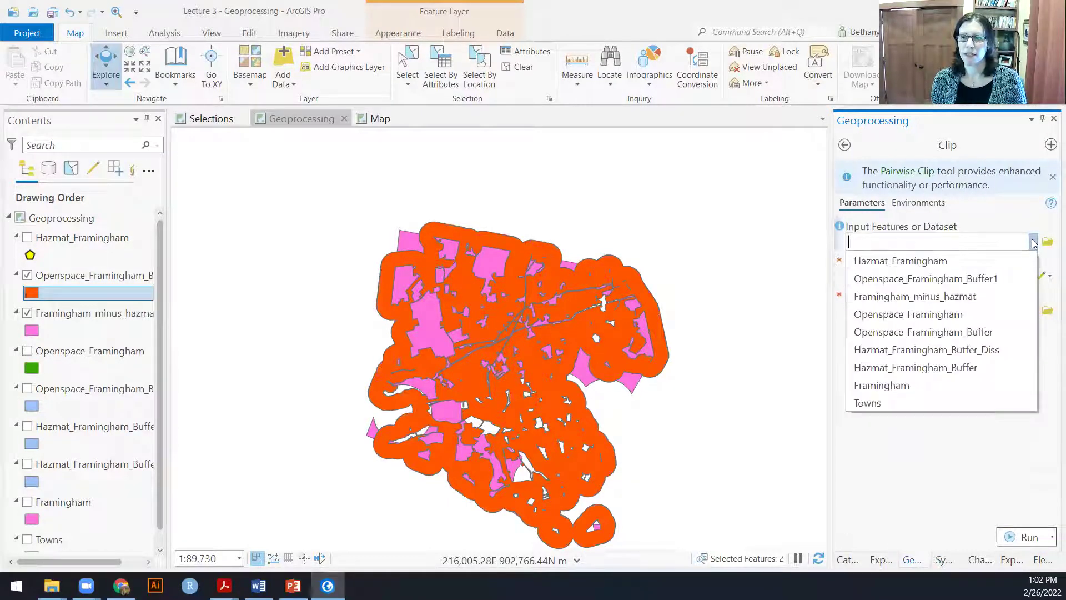
left_click(993, 279)
left_click(1008, 276)
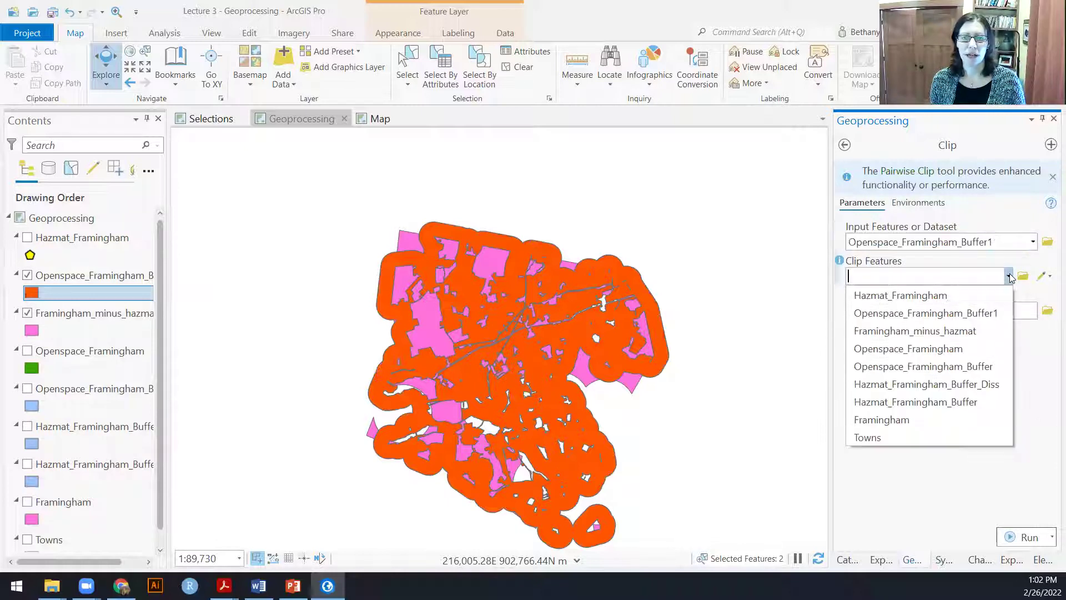
left_click(974, 331)
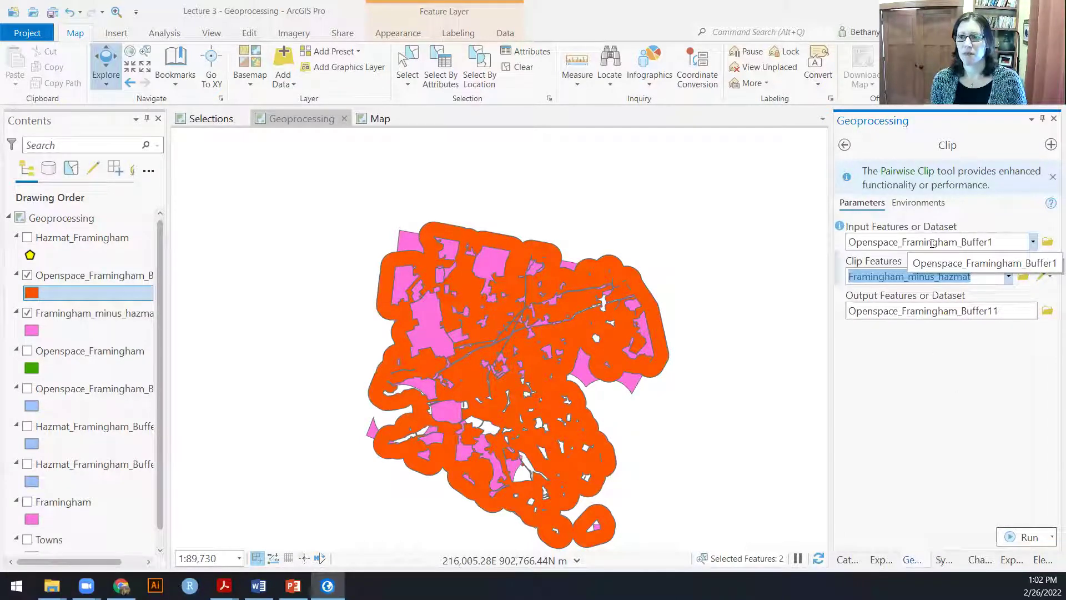
Name the output feature class Daycare_options and run the clip.
left_click(1010, 311)
key("Left")
key("Left")
key("Left")
key("Left")
key("Left")
key("Left")
key("Left")
key("Left")
key("Left")
key("Left")
key("Left")
key("Left")
key("Left")
key("Left")
key("Left")
key("Left")
key("Left")
key("Left")
key("Left")
key("Left")
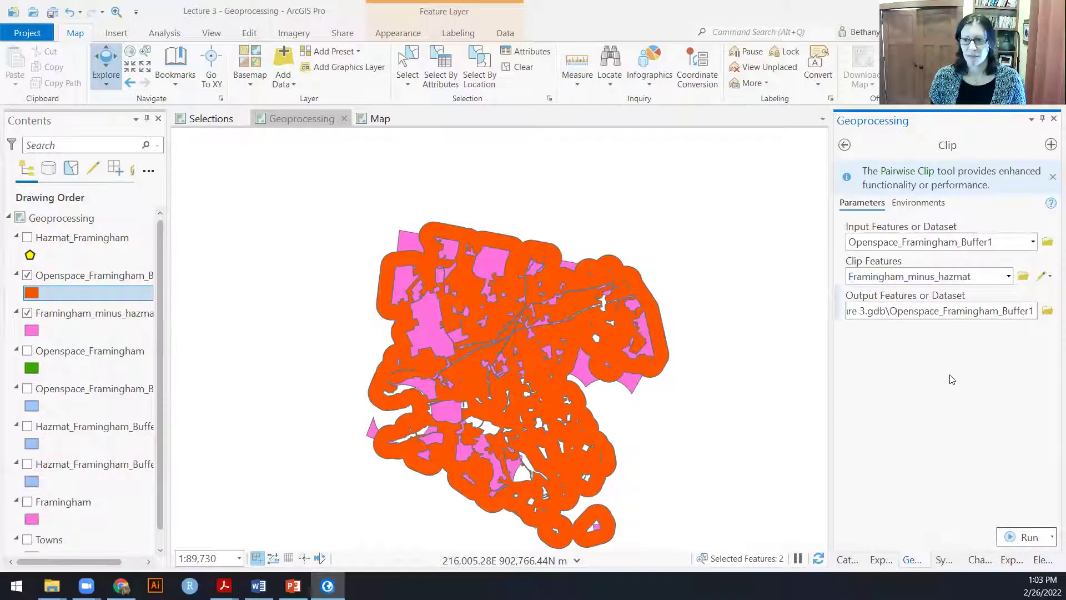
key("Delete")
key("Delete")
key("Delete")
key("Delete")
key("Delete")
key("Delete")
key("Delete")
key("Delete")
key("Delete")
key("Delete")
key("Delete")
key("Delete")
key("Delete")
key("Delete")
key("Delete")
key("Delete")
key("Delete")
key("Delete")
key("Delete")
key("Delete")
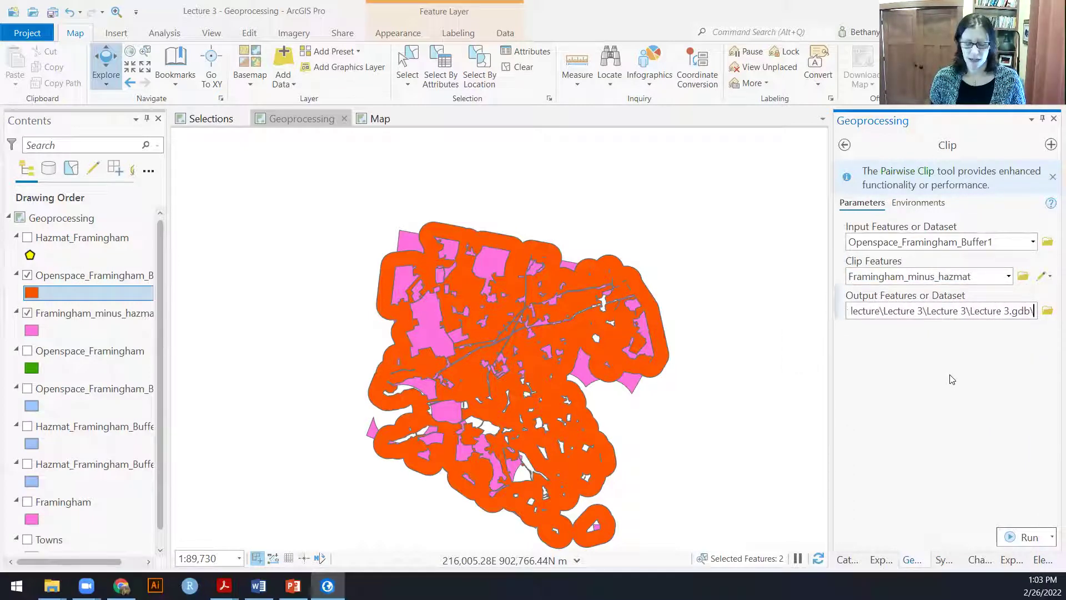
type("Daycare_options")
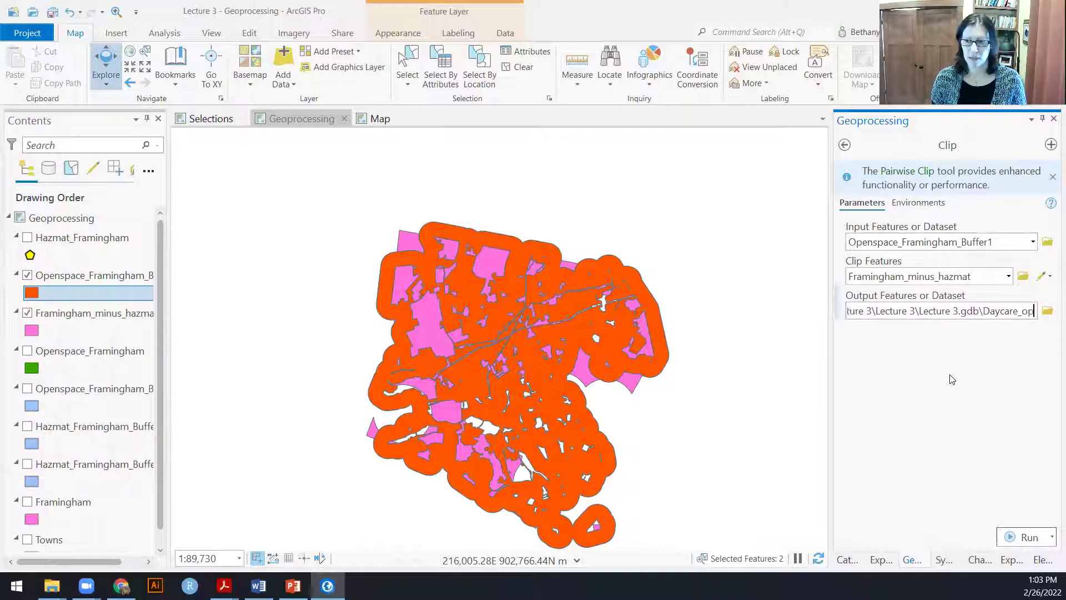
left_click(1025, 537)
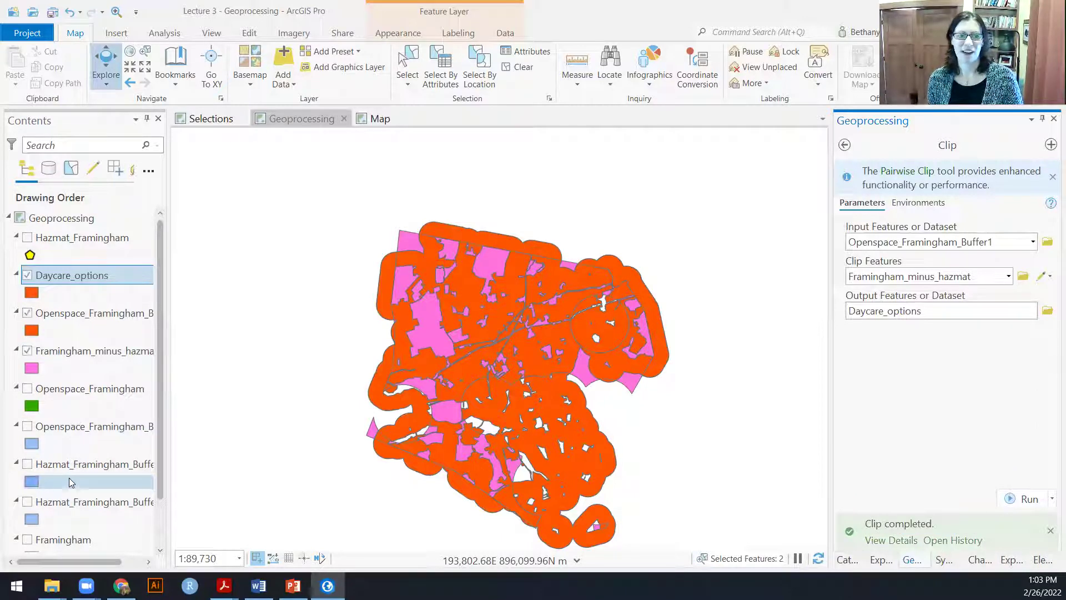
Turn off Framingham_minus_hazmat and Openspace_Framingham_Buffer1, leaving Daycare_options visible.
left_click(27, 351)
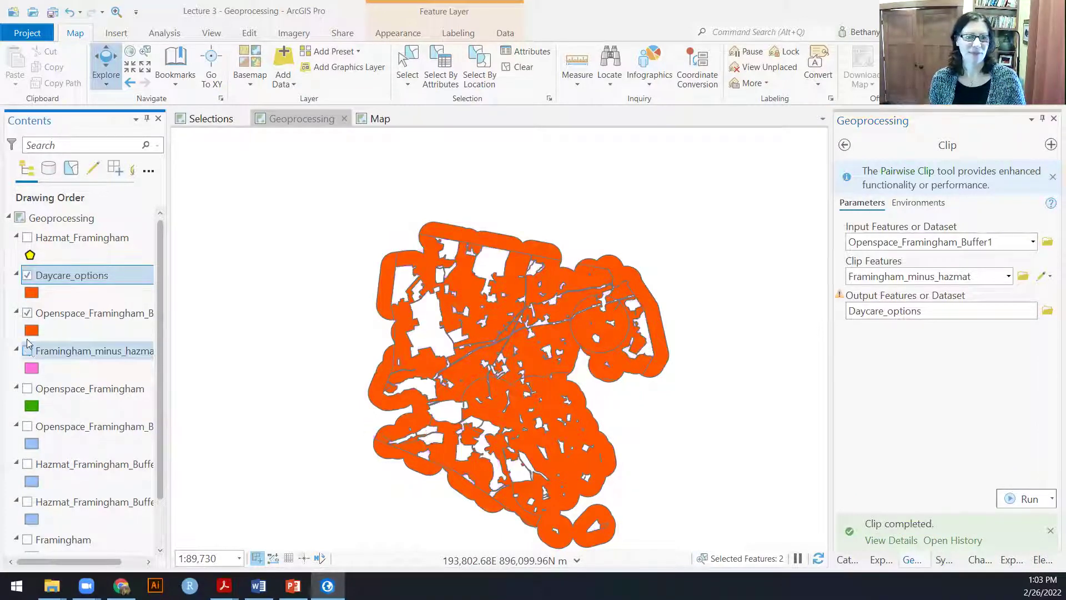
left_click(27, 313)
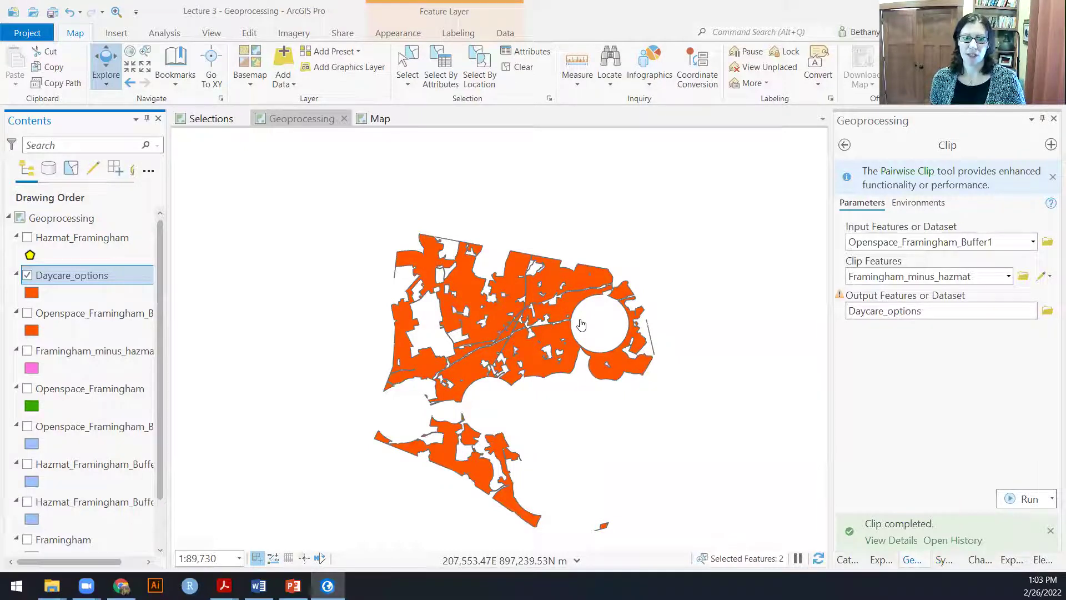
Open the Daycare_options attribute table and check its metre-based StatePlane spatial reference in layer Properties.
right_click(80, 274)
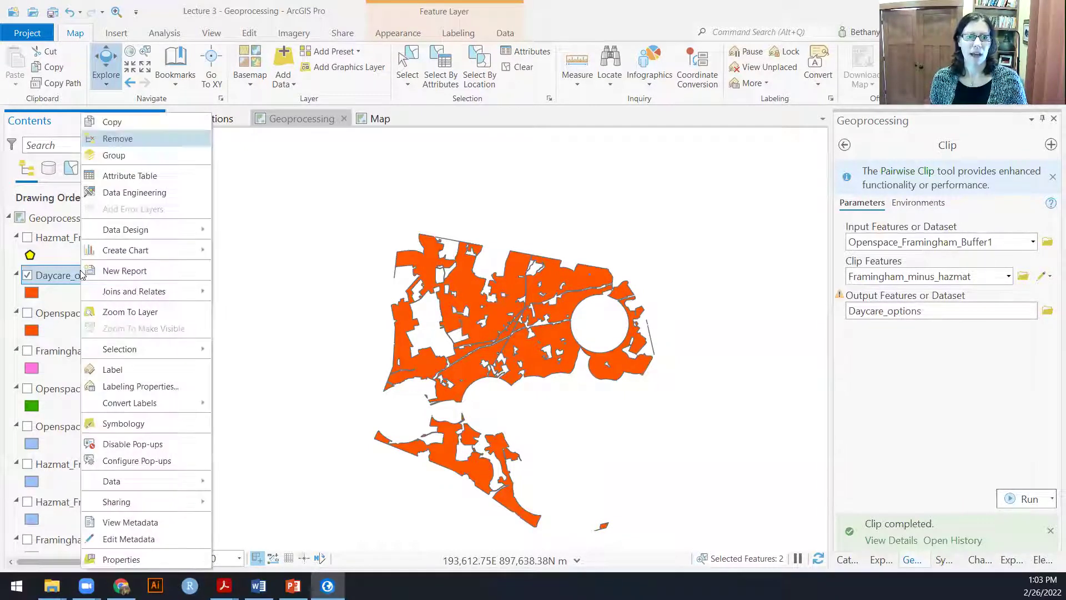
left_click(128, 176)
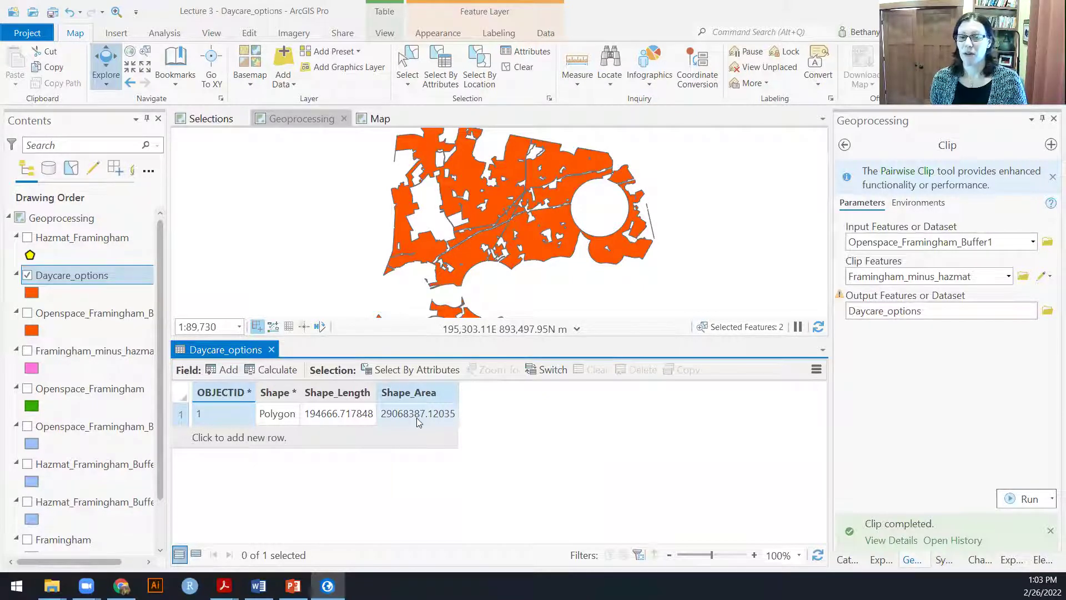
right_click(70, 276)
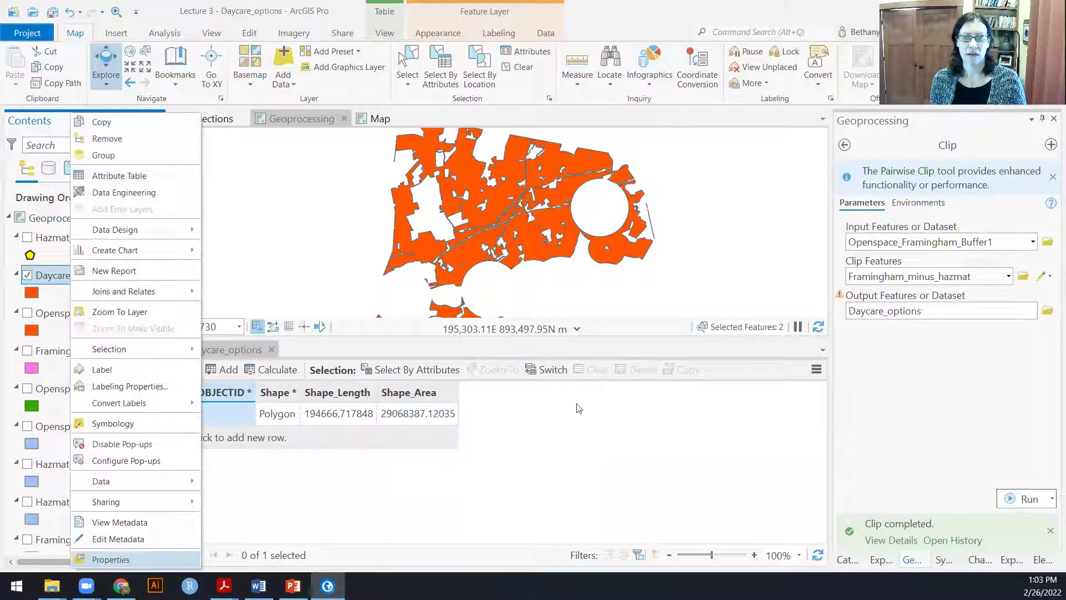
left_click(111, 559)
left_click(337, 207)
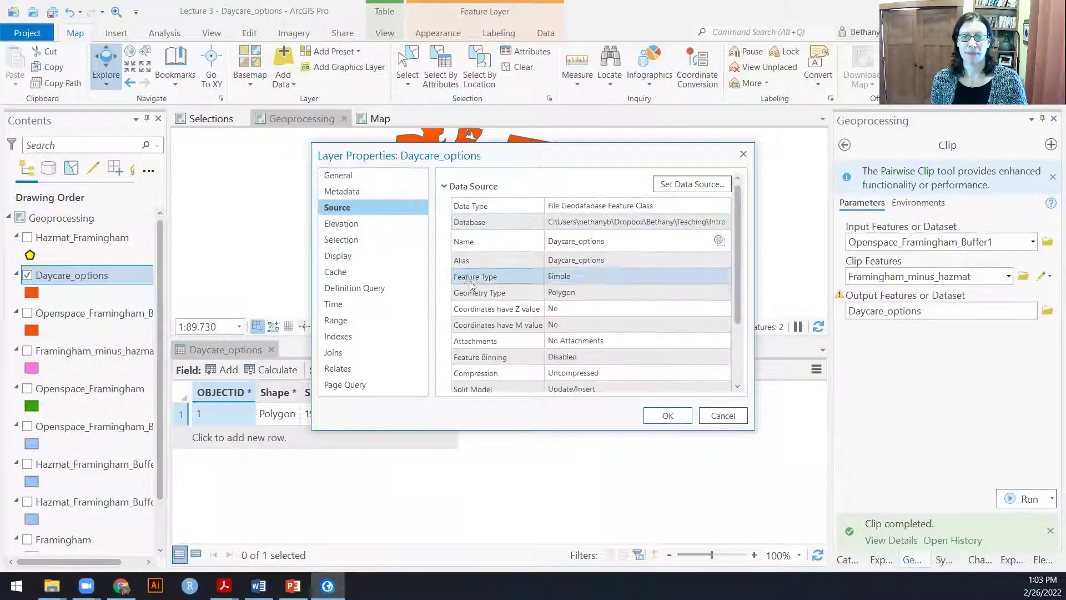
scroll(448, 337, "down", 3)
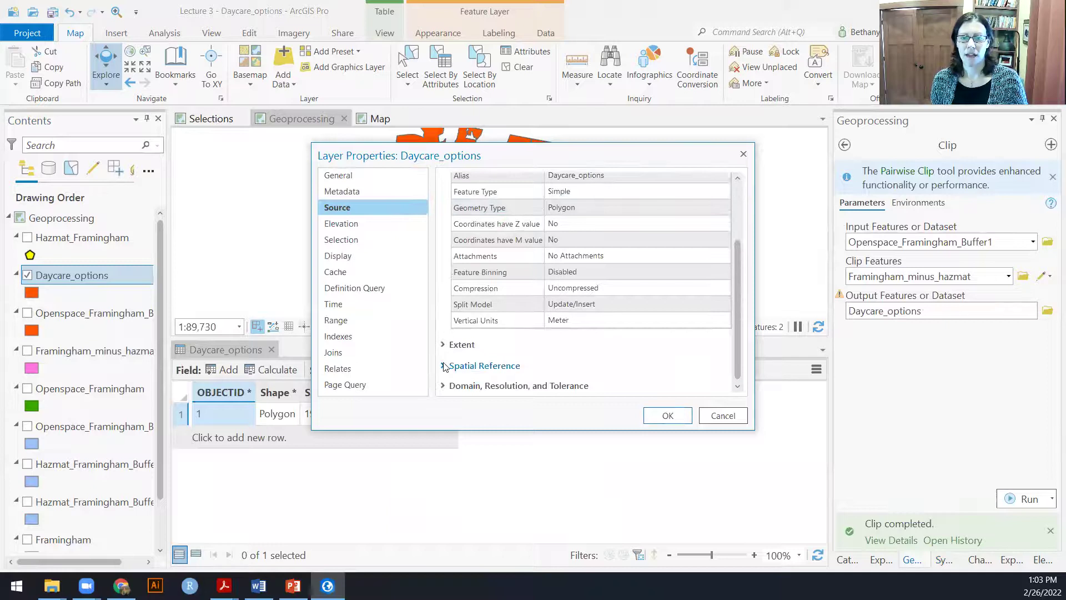
left_click(462, 364)
scroll(497, 253, "down", 5)
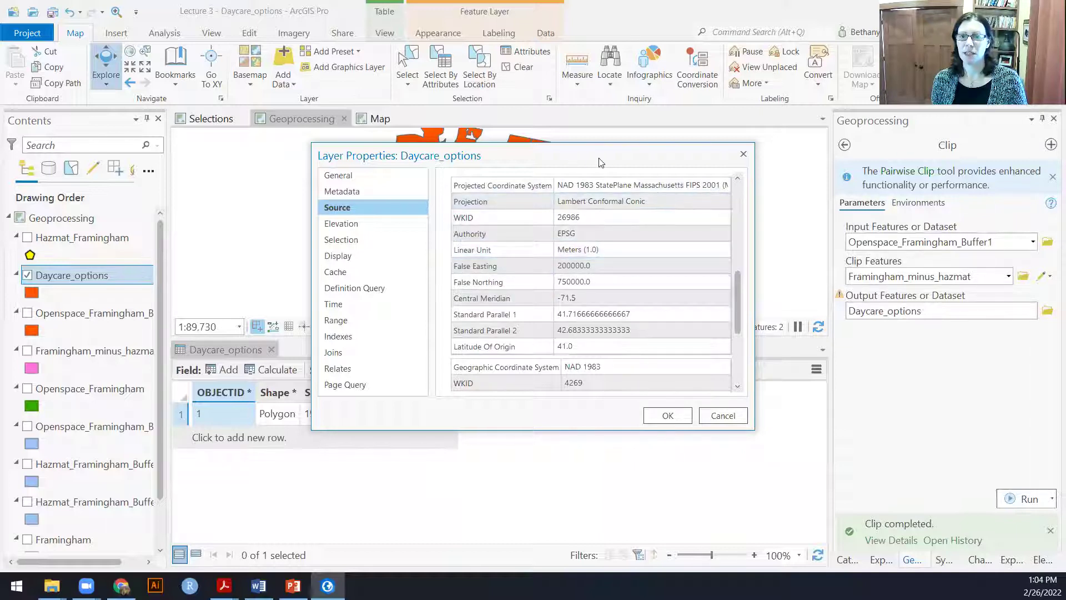
left_click_drag(600, 162, 837, 163)
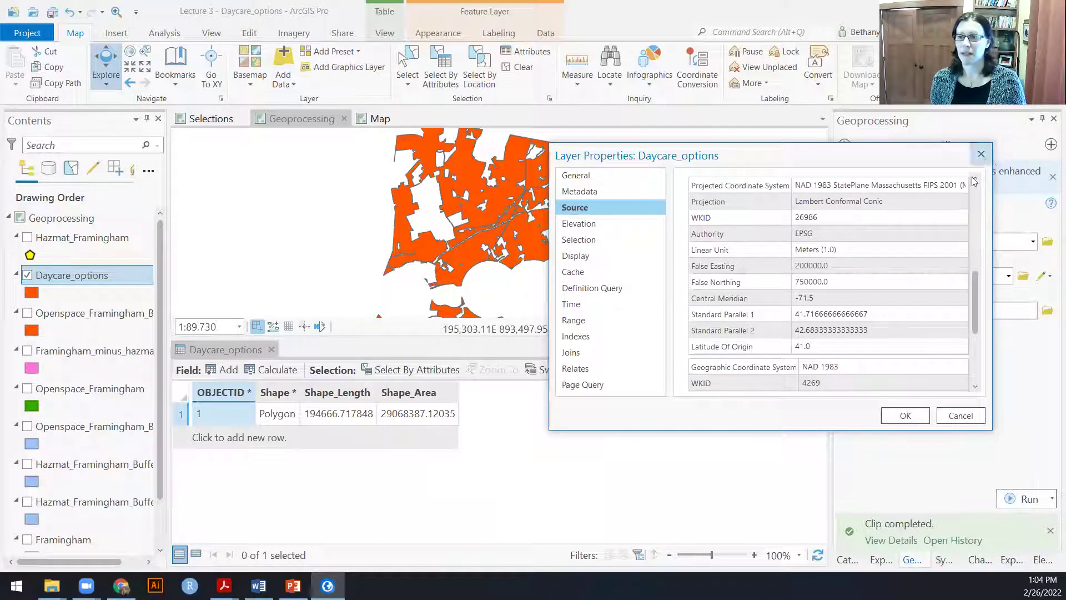
left_click(904, 415)
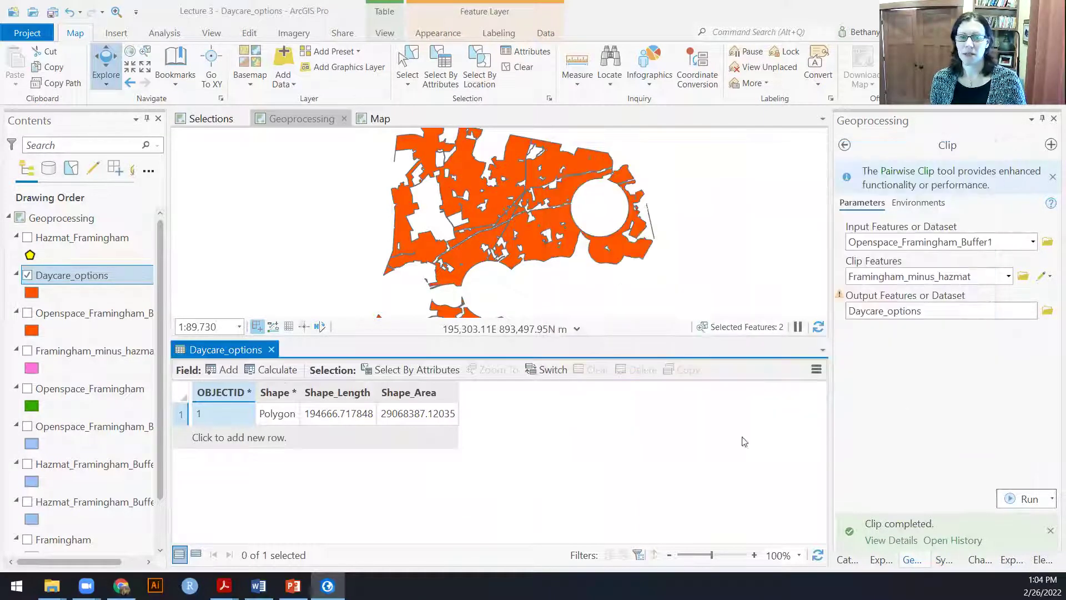
Add a Float field named Area_km2 to the Daycare_options table and save it.
left_click(221, 370)
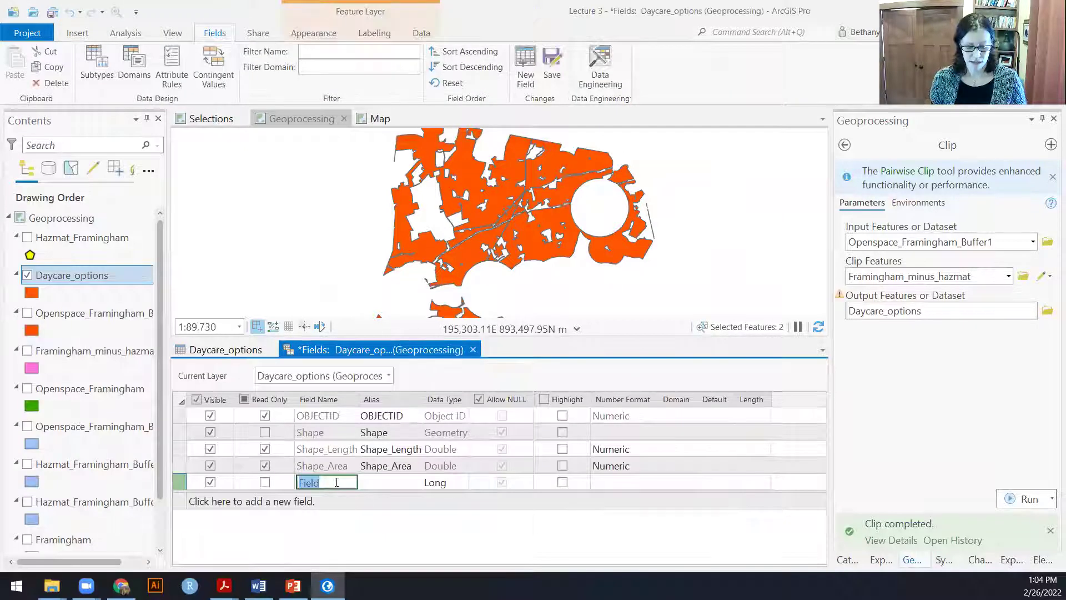
type("Area_")
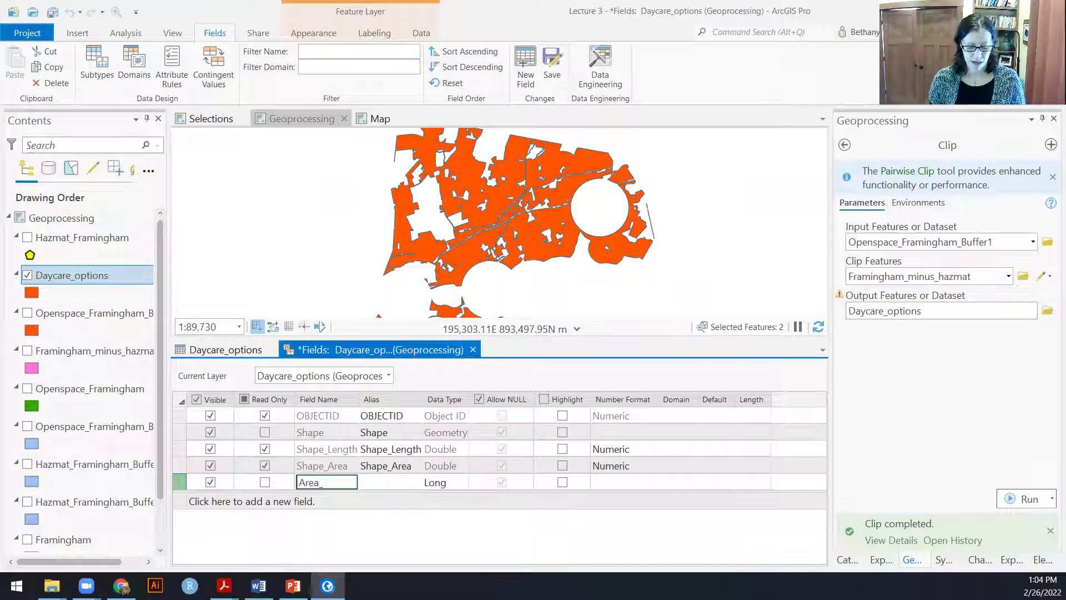
type("km2")
left_click(442, 483)
left_click(442, 483)
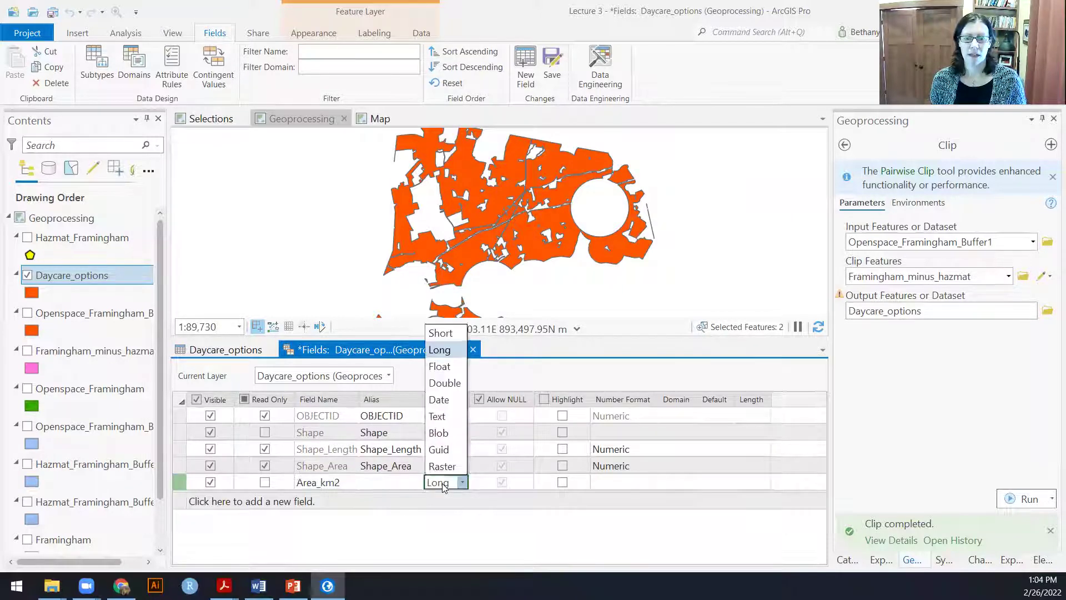
left_click(439, 366)
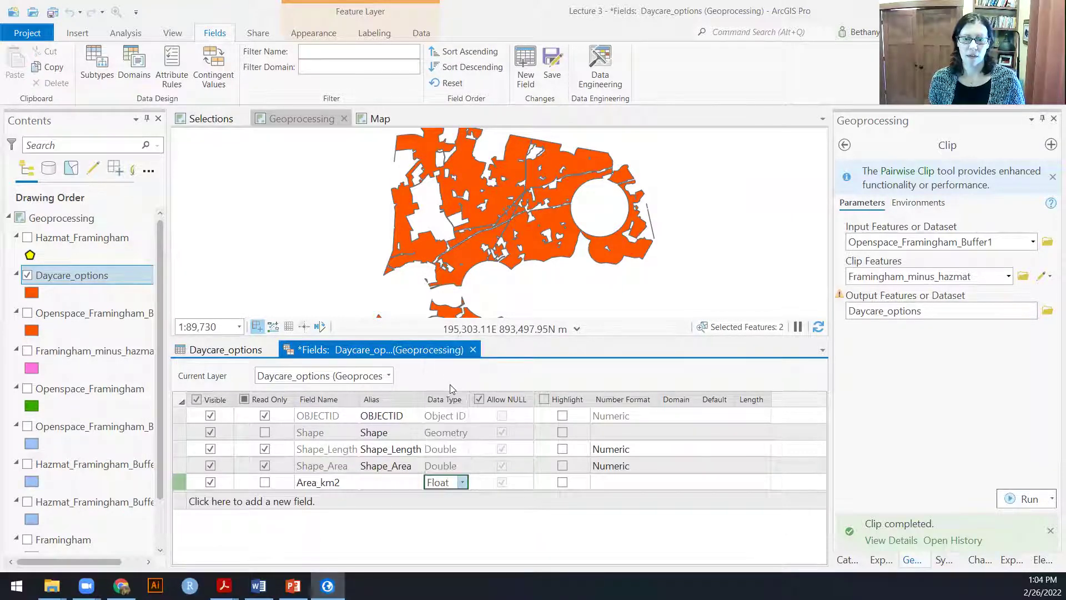
left_click(552, 64)
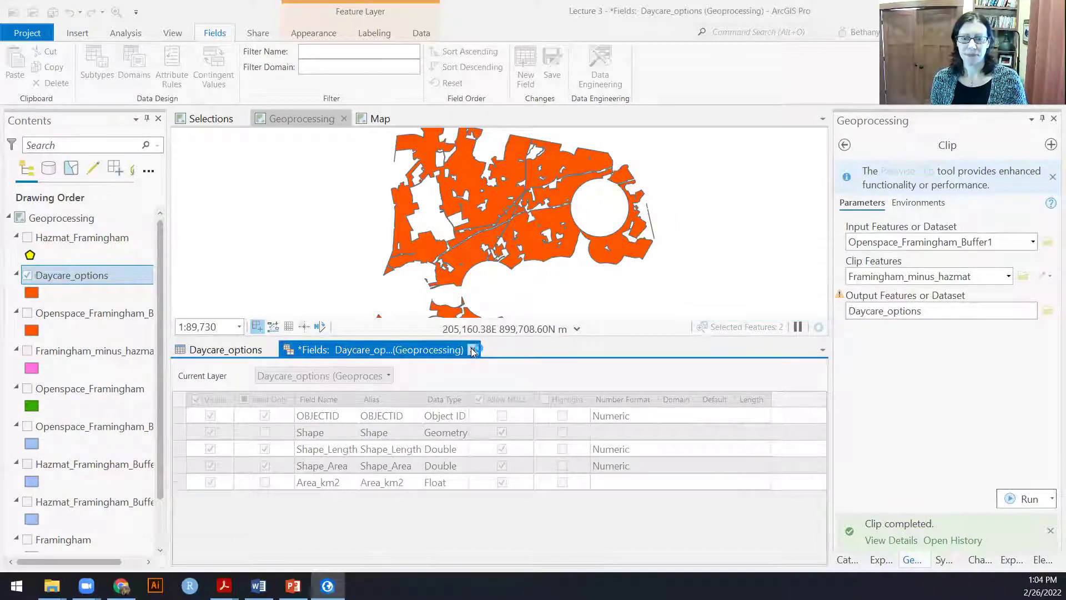
left_click(472, 349)
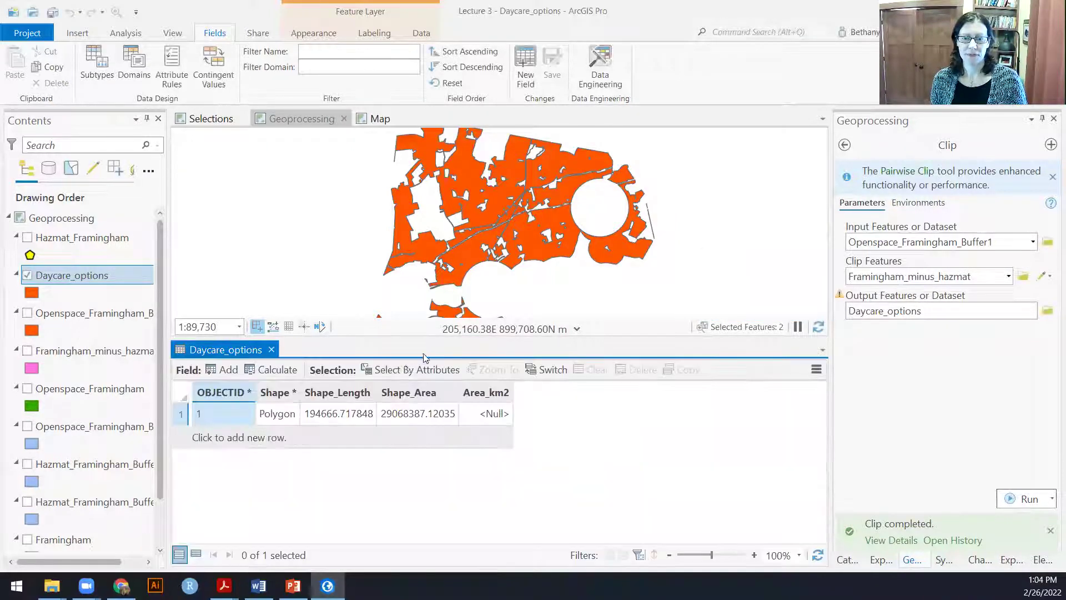
Calculate Area_km2 as polygon area in square kilometres (29.06839), then bring PowerPoint forward.
right_click(499, 395)
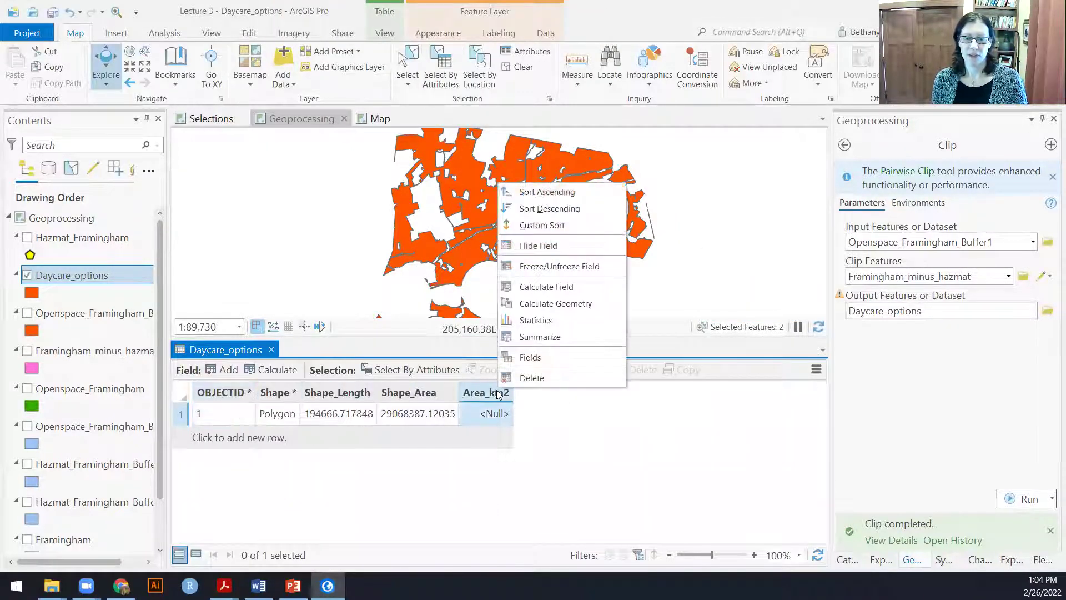
left_click(547, 309)
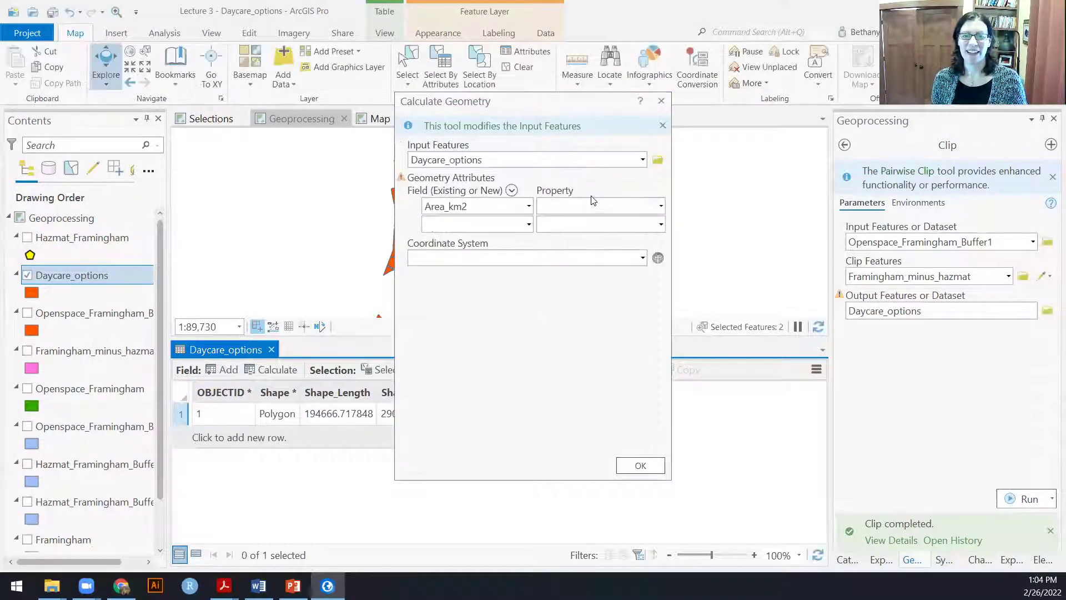
left_click(662, 207)
scroll(611, 228, "up", 1)
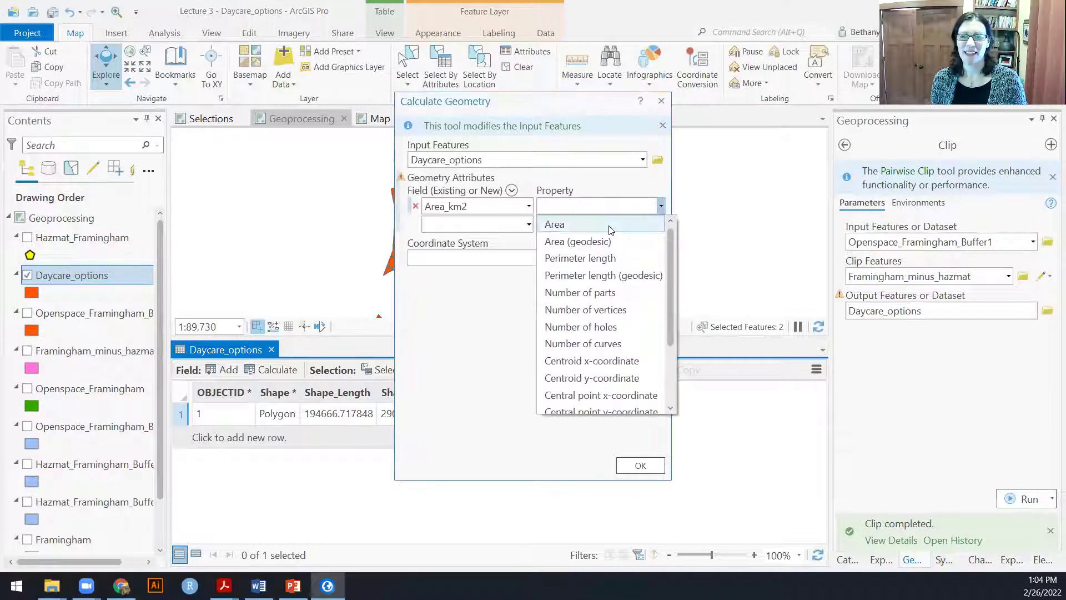
left_click(611, 224)
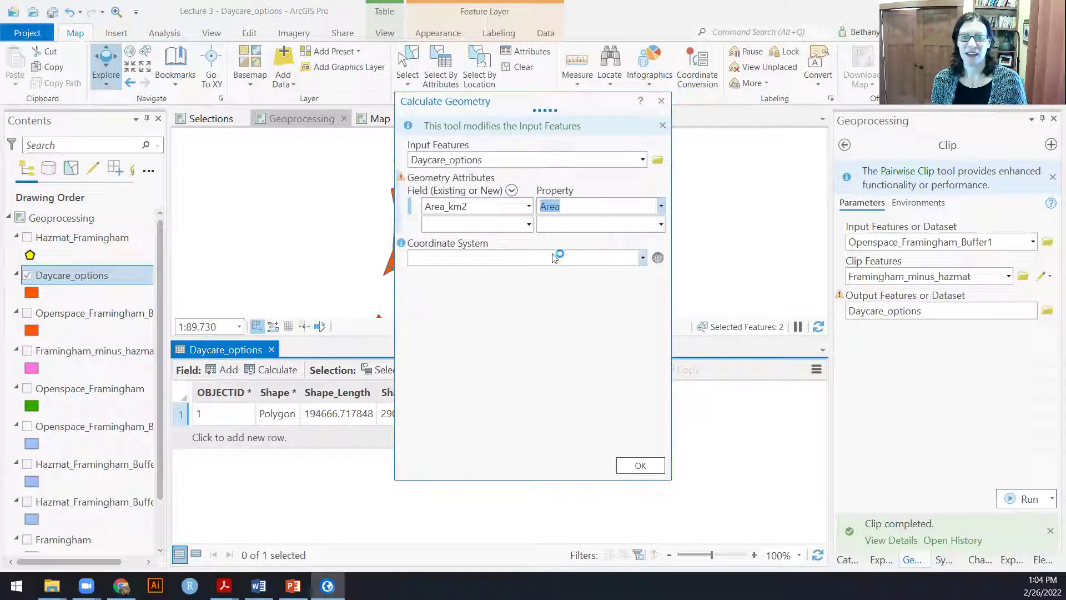
left_click(661, 258)
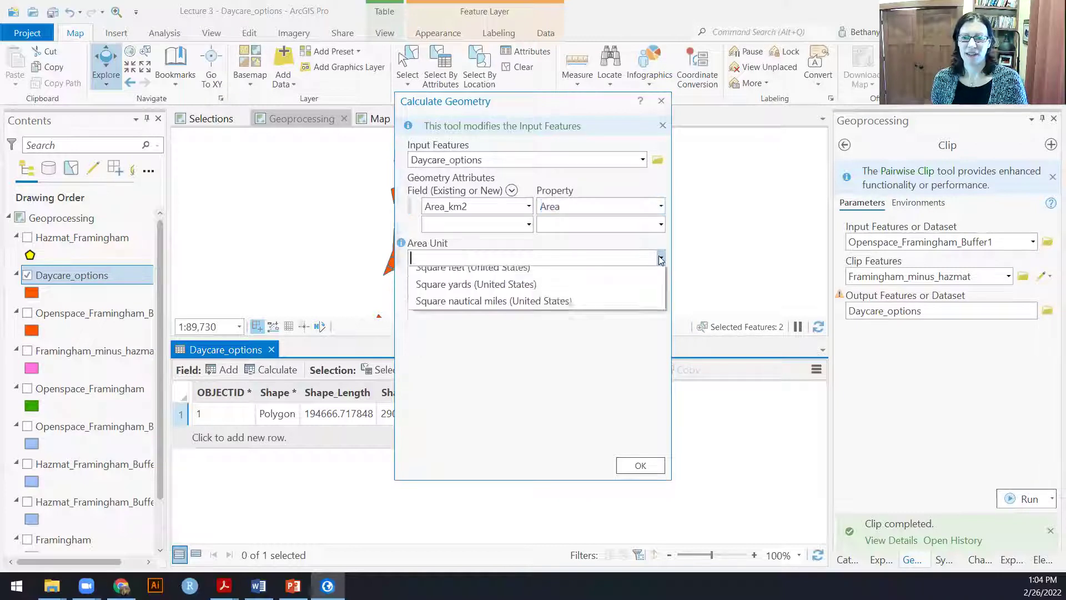
left_click(450, 328)
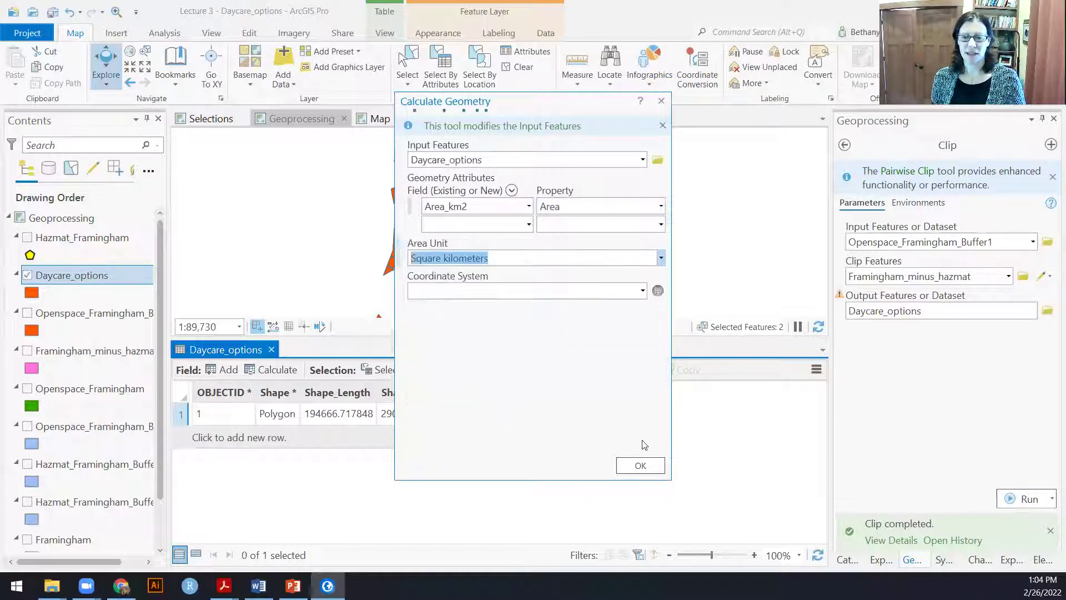
left_click(644, 463)
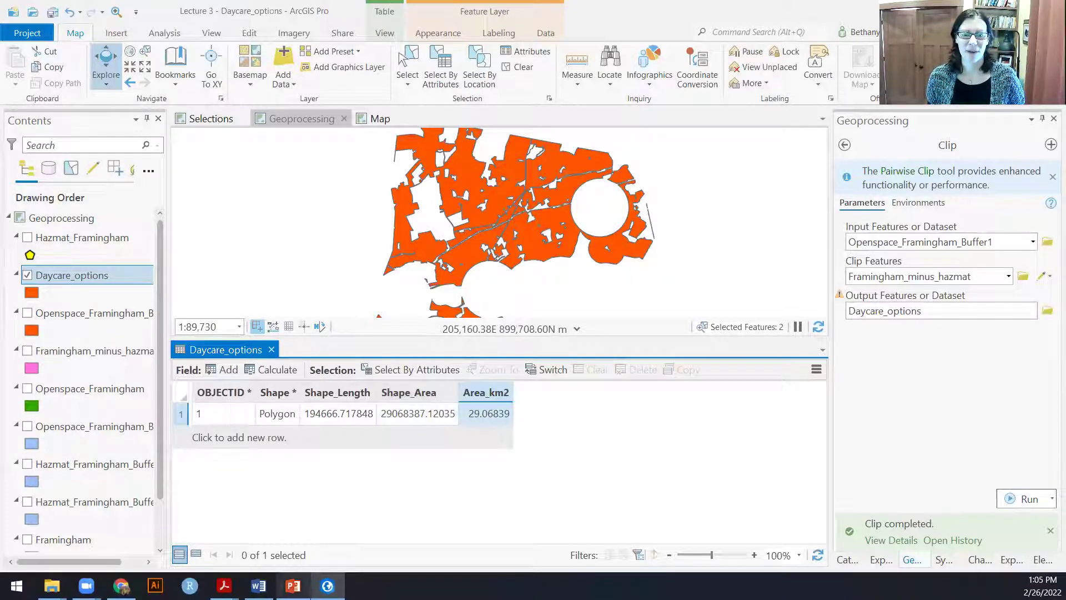
left_click(293, 585)
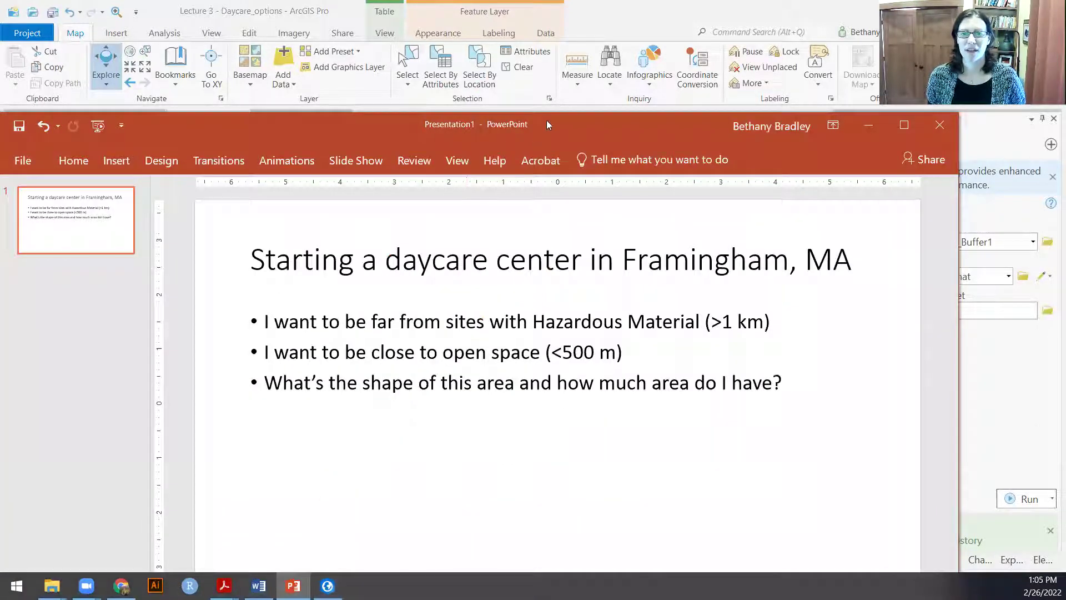
Review the daycare slide and minimize PowerPoint, zooming the map out to the whole Daycare_options area.
left_click_drag(548, 125, 590, 37)
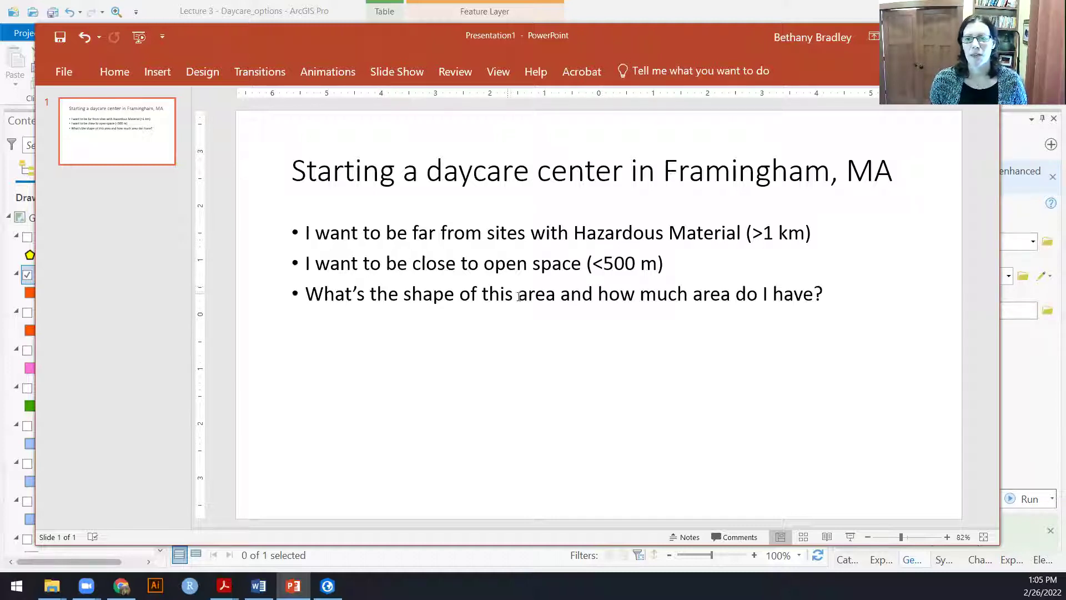
left_click_drag(742, 45, 710, 52)
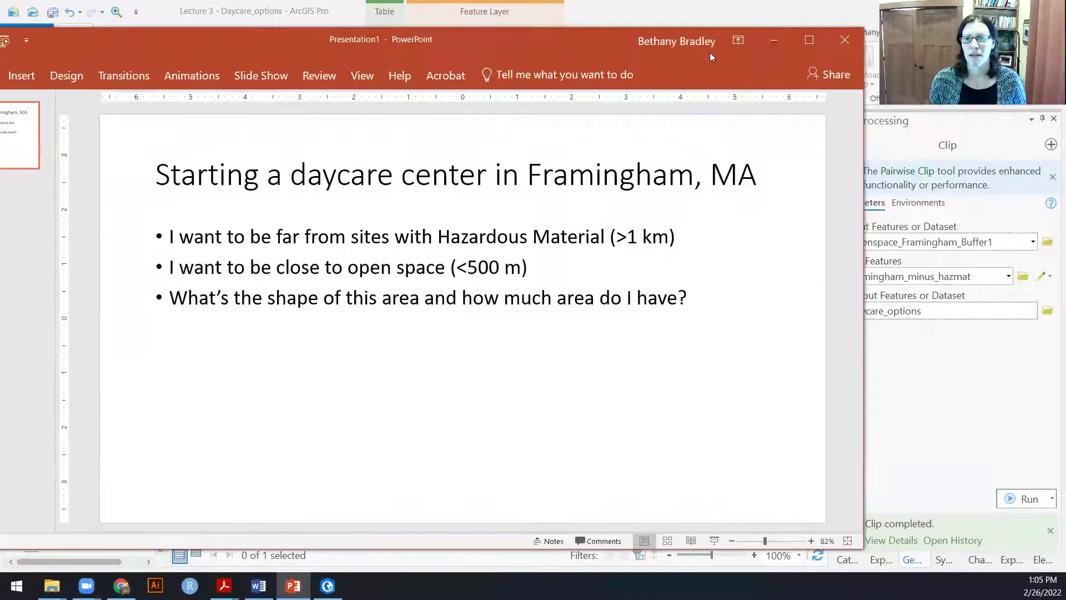
left_click(775, 40)
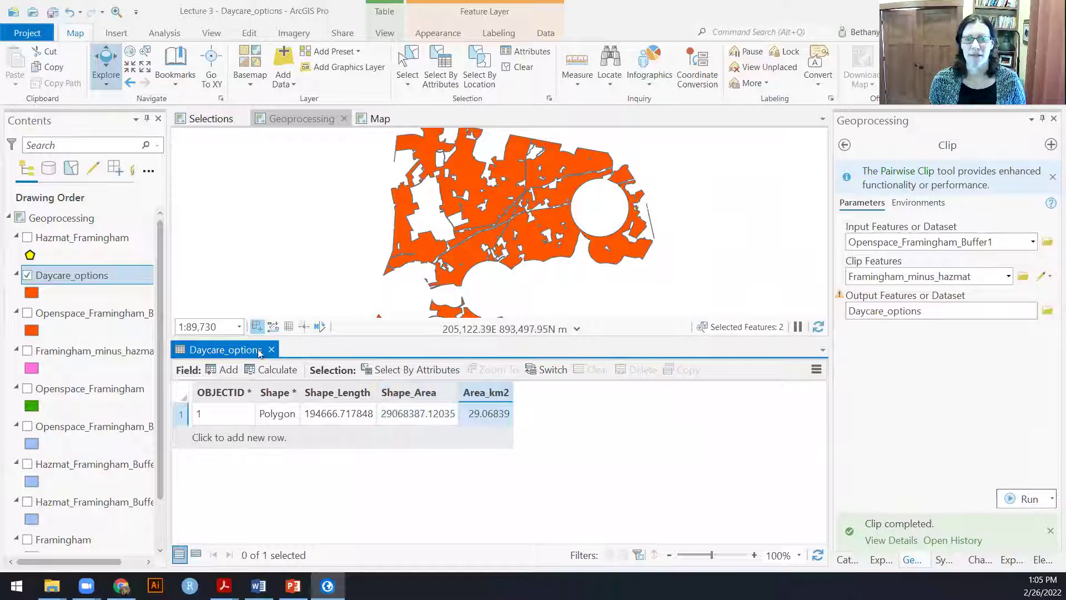
scroll(490, 271, "down", 2)
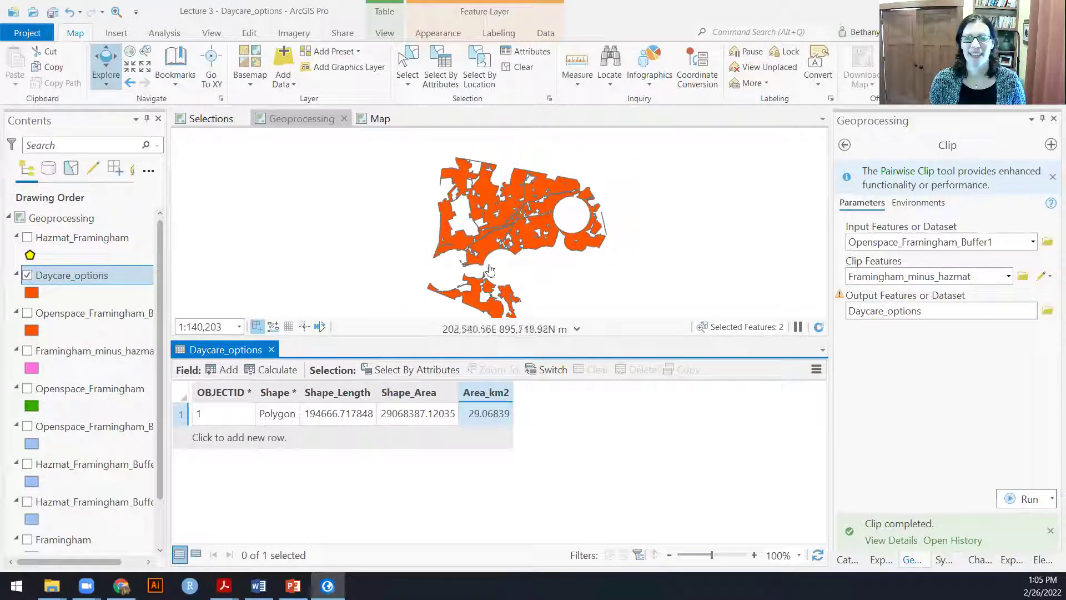
left_click(293, 586)
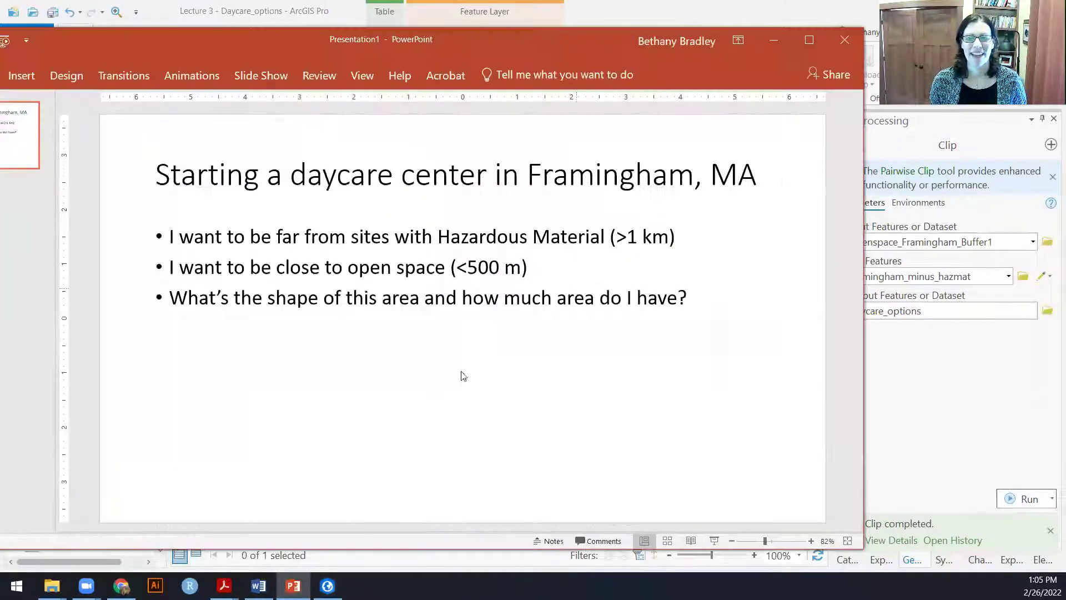
left_click(774, 41)
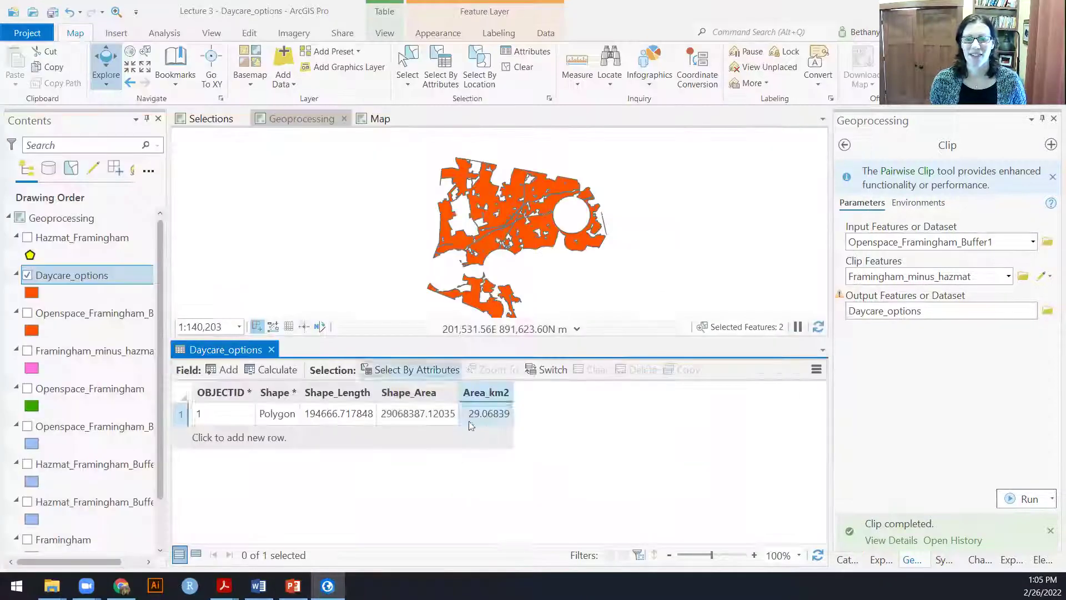